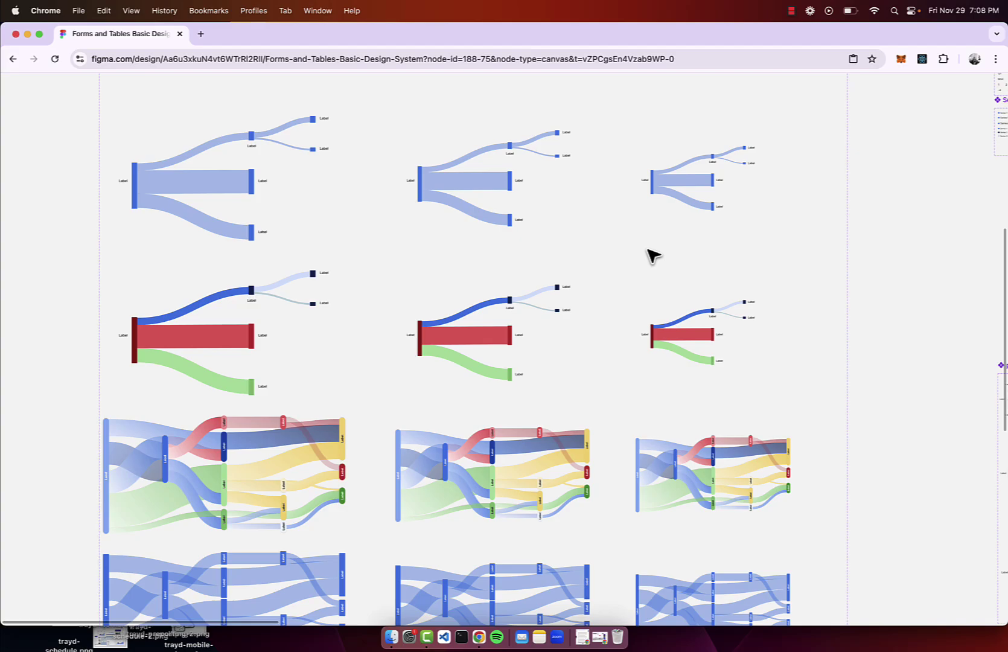
Step: Bring back the hidden editing panels alongside the sankey diagrams
scroll(654, 256, "up", 2)
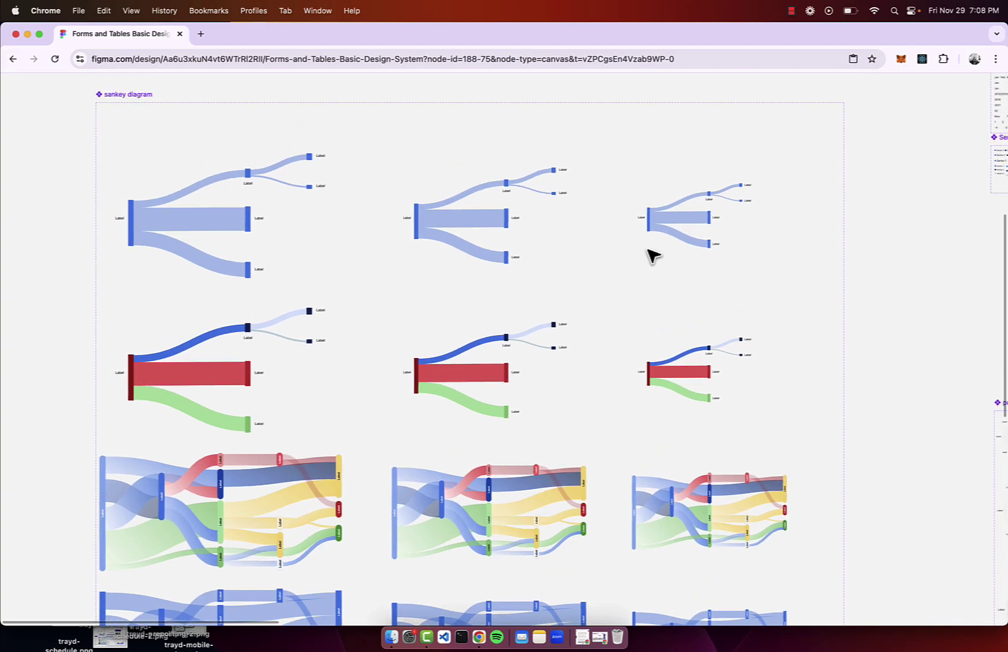
scroll(653, 256, "down", 3)
key("super+backslash")
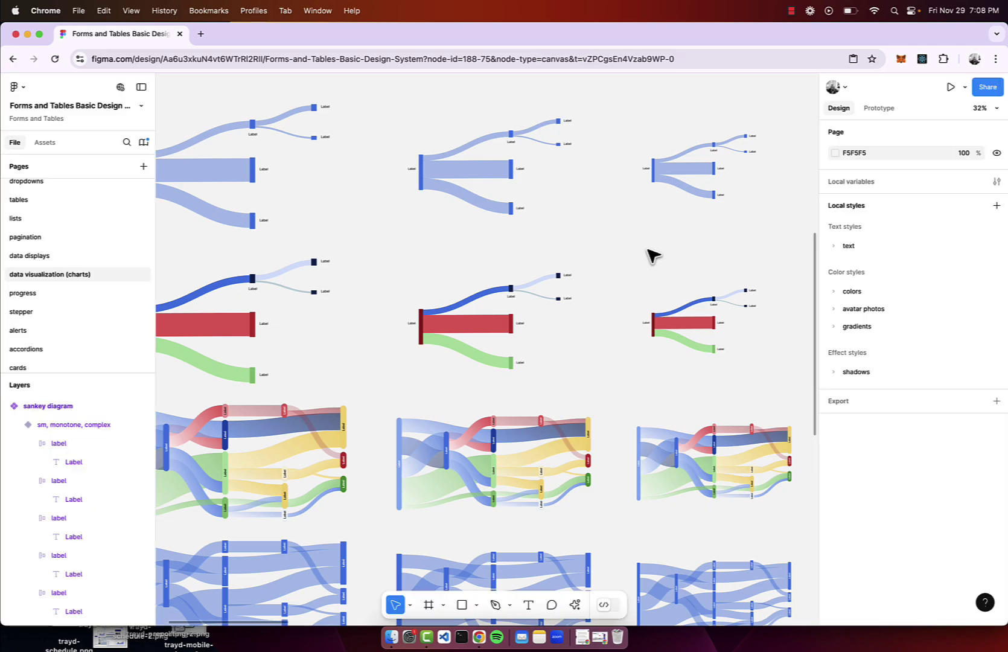
scroll(649, 255, "down", 3)
scroll(649, 254, "down", 4)
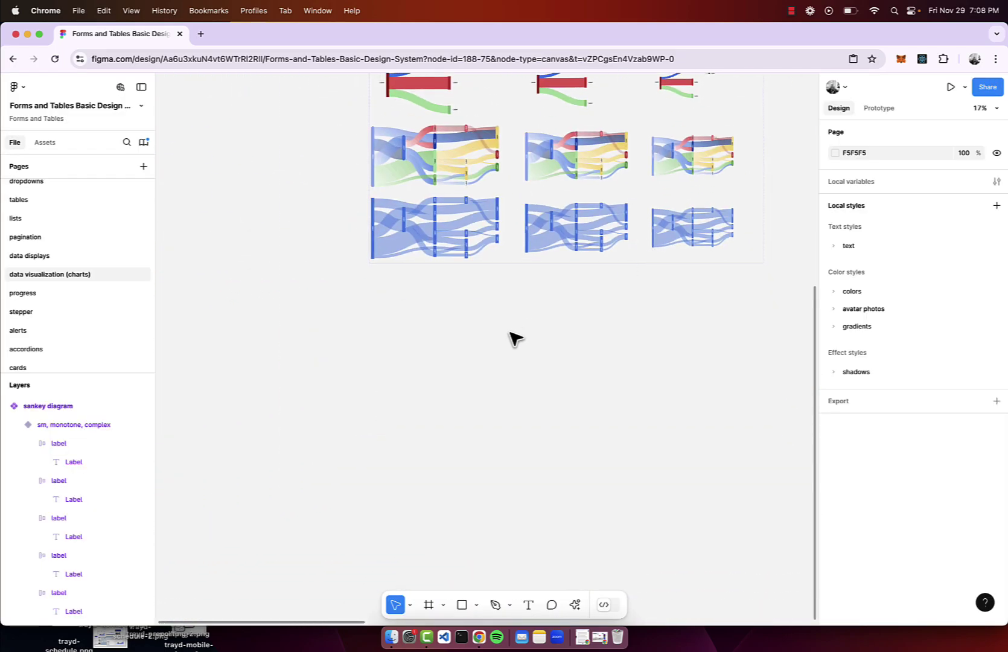
scroll(512, 336, "up", 3)
Step: Draw a 785-wide horizontal line below the diagrams with a 40-point stroke, opened for point editing
key("l")
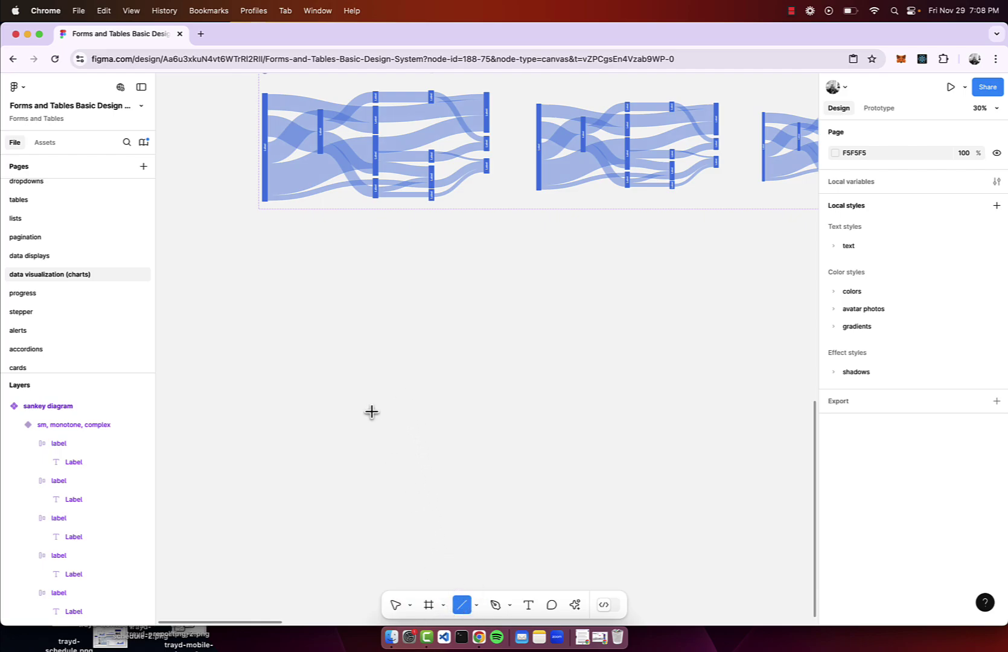
left_click_drag(372, 411, 514, 411)
scroll(477, 434, "up", 3)
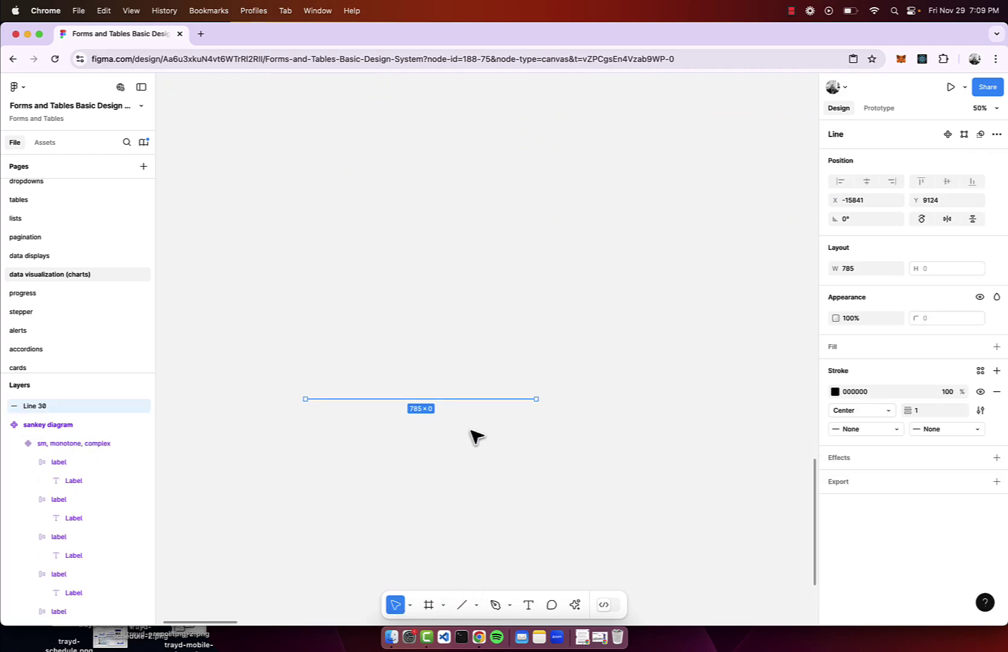
left_click(927, 408)
type("4")
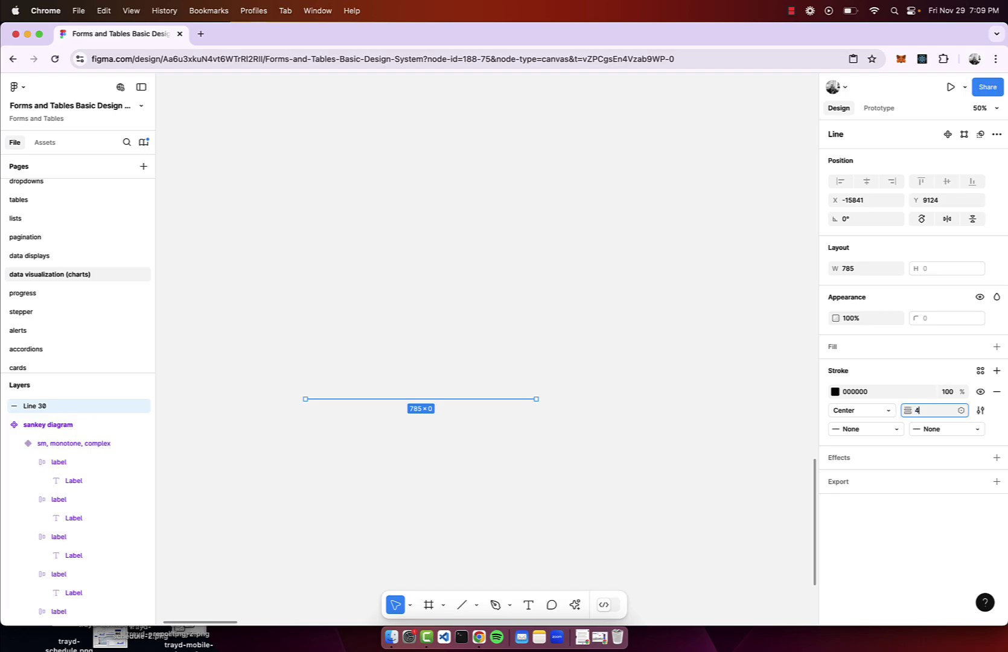
type("0")
key("Return")
scroll(534, 482, "left", 2)
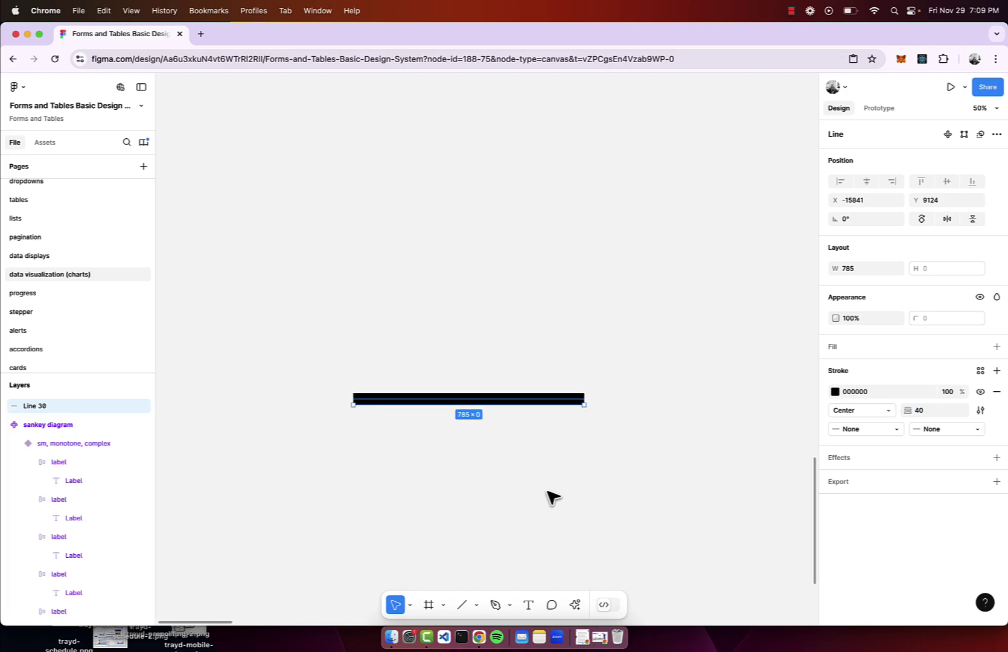
key("Return")
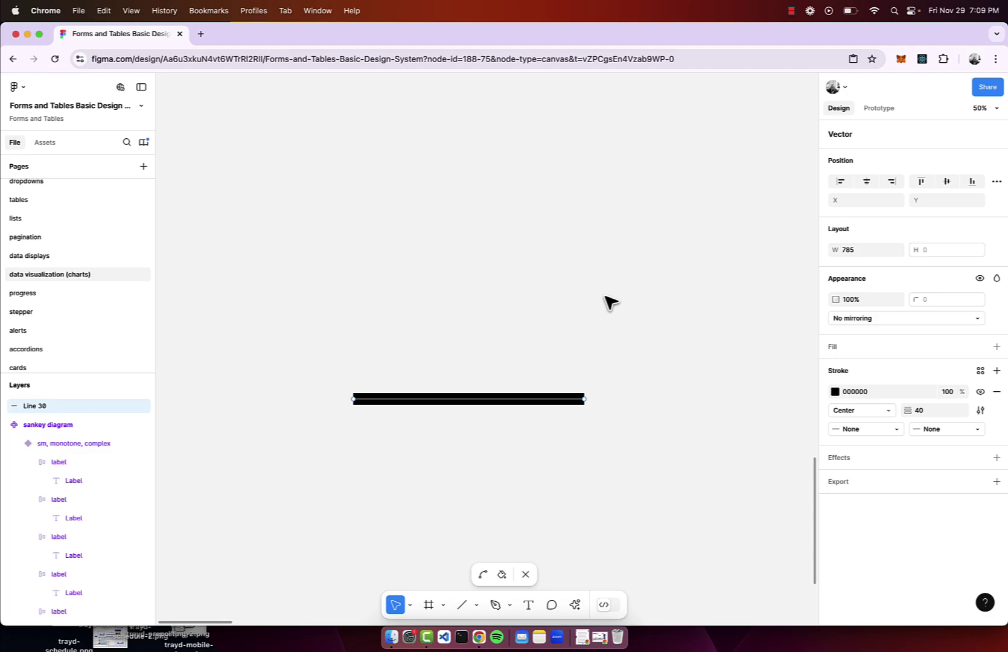
Step: Apply the Bend tool to the thick line, then reopen point editing with its right endpoint selected
scroll(585, 364, "right", 2)
scroll(548, 398, "up", 5)
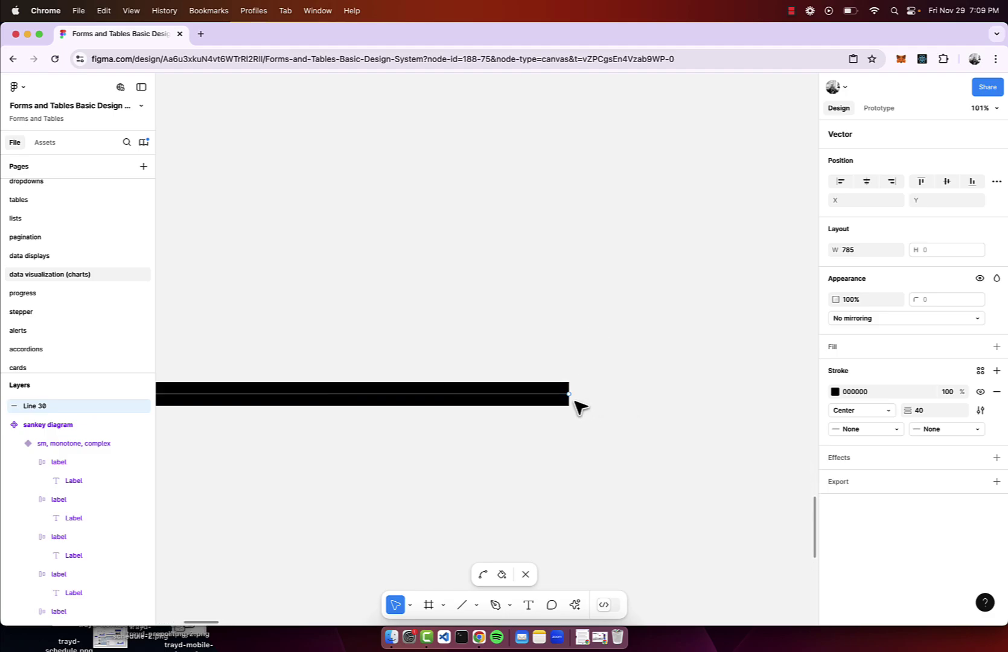
scroll(579, 404, "left", 3)
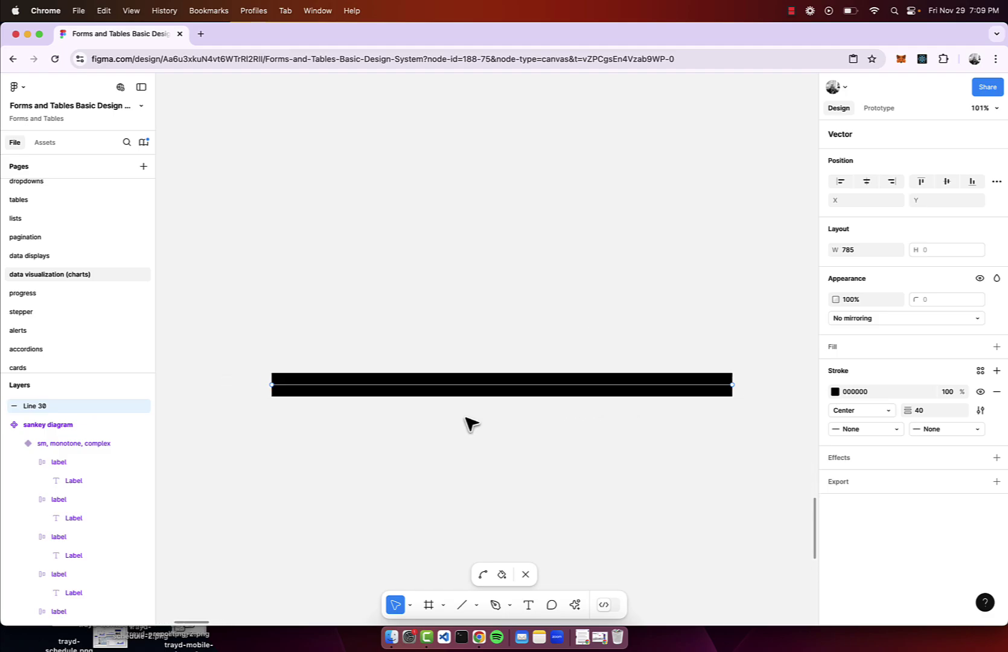
left_click(481, 577)
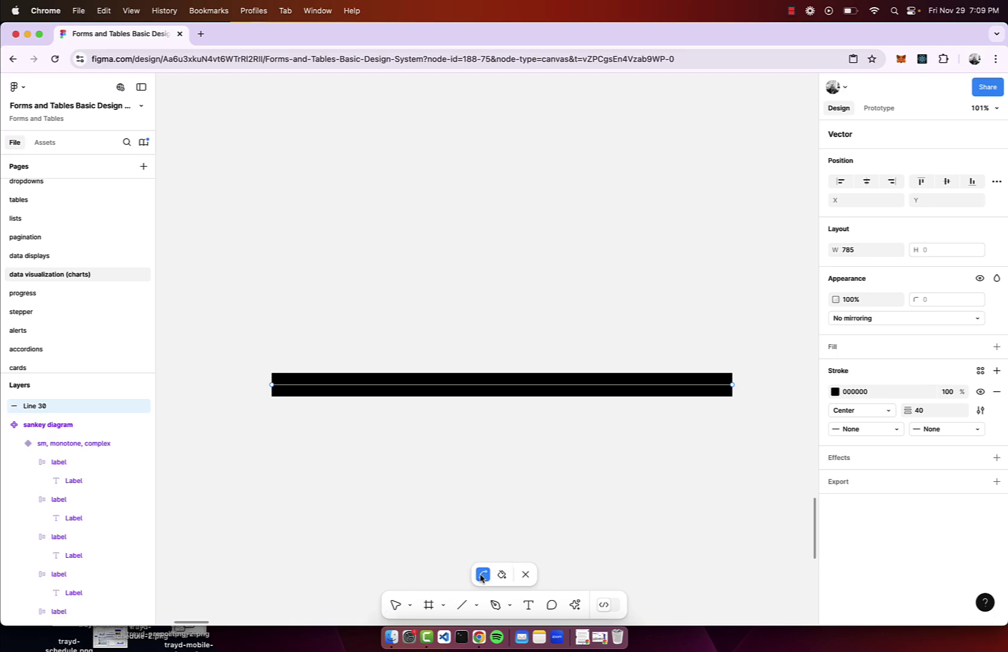
left_click(731, 384)
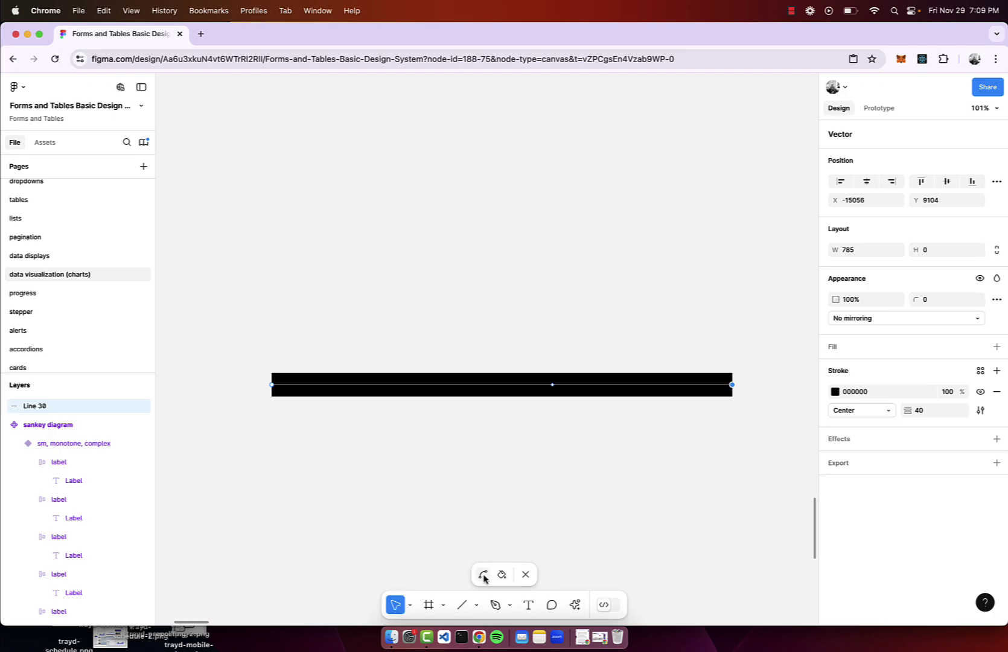
left_click(484, 577)
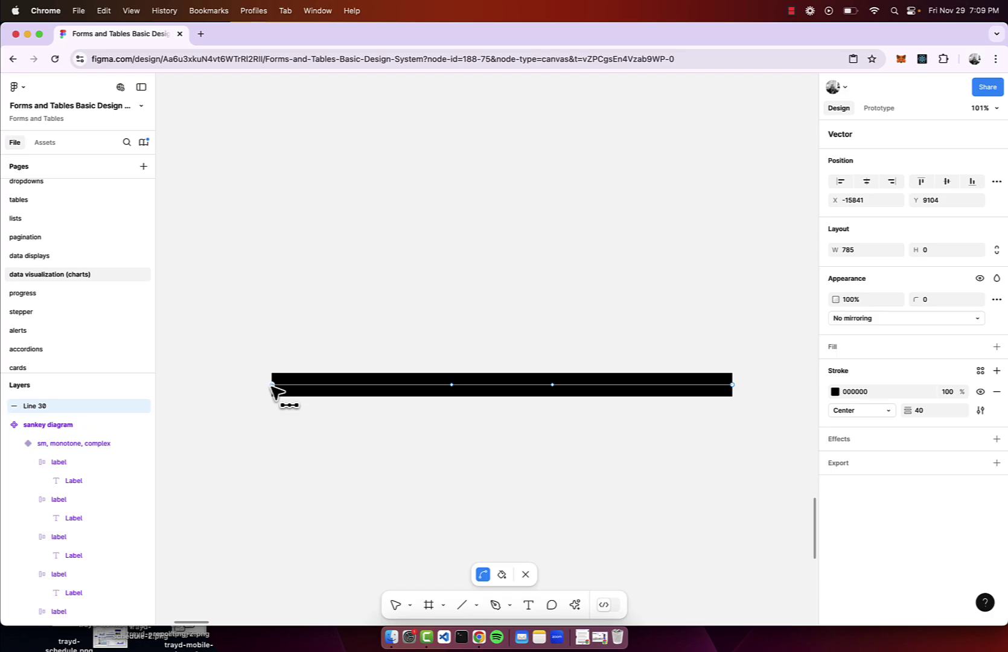
key("Escape")
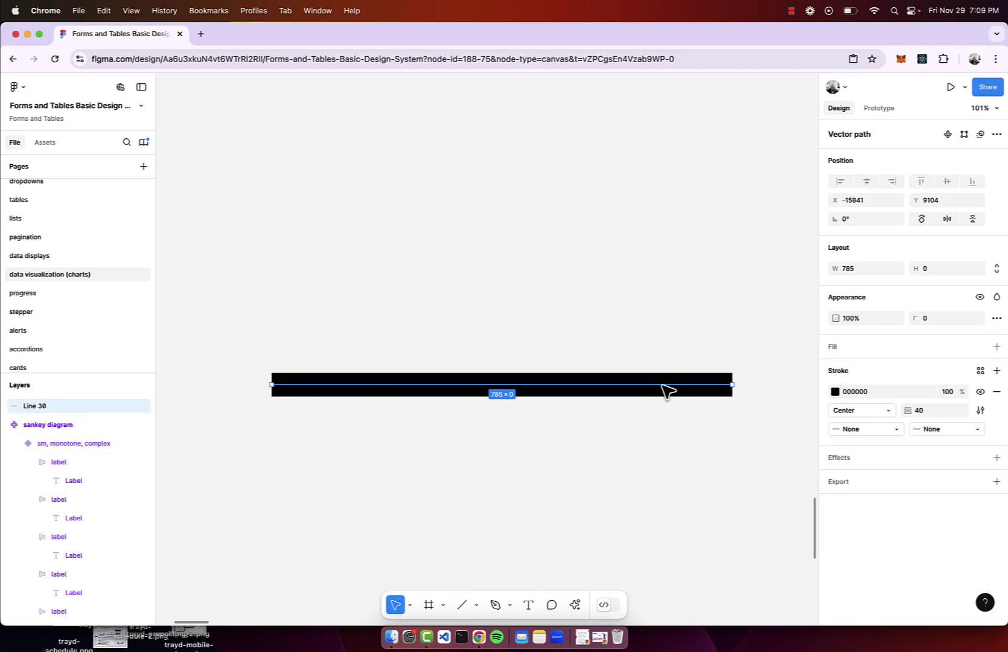
double_click(546, 392)
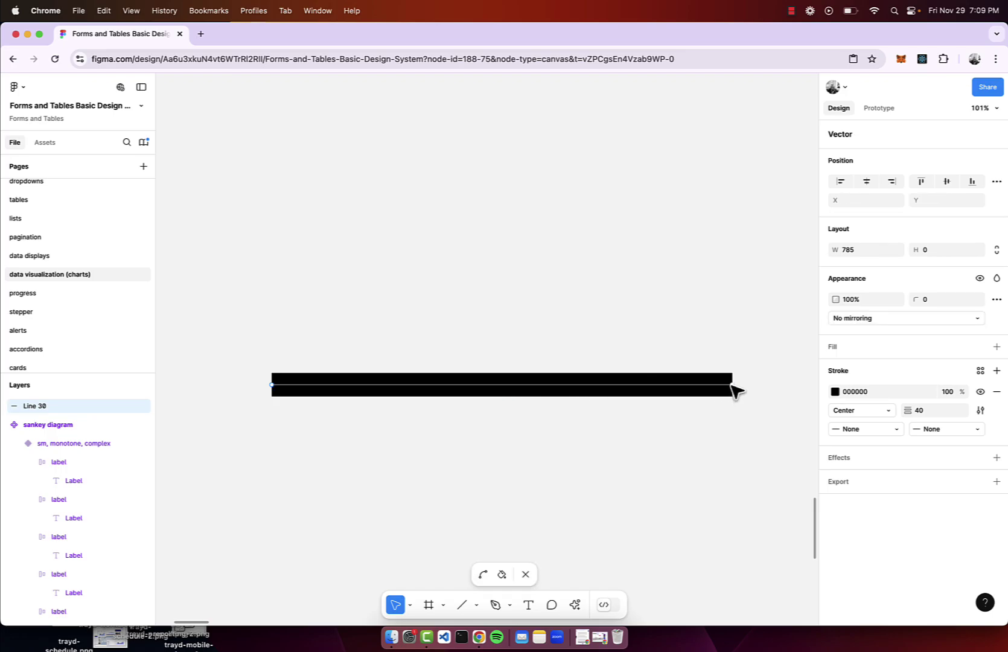
left_click(732, 386)
Step: Pull the line's middle upward and the left handle down-left into an S-curve
left_click_drag(552, 386, 534, 286)
left_click_drag(453, 383, 423, 458)
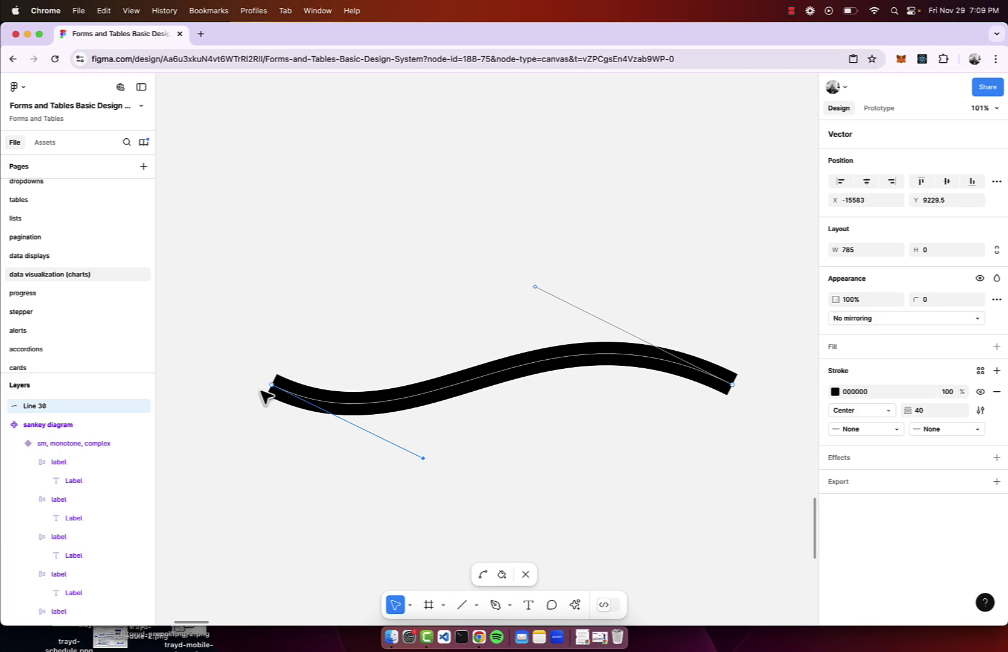
scroll(264, 397, "up", 5)
scroll(297, 408, "down", 10)
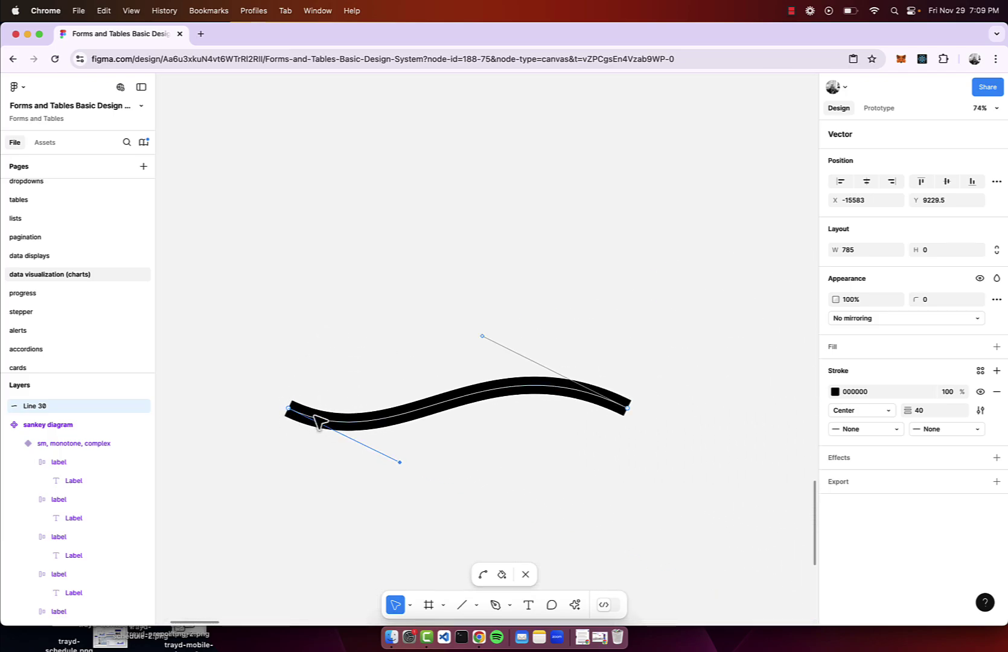
scroll(519, 413, "up", 5)
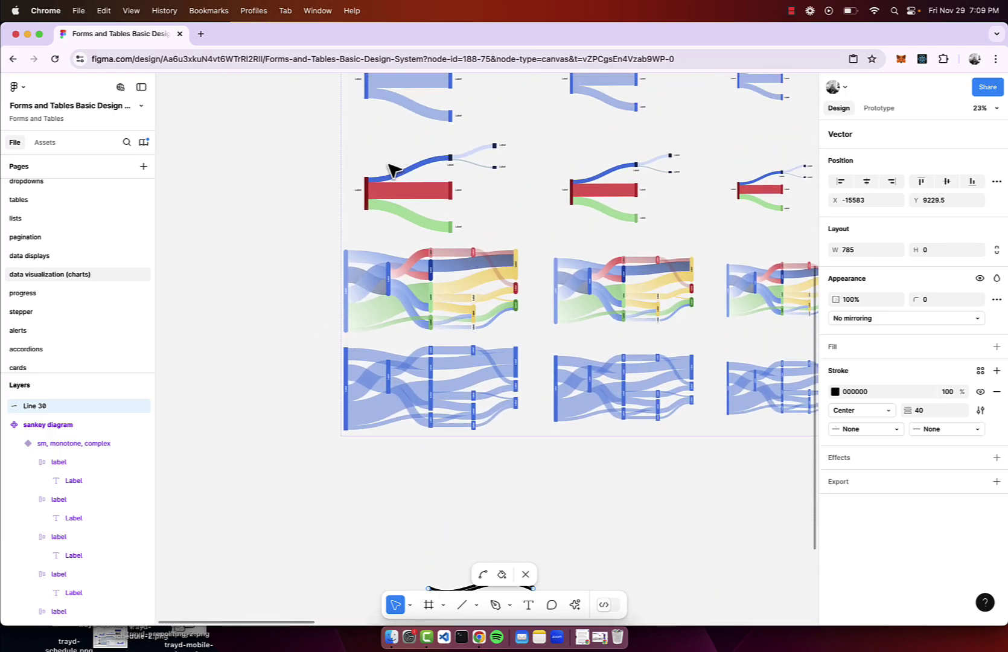
scroll(391, 170, "up", 3)
scroll(525, 155, "down", 6)
scroll(520, 296, "down", 3)
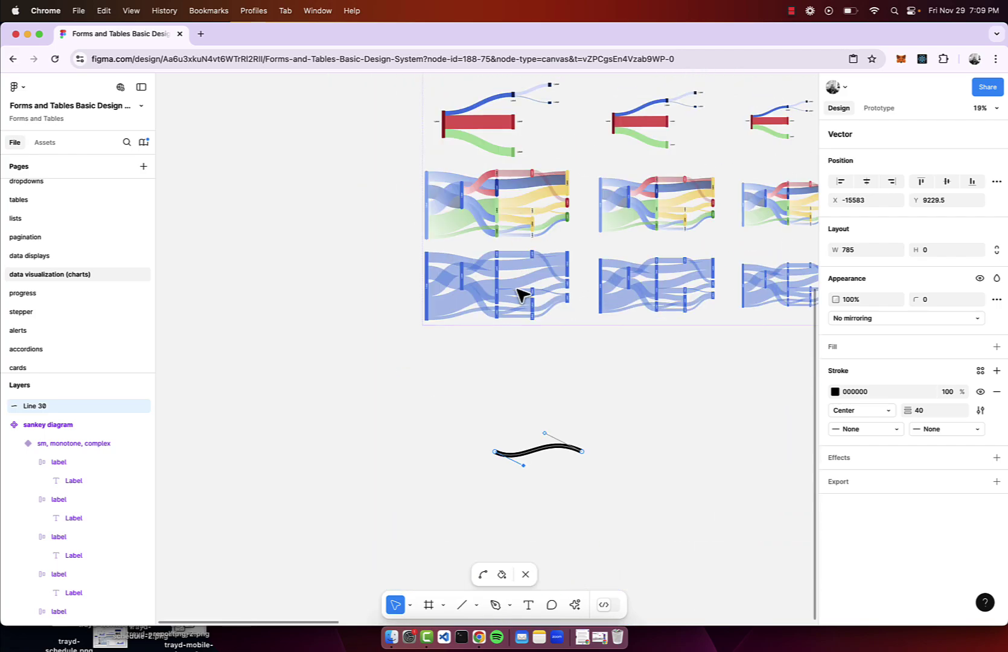
scroll(522, 293, "down", 2)
scroll(508, 443, "up", 5)
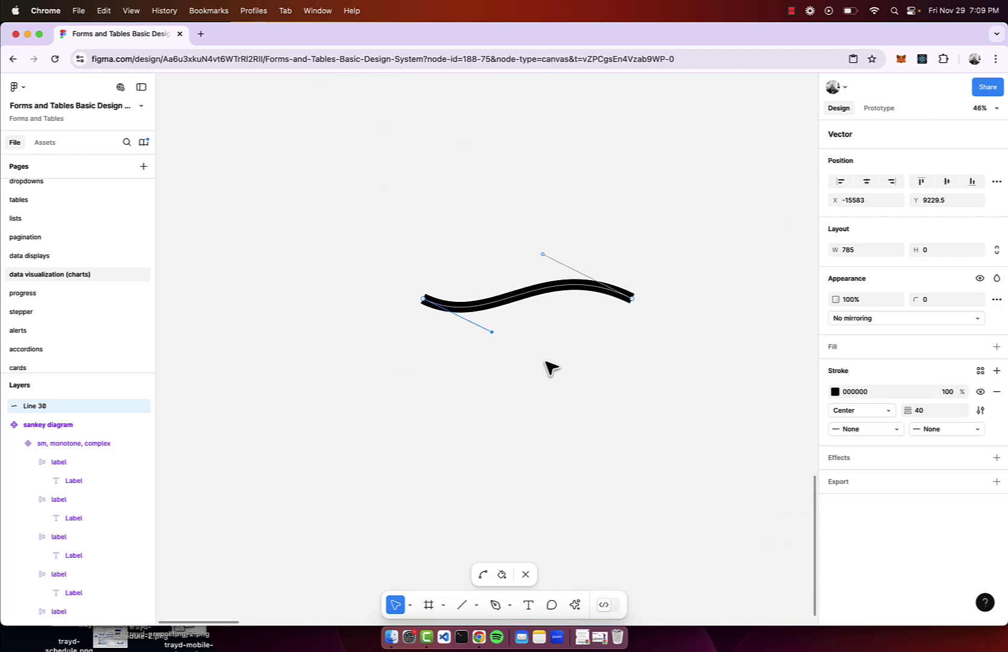
Step: Finish point editing, then duplicate the curve and stretch the copy into a flipped shape
key("Escape")
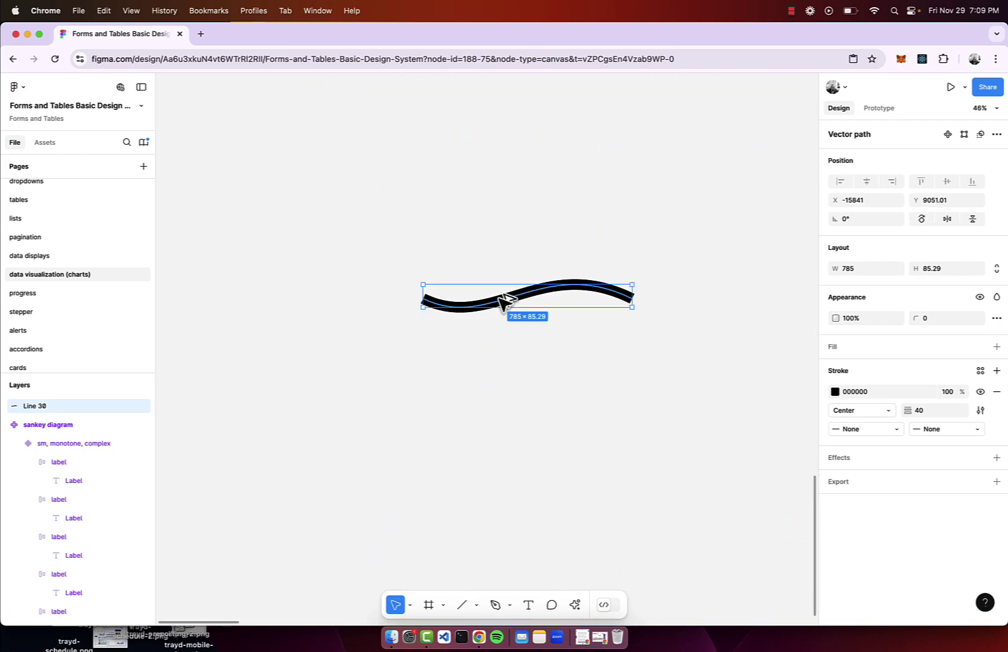
left_click_drag(500, 295, 507, 318)
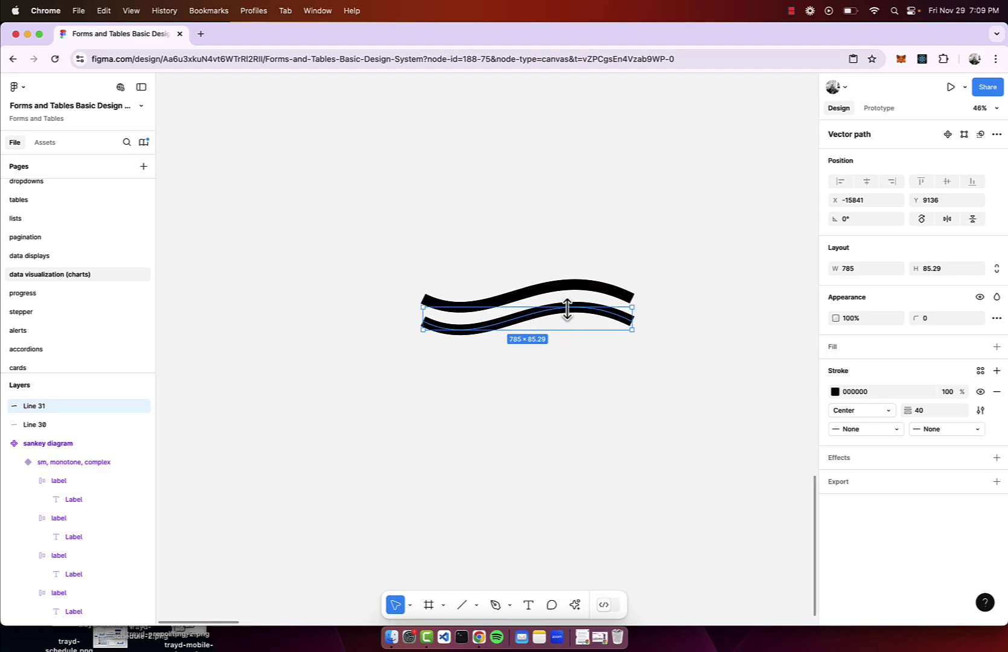
left_click_drag(566, 330, 503, 300)
Step: Delete both the copied curve and the original S-curve
scroll(459, 279, "up", 3)
key("Delete")
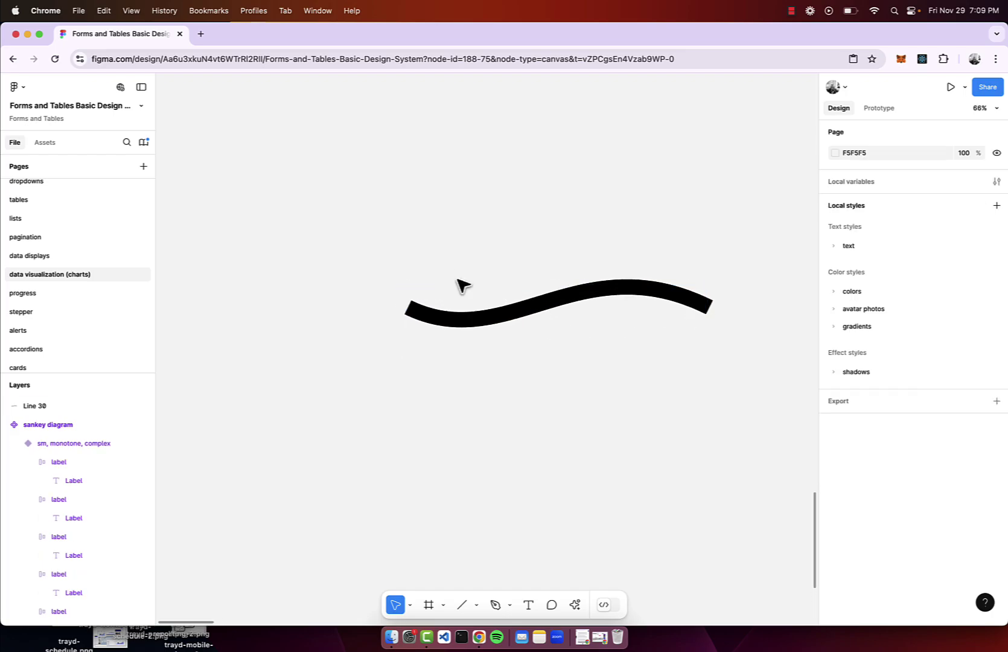
left_click(539, 307)
key("Delete")
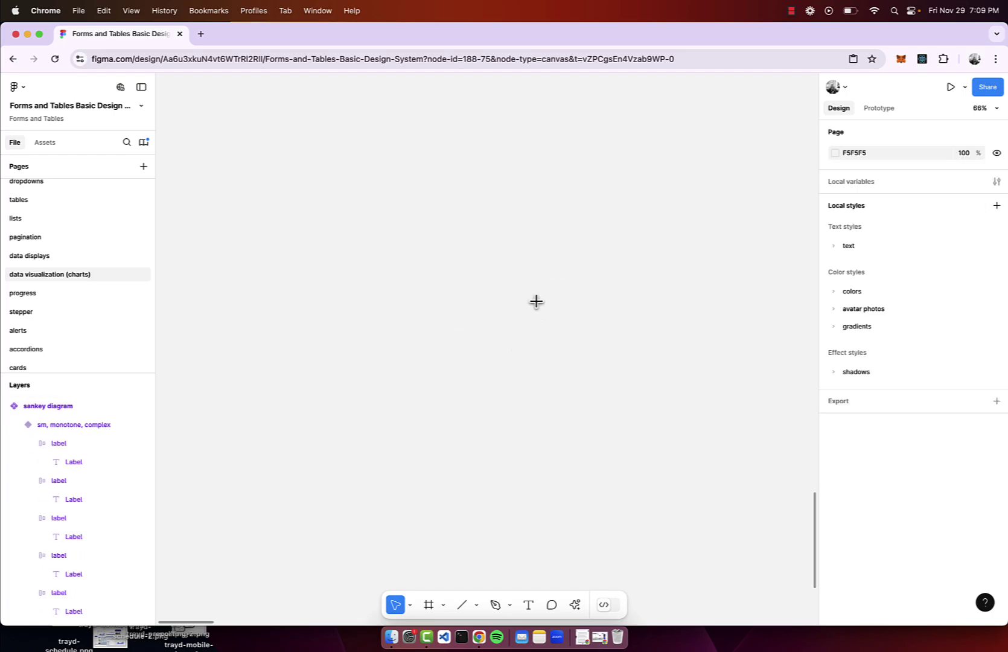
Step: Draw a new 590-wide horizontal line with a 30-point stroke
key("l")
left_click_drag(386, 313, 613, 314)
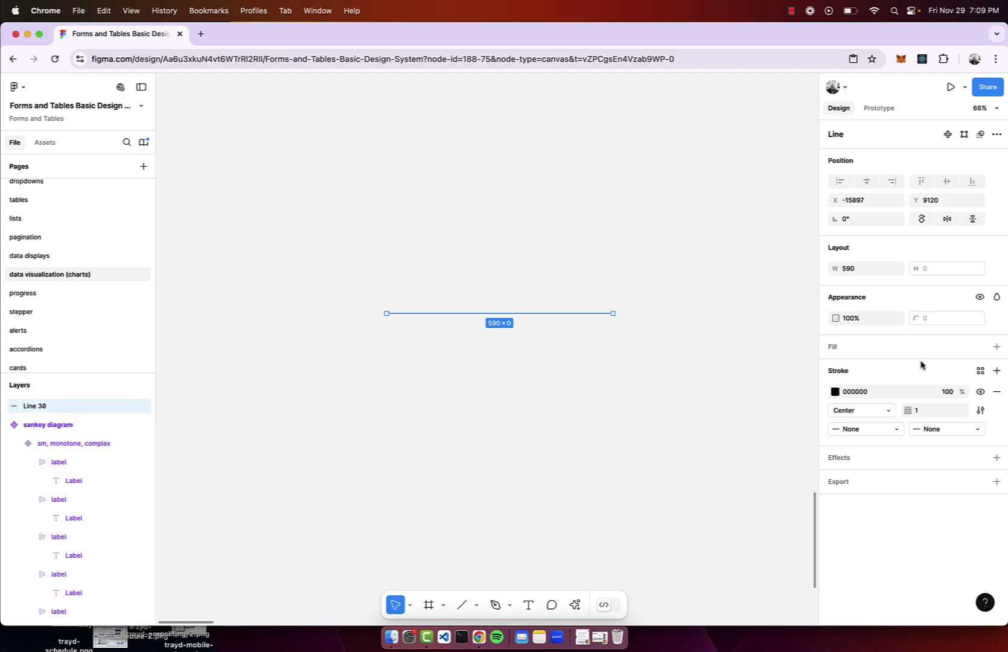
left_click(932, 412)
key("Return")
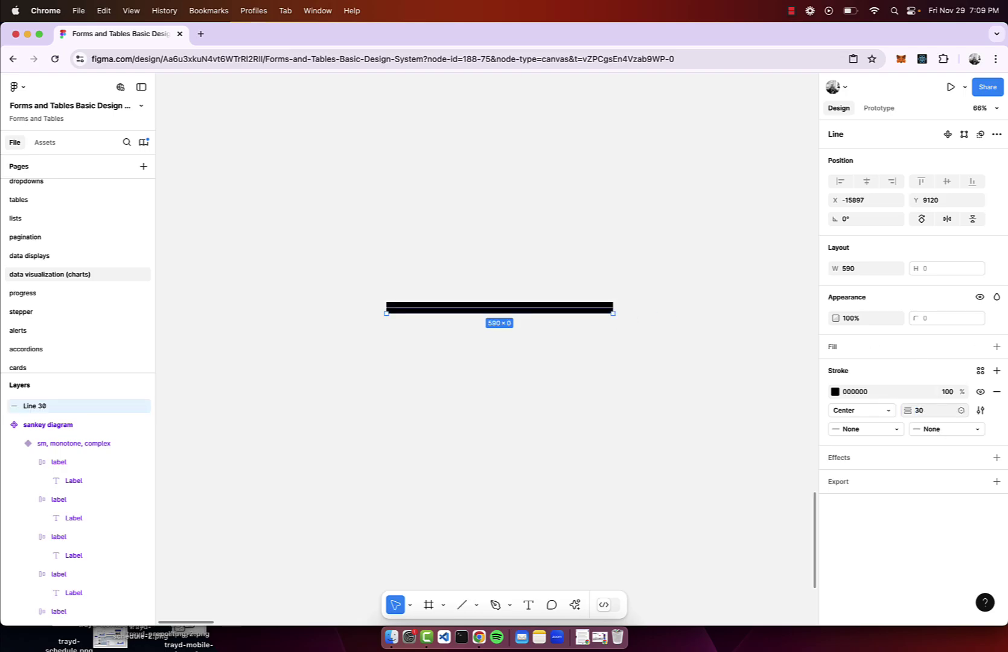
key("shift+0")
Step: Add bend points along the 590-wide line with the Bend tool, keeping it straight for now
key("Return")
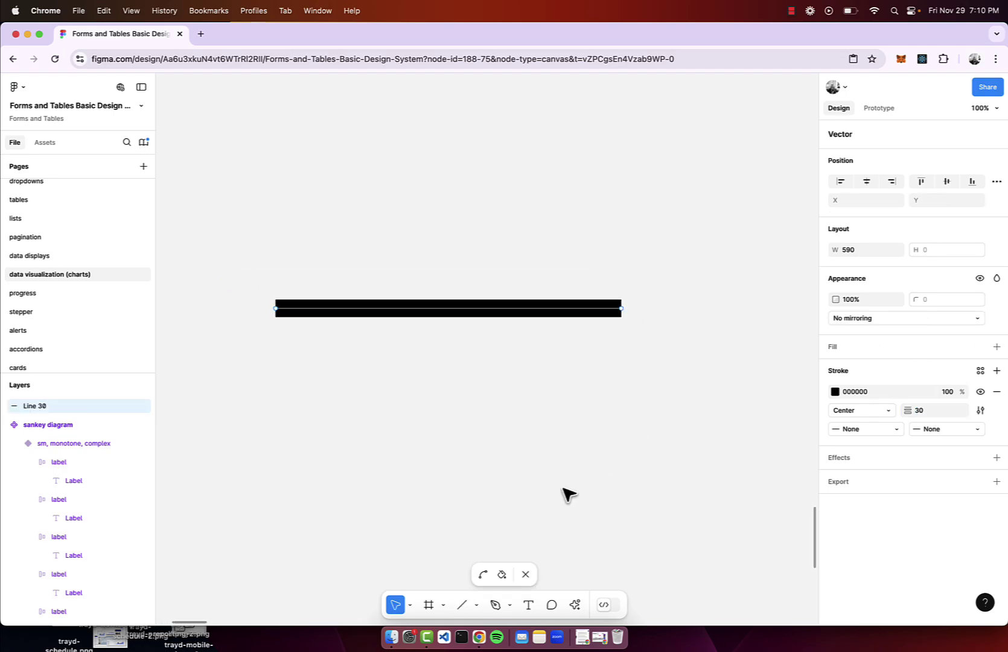
left_click(482, 574)
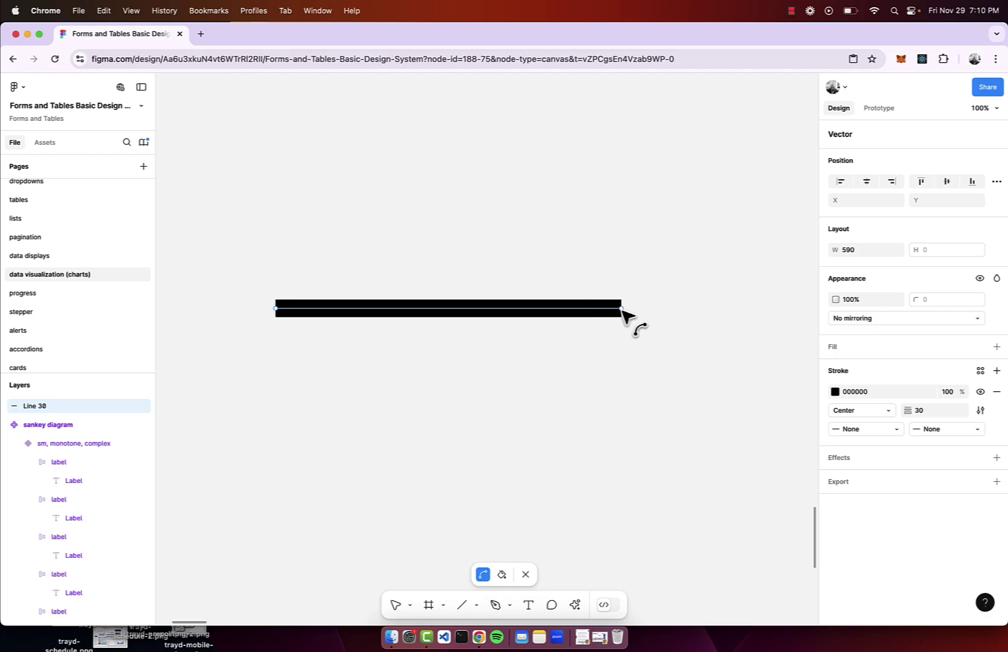
left_click(620, 309)
left_click(483, 576)
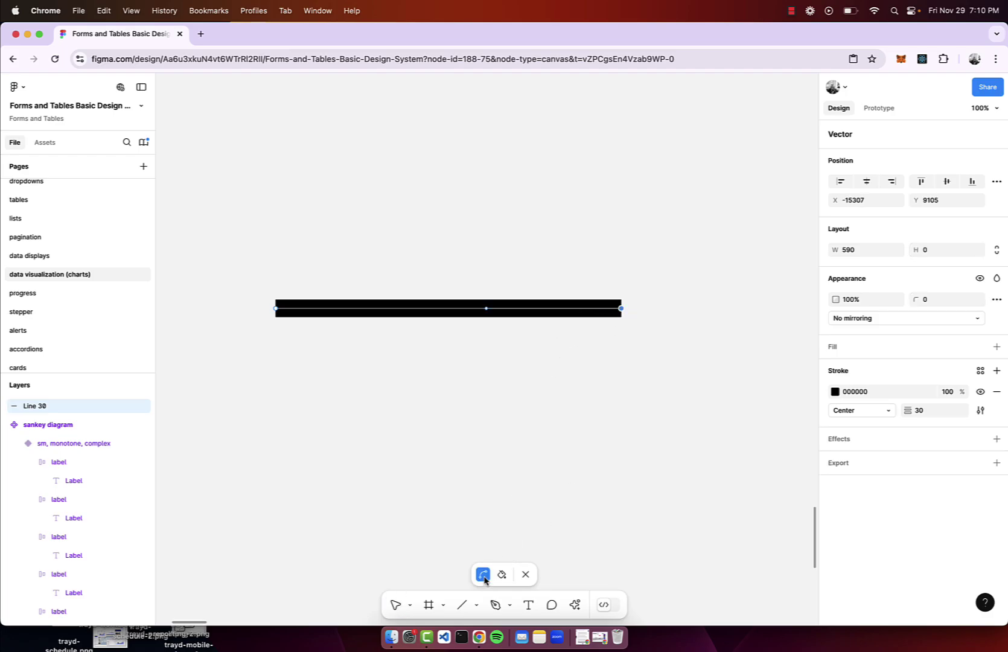
left_click(275, 309)
scroll(380, 361, "left", 2)
scroll(380, 361, "up", 1)
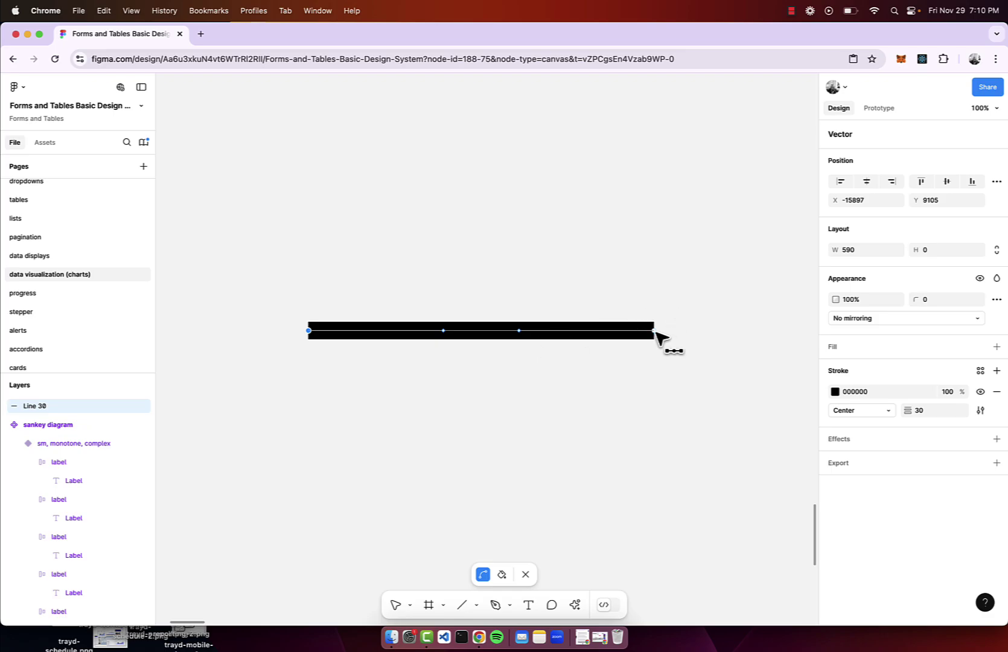
key("Escape")
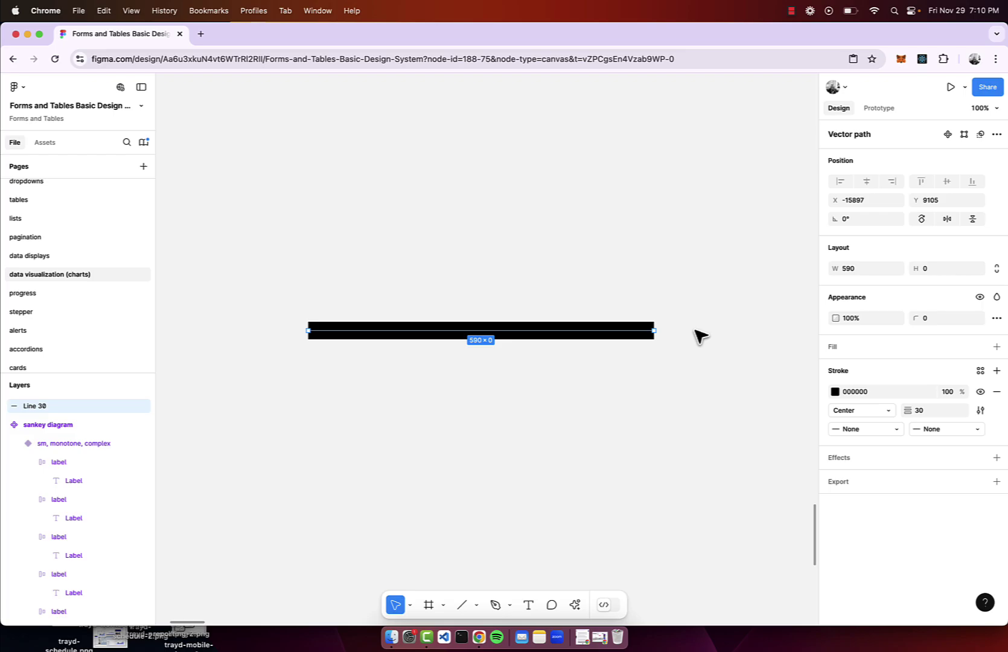
key("Return")
Step: Raise the line's right endpoint in two Shift+Up nudges to start the curve
left_click(655, 331)
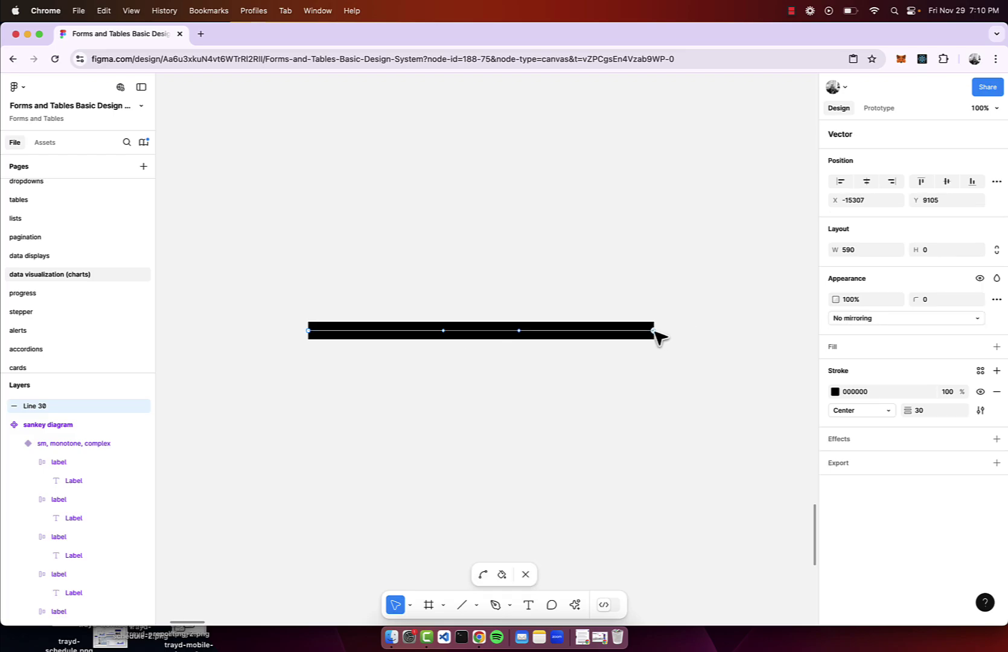
key("shift+Up")
key("shift+Up")
key("shift+Up")
key("shift+Up")
key("shift+Up")
key("shift+Up")
key("shift+Up")
key("shift+Up")
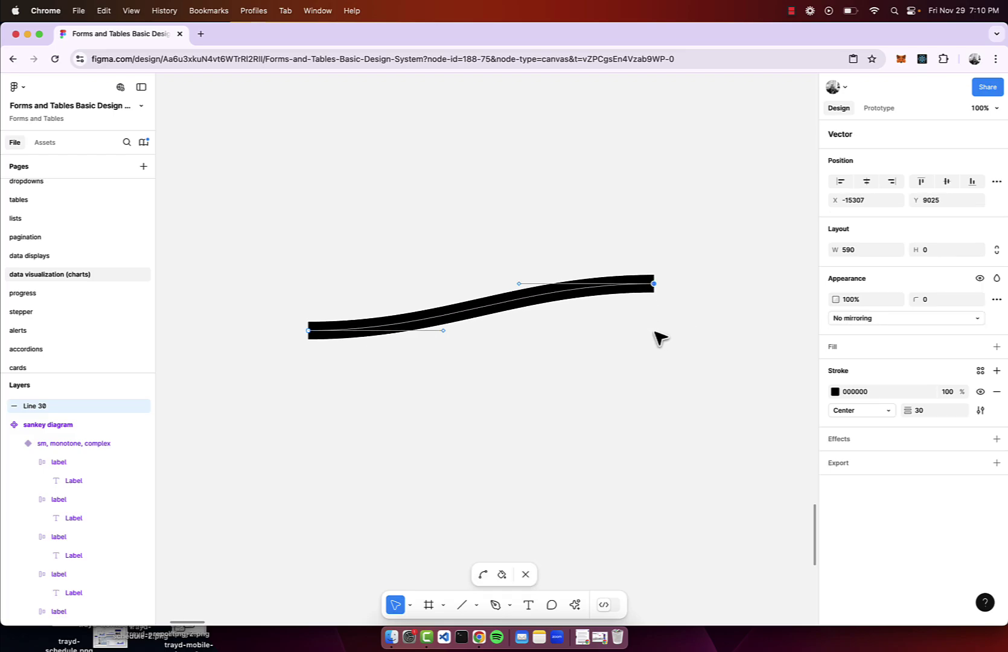
key("shift+Up")
scroll(742, 265, "right", 3)
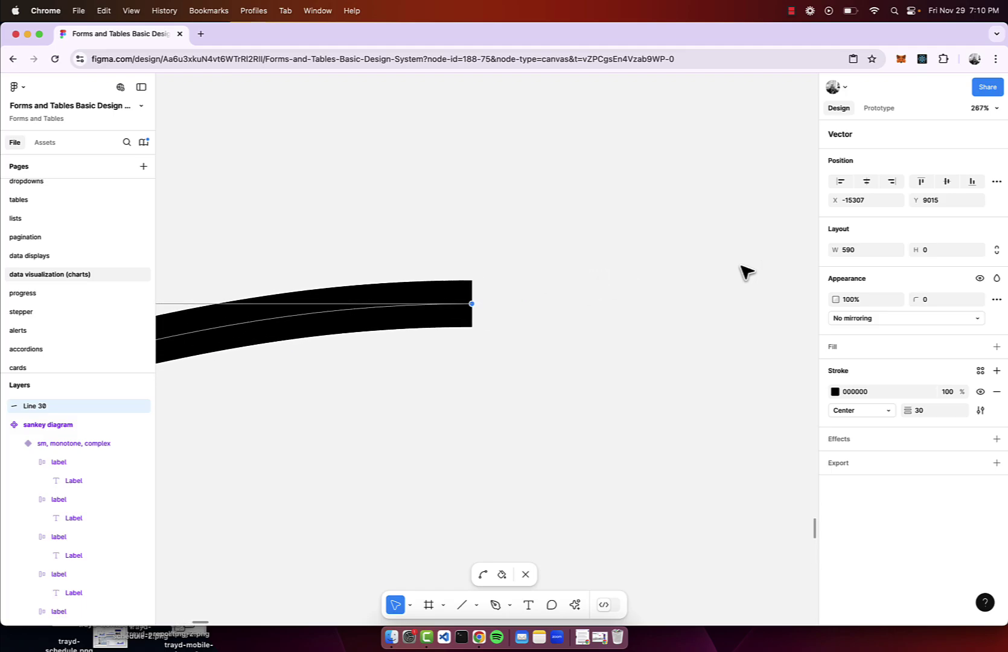
scroll(477, 415, "up", 2)
scroll(477, 417, "left", 4)
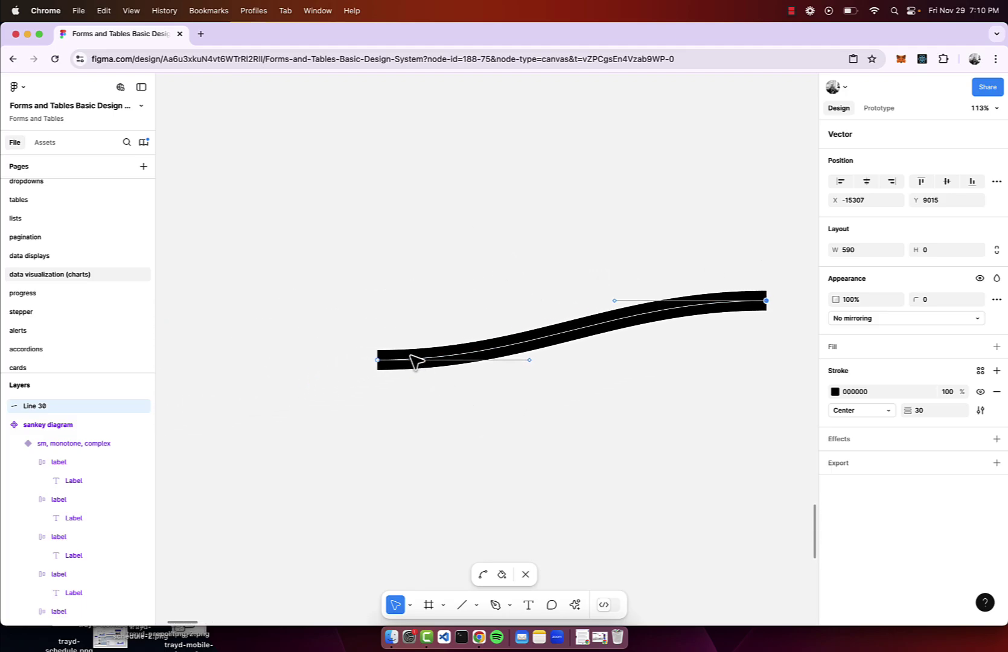
scroll(446, 366, "up", 4)
Step: Lower the left endpoint with Shift+Down to complete the S-shape
left_click(341, 357)
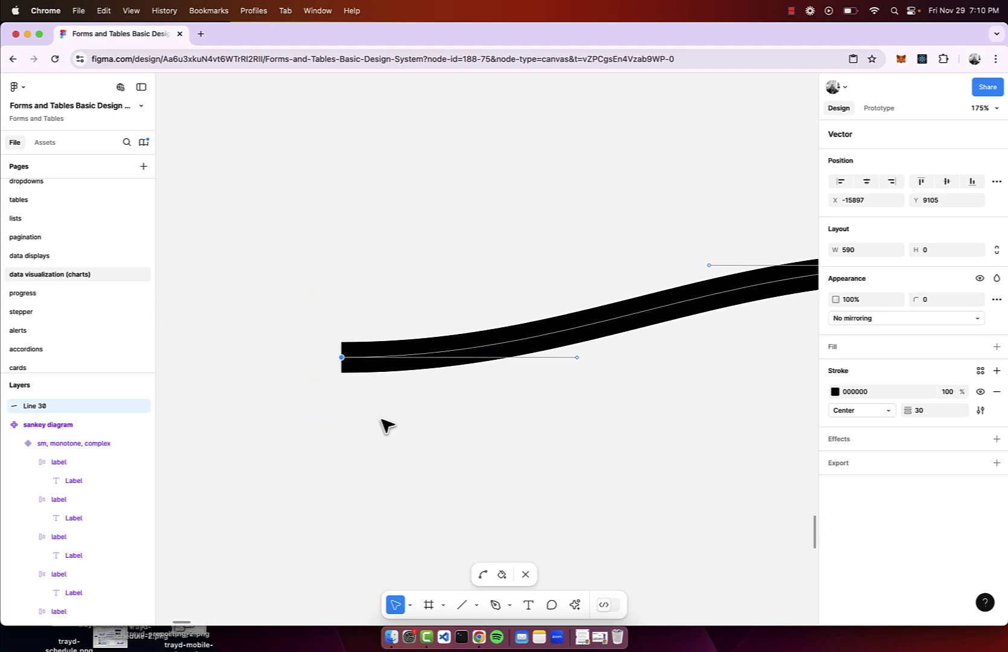
scroll(386, 422, "down", 5)
key("shift+Down")
key("shift+Down")
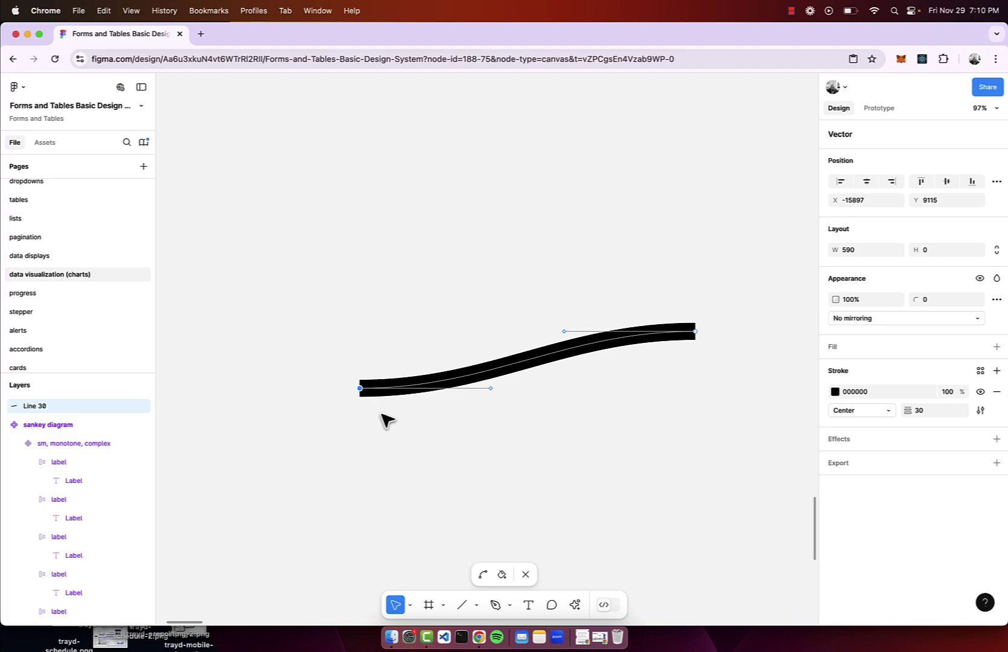
scroll(386, 420, "down", 6)
scroll(384, 415, "up", 10)
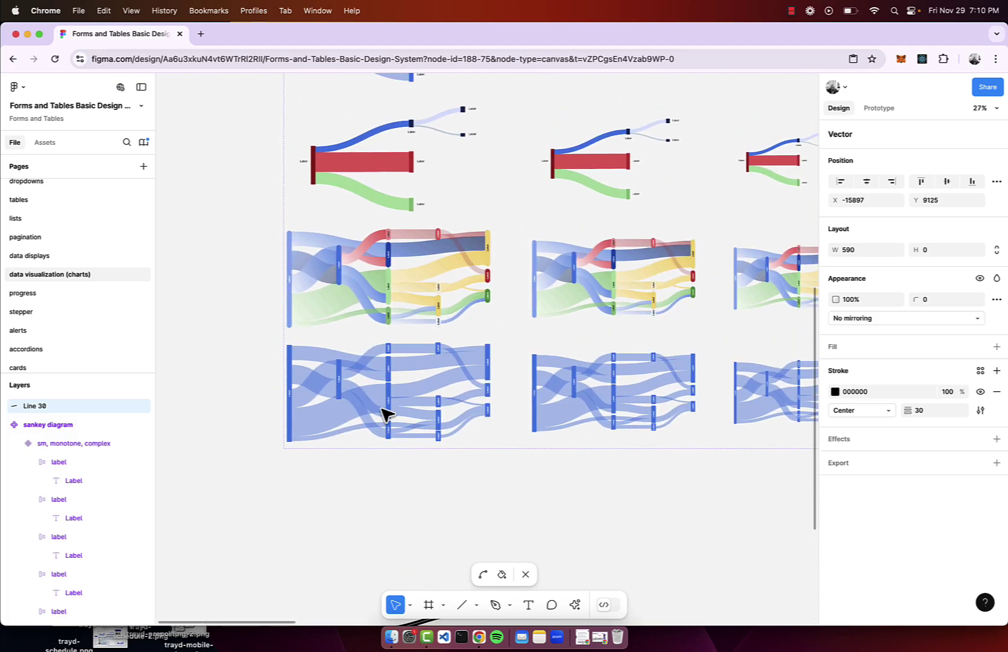
Step: Color the curve's stroke with the colors/Blue-2 library style
scroll(407, 214, "up", 5)
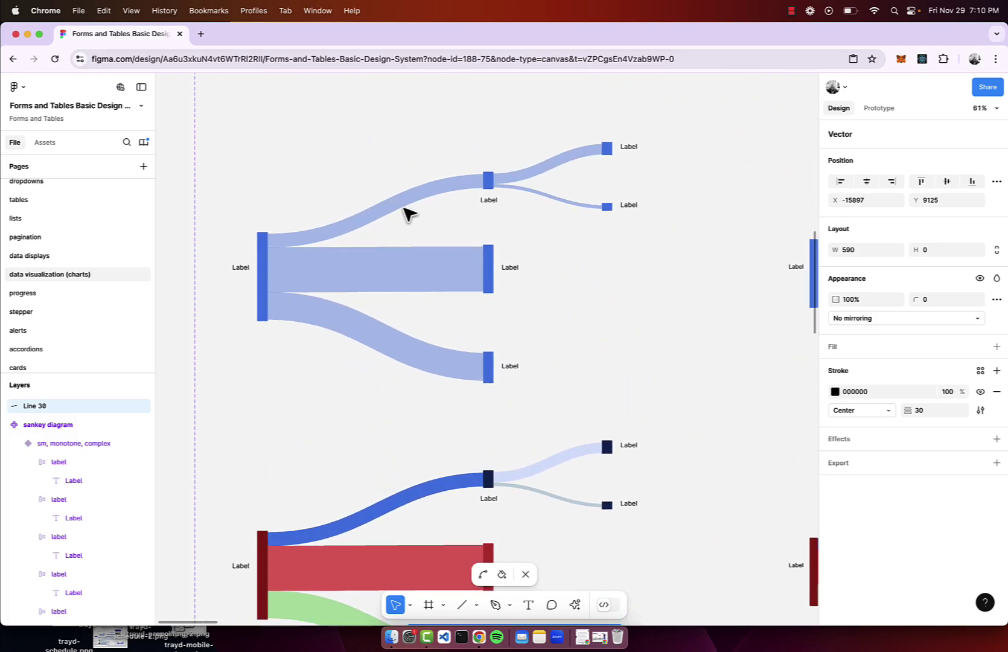
scroll(475, 247, "down", 2)
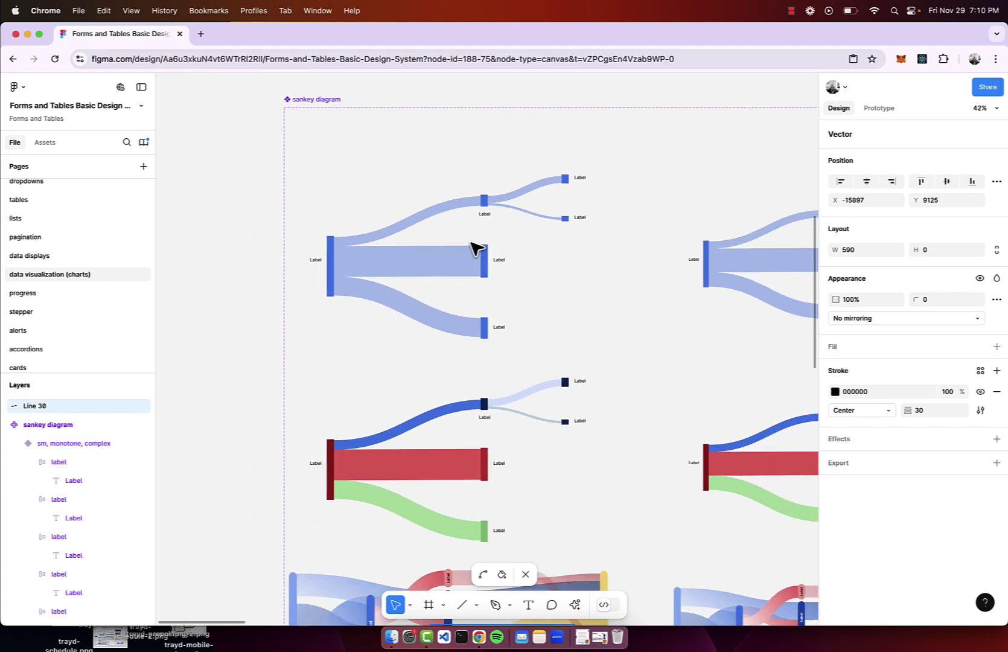
scroll(475, 247, "down", 15)
scroll(526, 578, "up", 2)
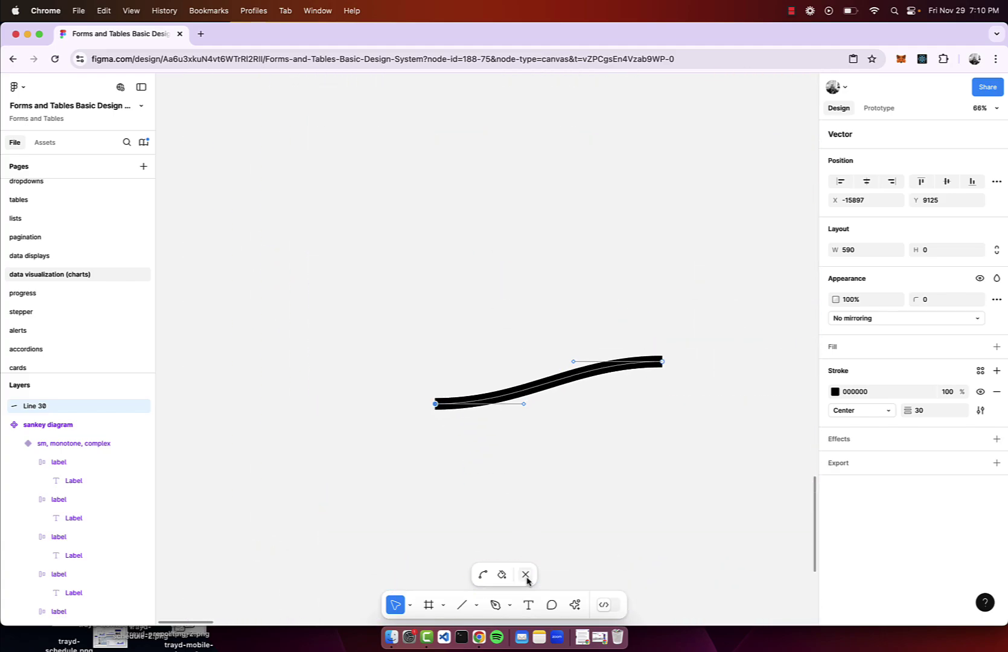
scroll(610, 421, "up", 4)
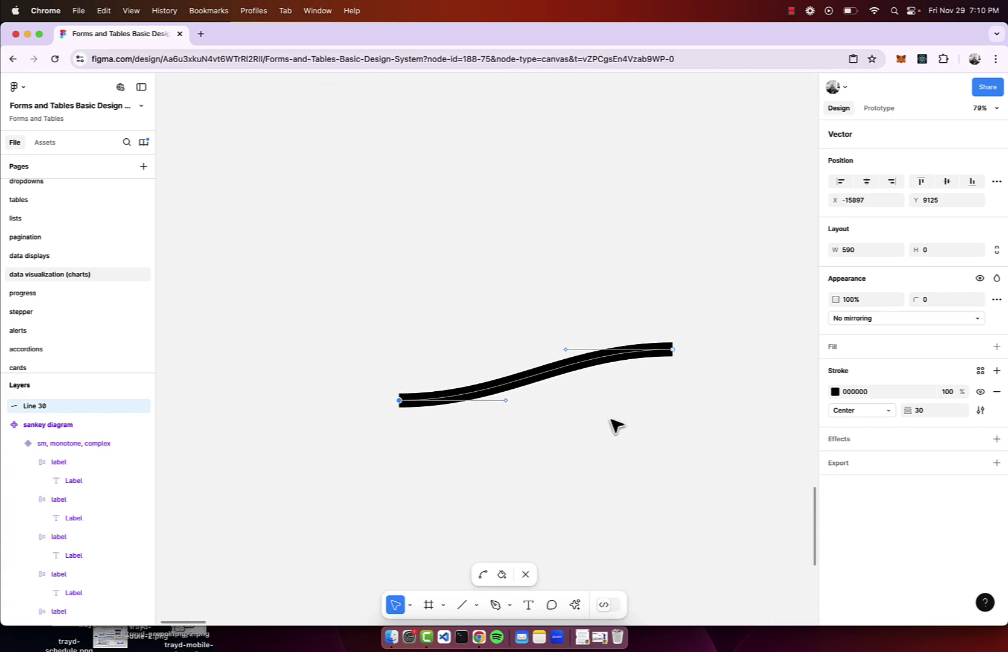
left_click(982, 372)
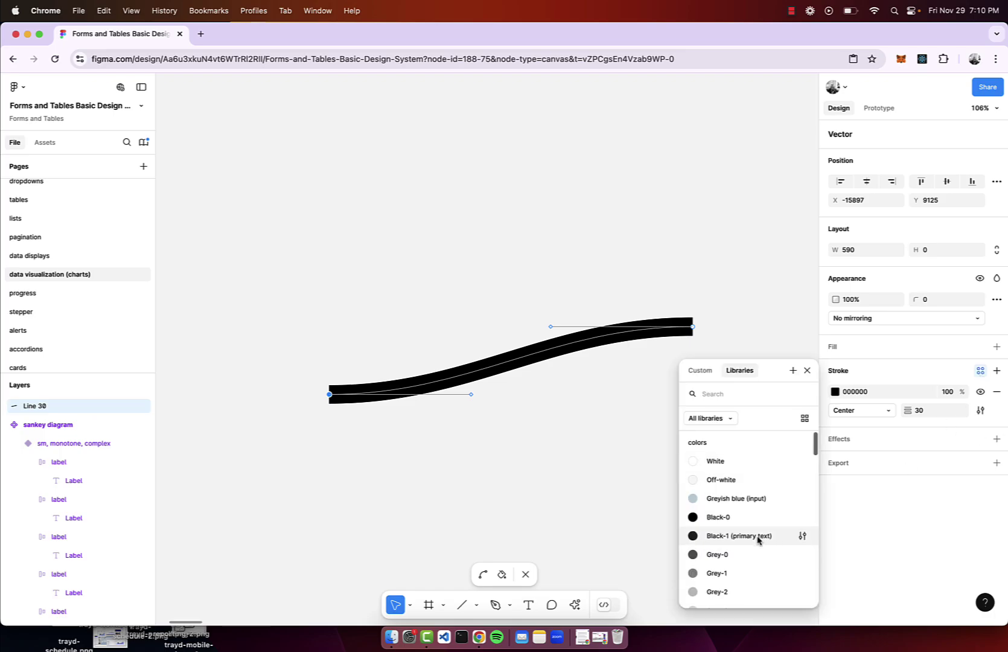
scroll(763, 539, "down", 8)
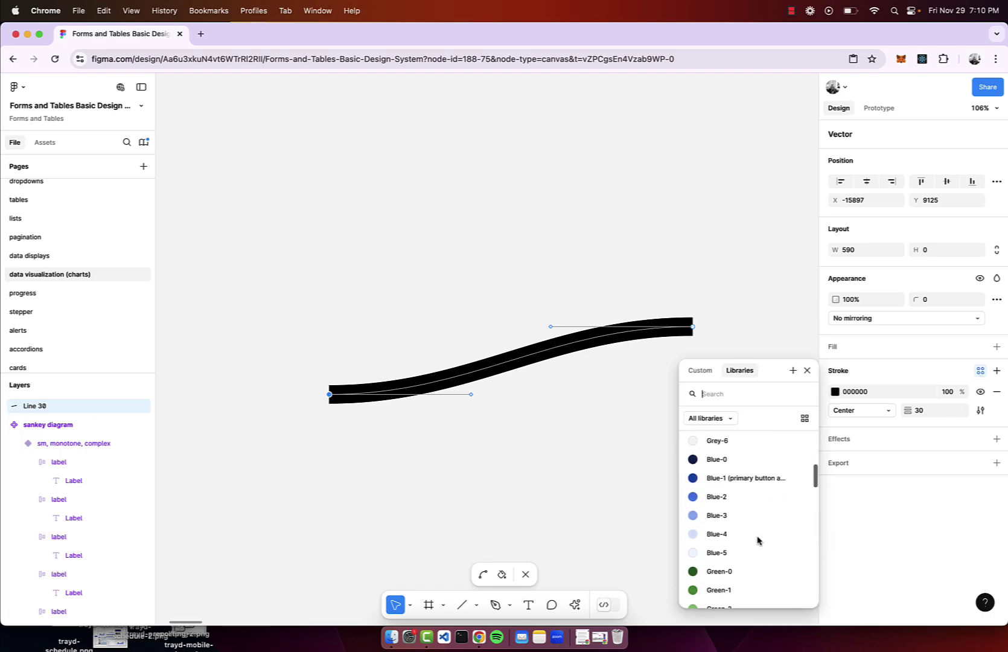
left_click(743, 497)
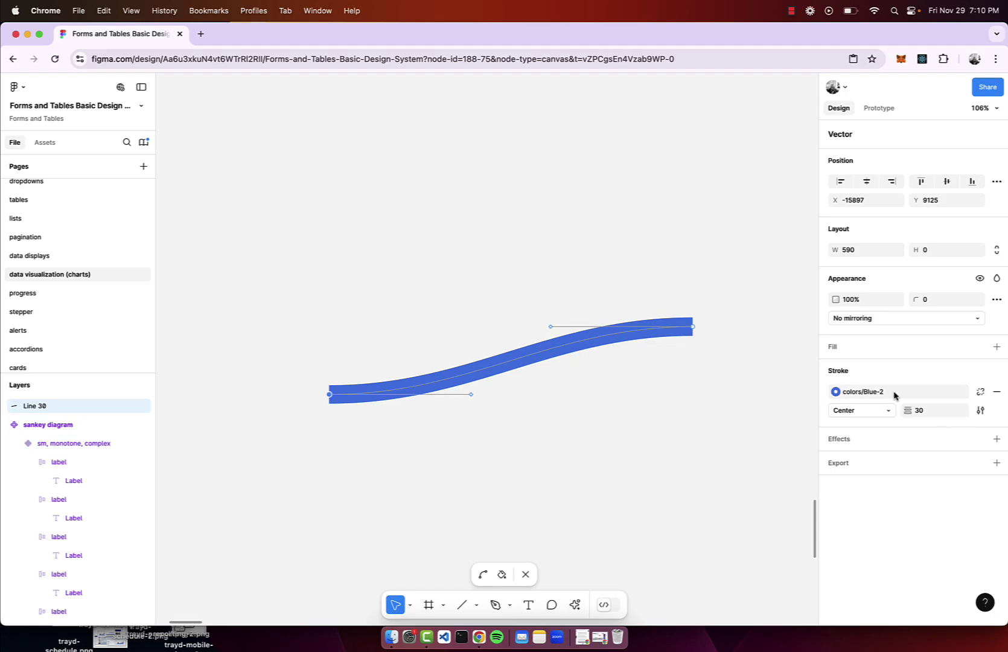
Step: Exit point editing and set the curve's layer opacity to 40%
left_click(631, 404)
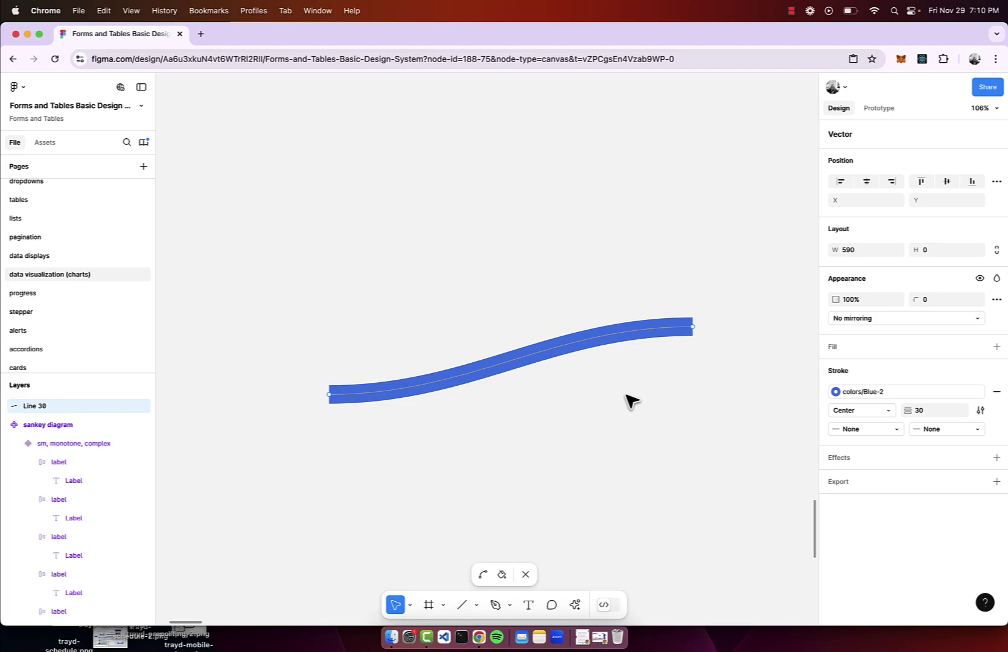
key("Escape")
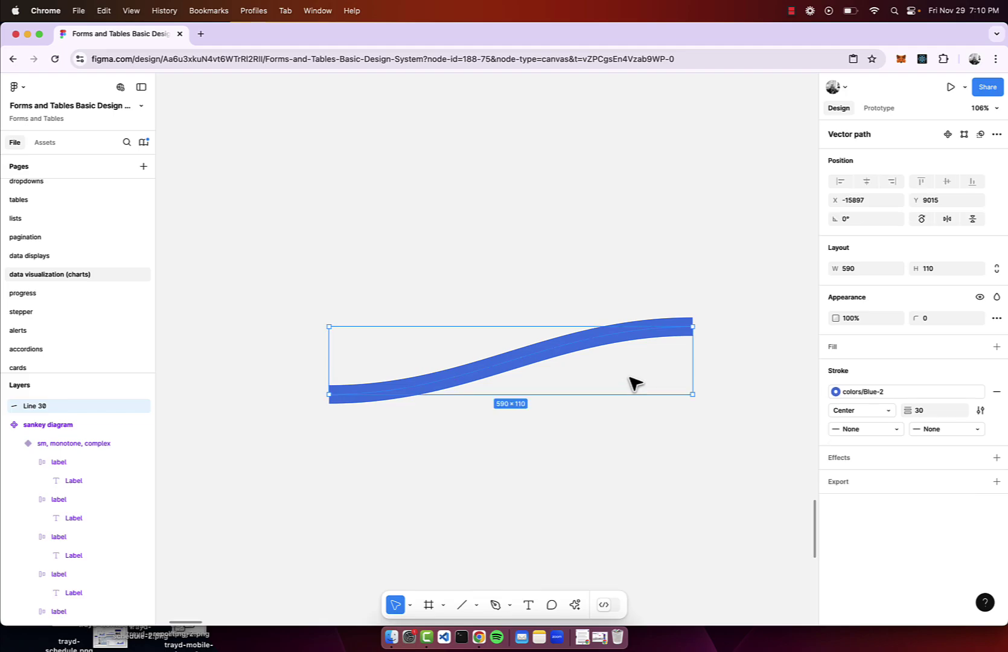
key("4")
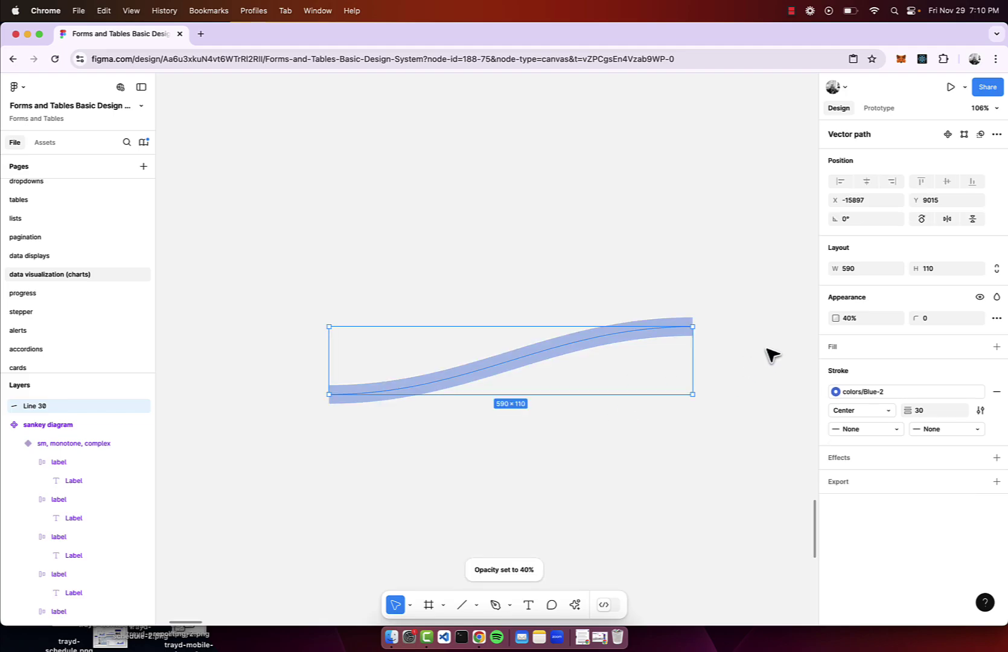
left_click(608, 476)
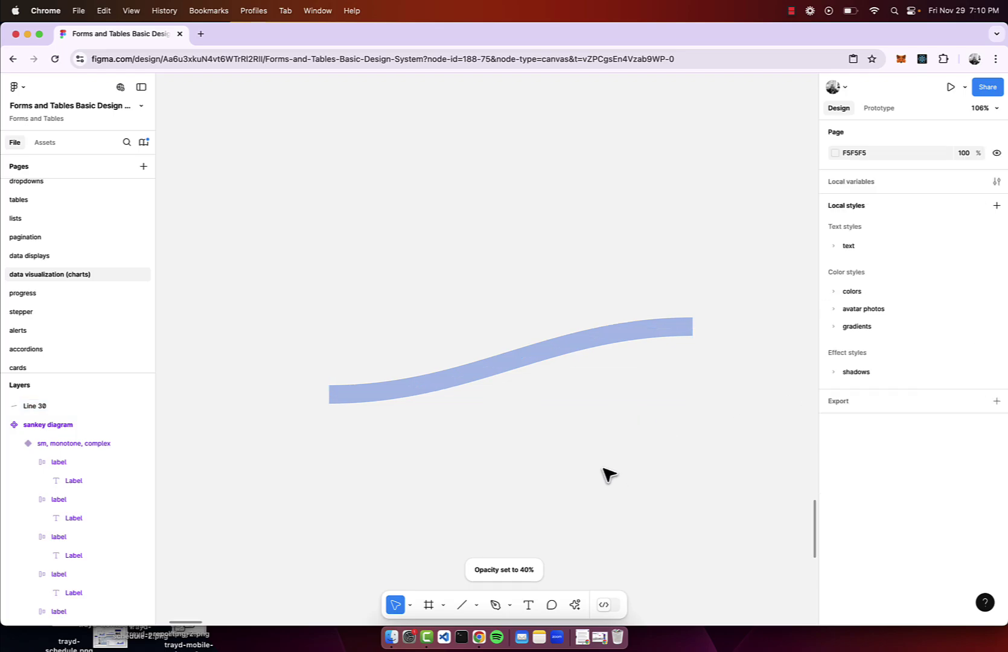
Step: Duplicate the blue flow below, flip the copy into a downward curve and move it lower
left_click(484, 379)
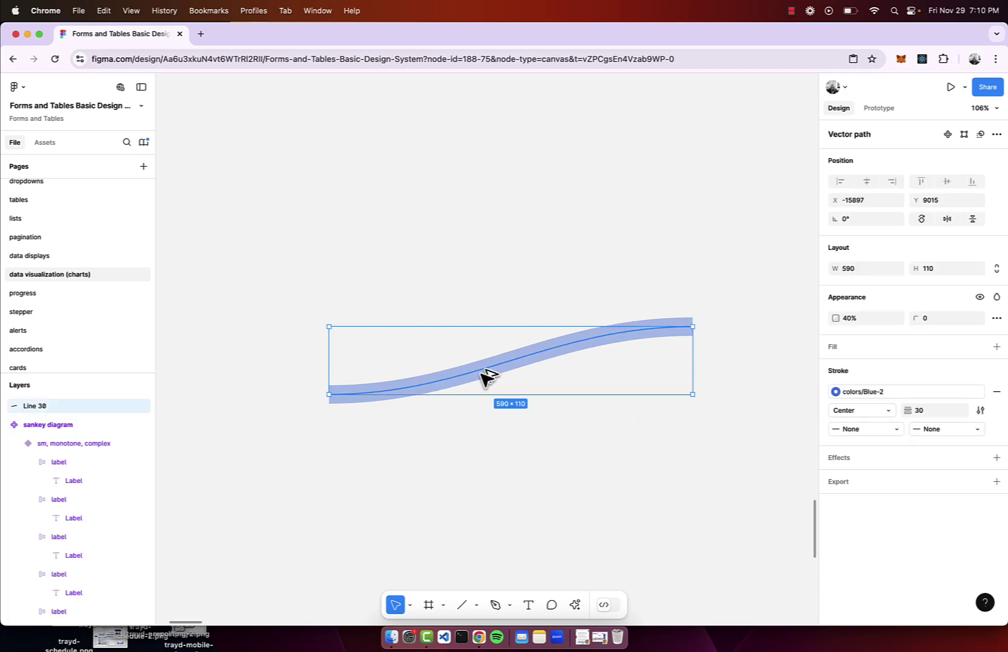
left_click_drag(485, 378, 482, 412)
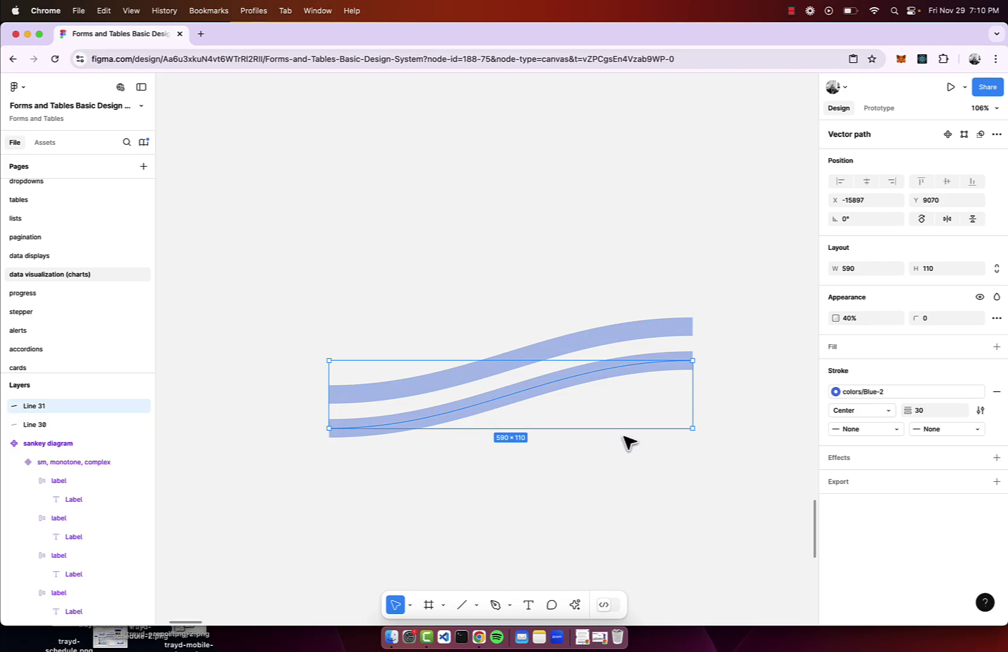
left_click_drag(626, 429, 596, 503)
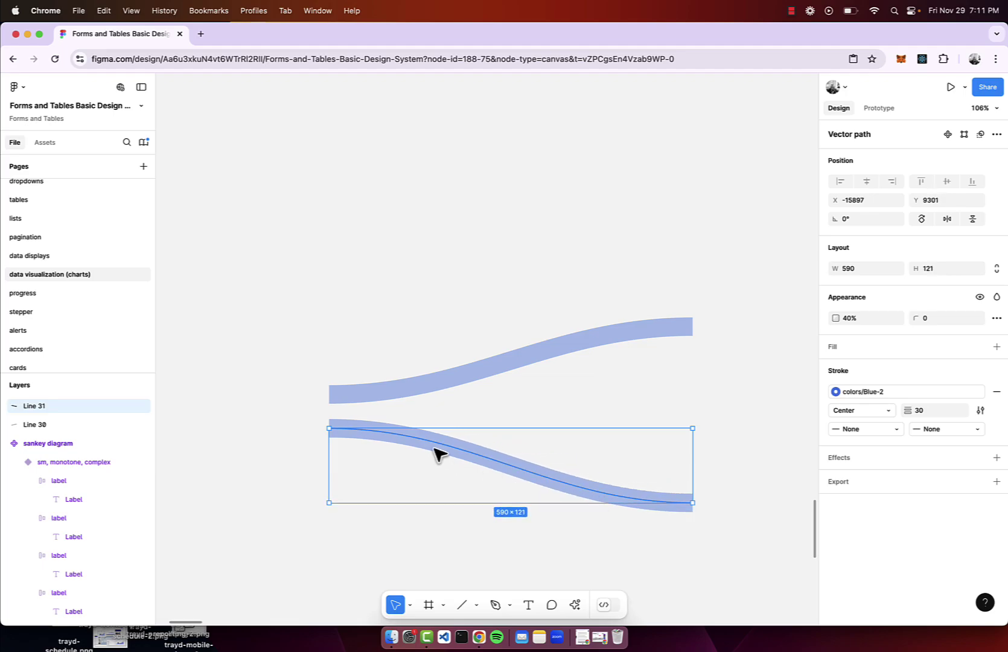
left_click_drag(436, 439, 434, 481)
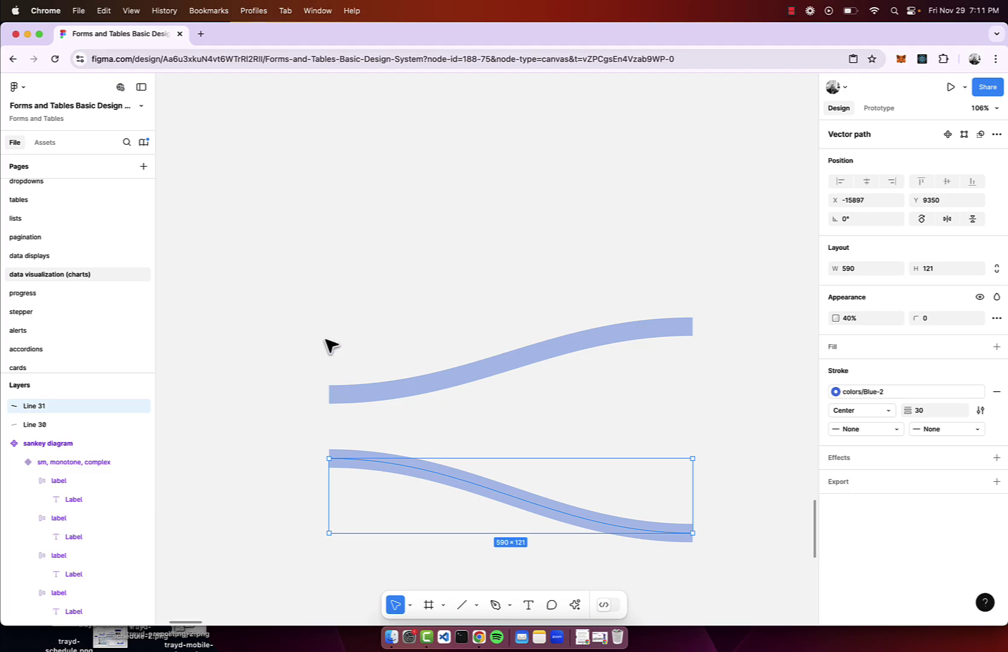
Step: Duplicate the downward curve again and flatten that copy into a nearly straight band
left_click_drag(417, 473, 415, 436, "alt")
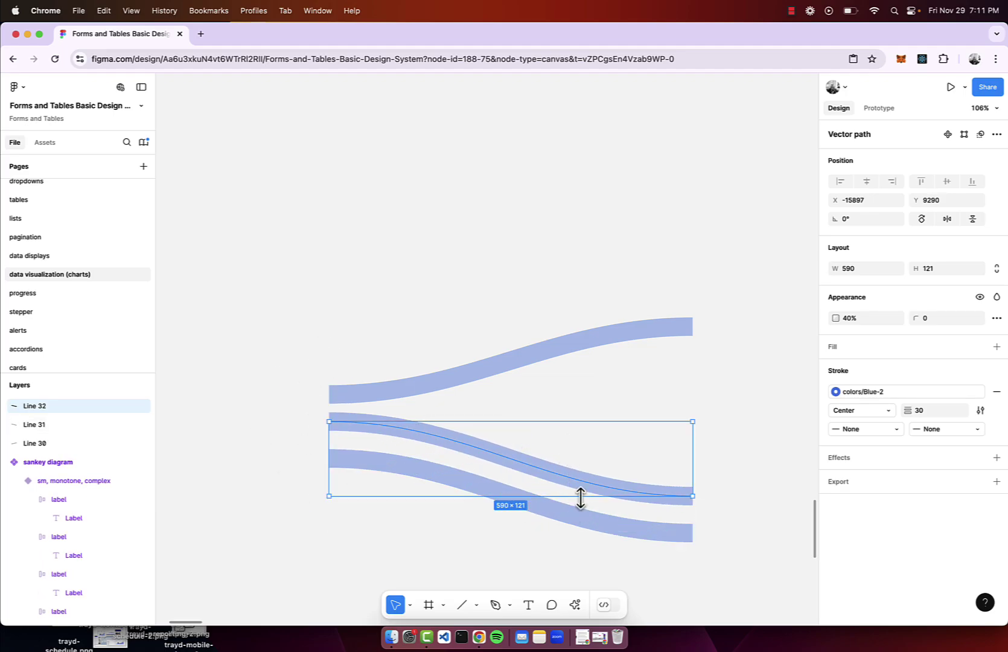
left_click_drag(581, 496, 593, 421)
left_click(329, 354)
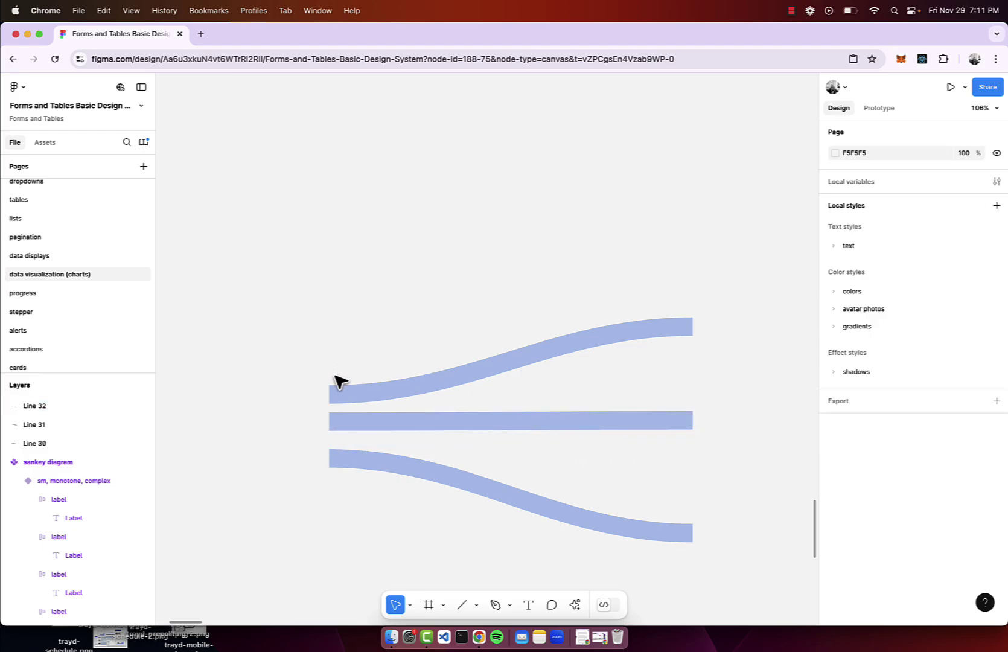
Step: Thicken the bottom downward flow's stroke weight to 90
scroll(361, 427, "down", 10)
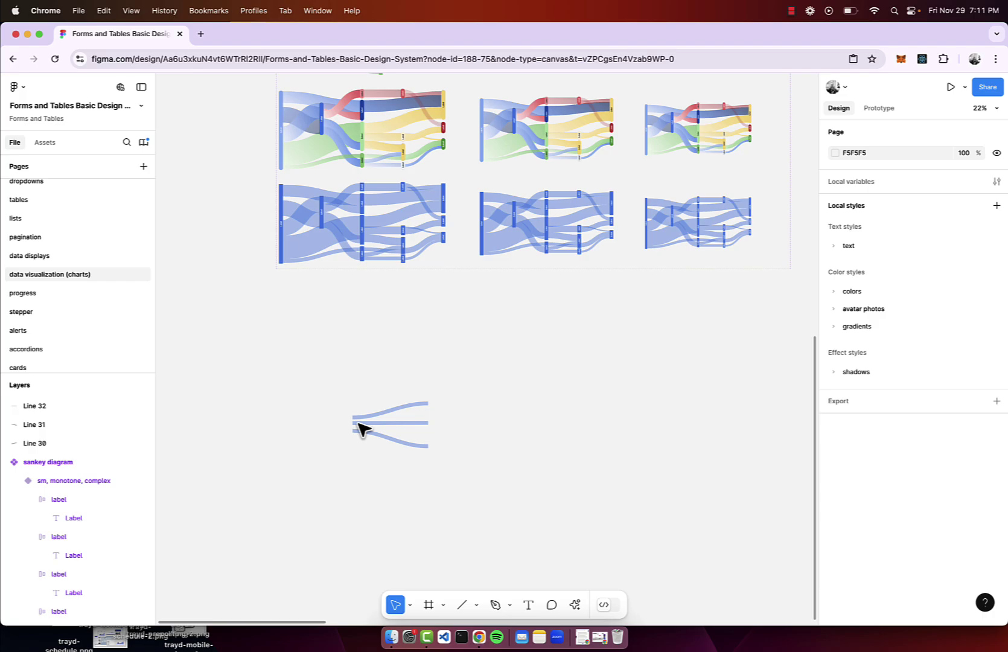
scroll(357, 168, "up", 5)
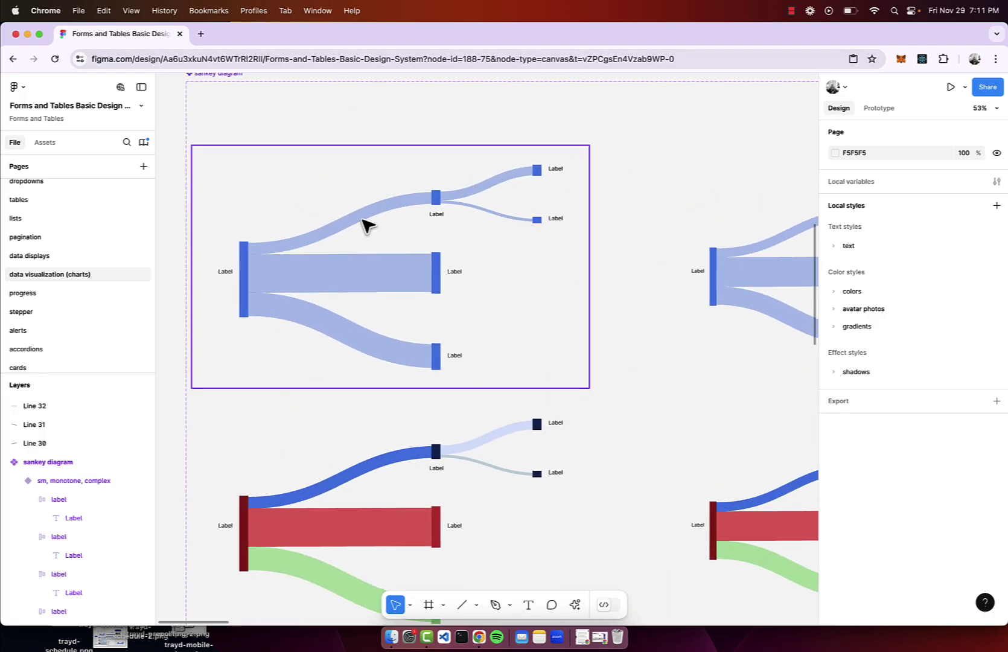
scroll(370, 304, "down", 5)
scroll(367, 302, "down", 10)
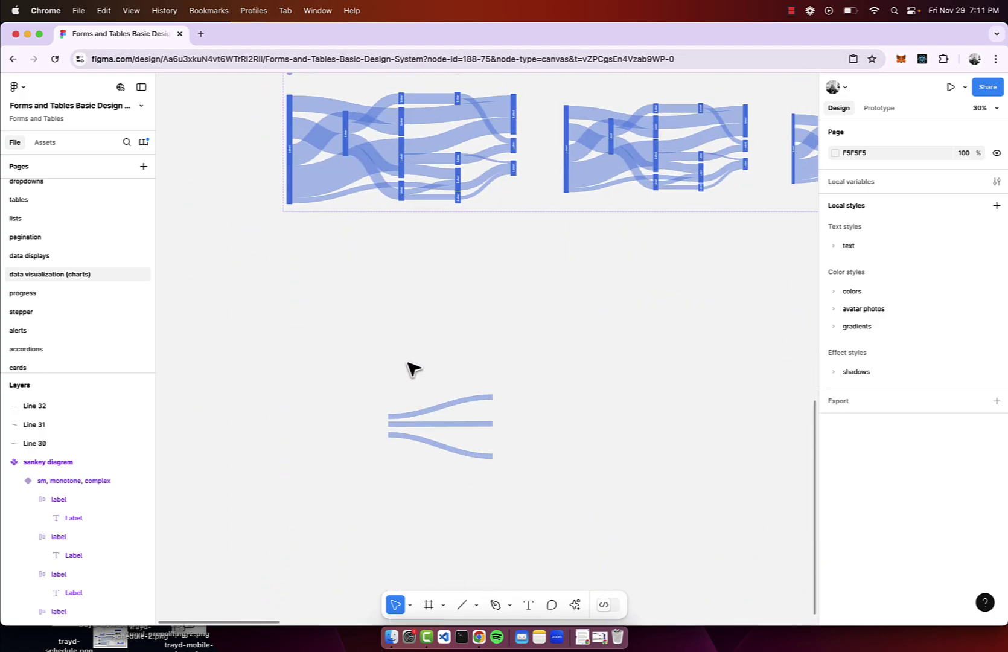
scroll(417, 398, "up", 6)
left_click(440, 292)
scroll(441, 310, "up", 3)
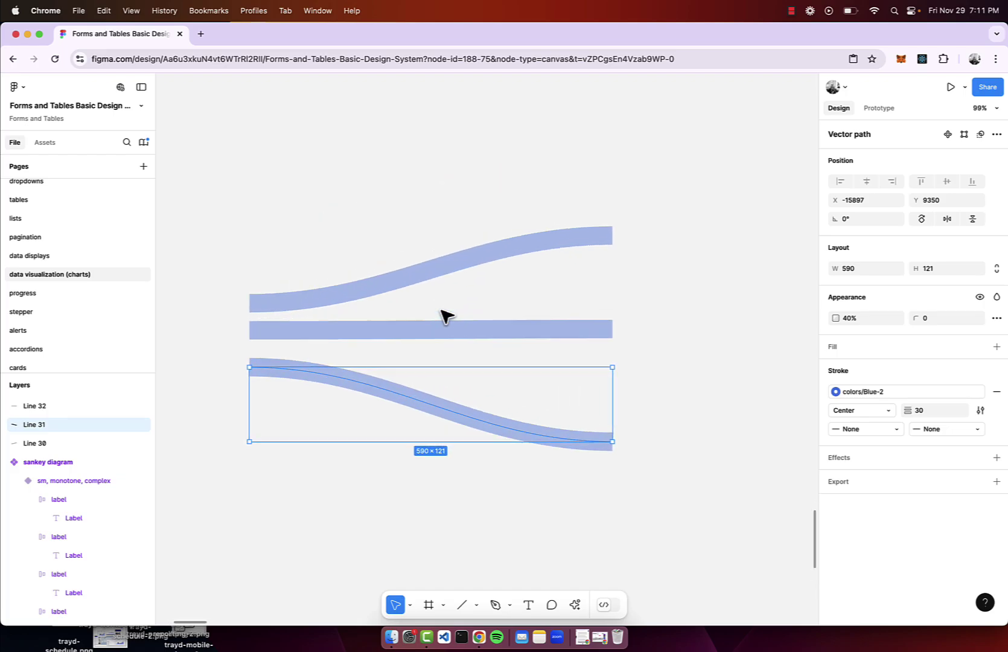
left_click(935, 417)
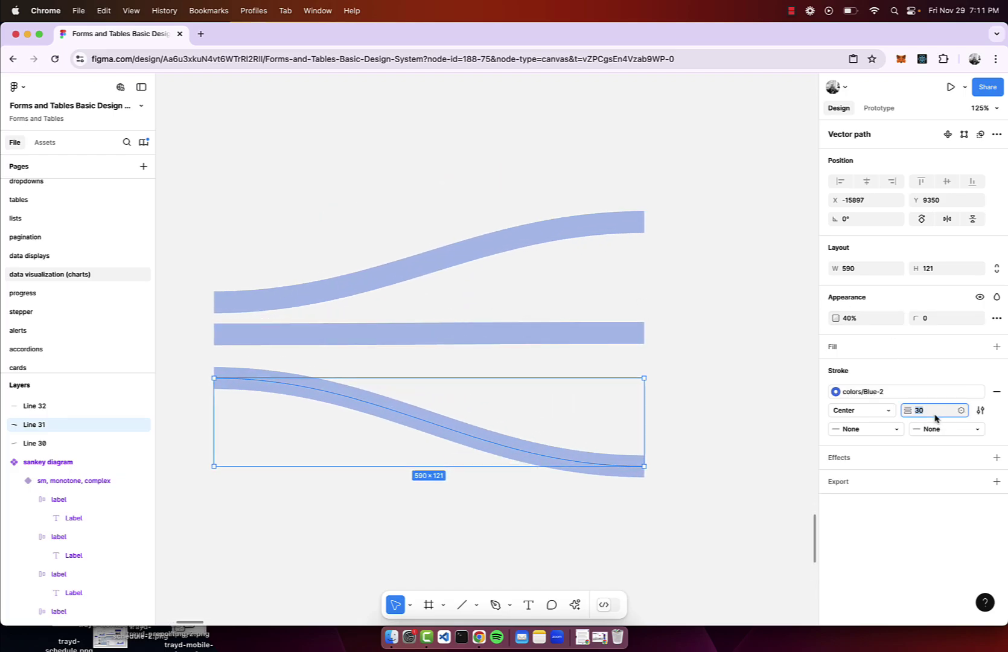
key("shift+Up")
key("shift+Up")
key("shift+Up")
key("shift+Up")
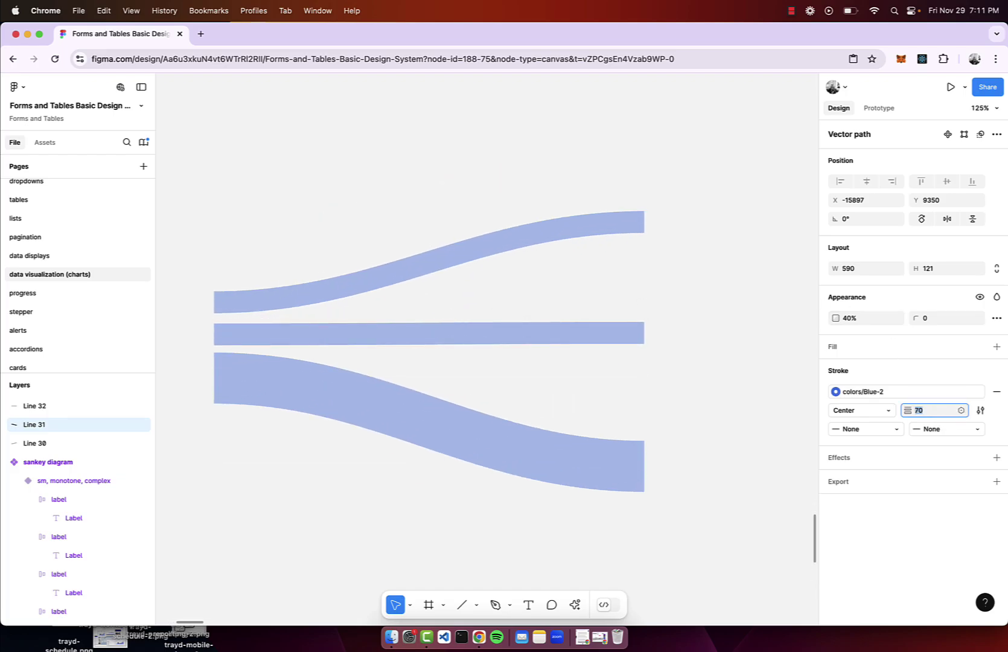
key("shift+Up")
key("shift+Up")
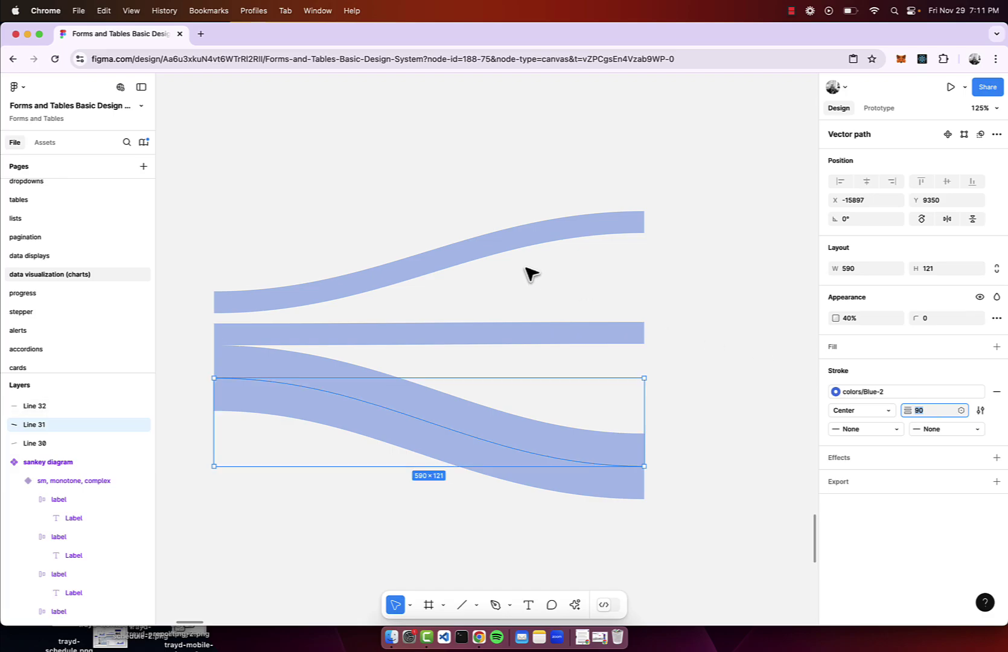
Step: Double the top rising flow's stroke weight to 60
left_click(511, 254)
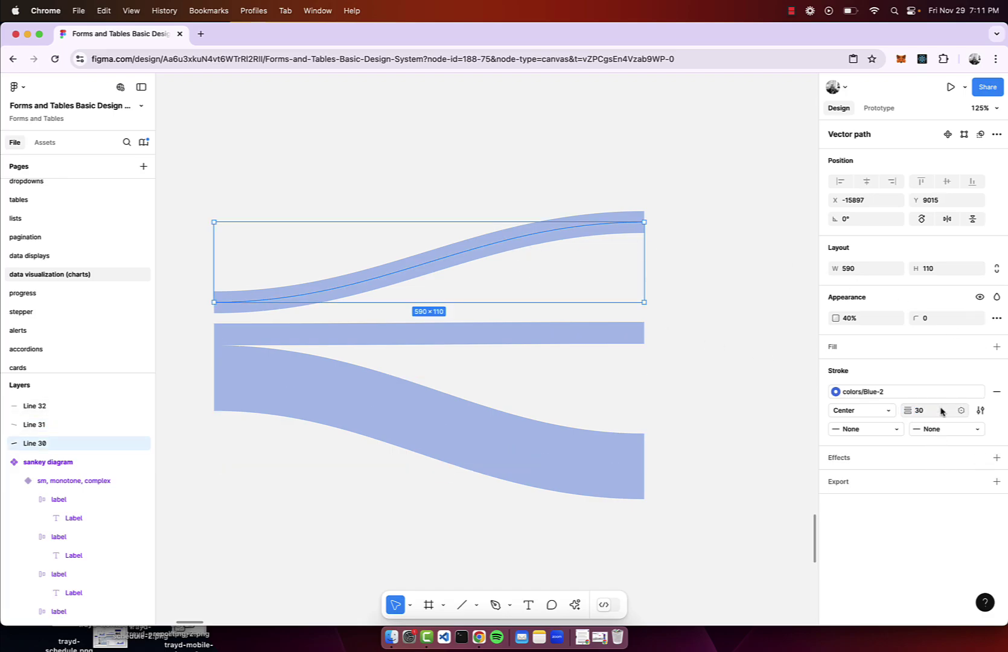
left_click(939, 410)
key("Return")
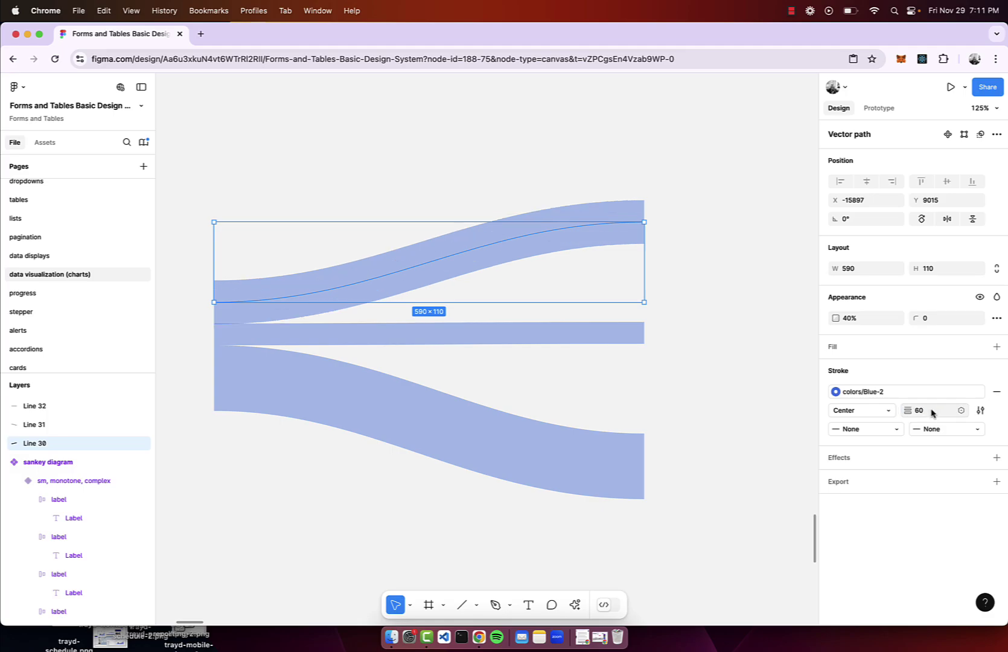
scroll(542, 386, "left", 3)
scroll(542, 387, "up", 1)
left_click(546, 388)
Step: Set the middle flow's stroke weight to 70
left_click(440, 356)
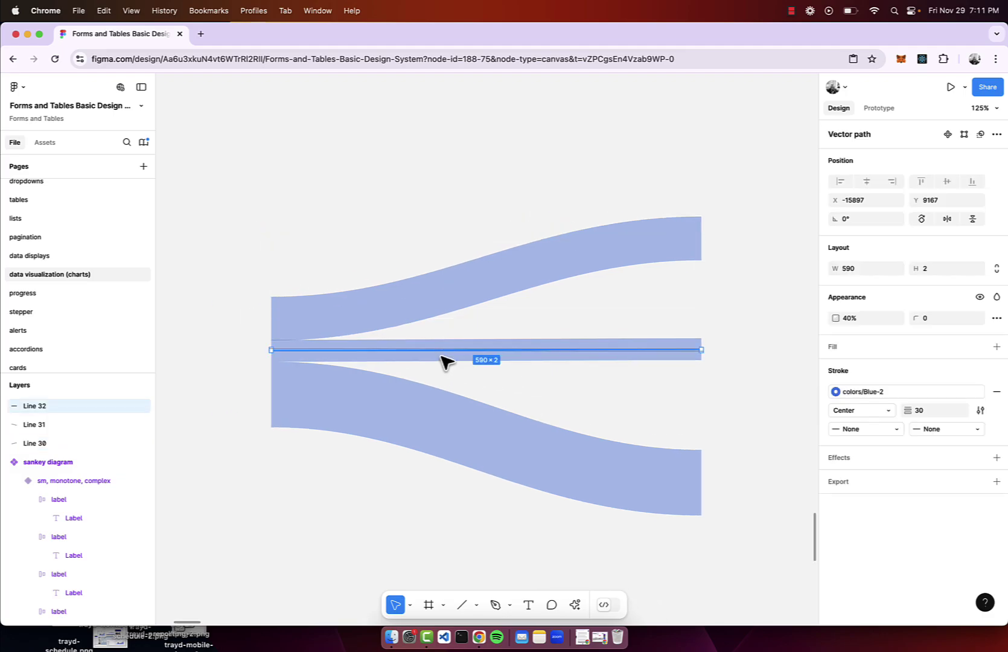
left_click(923, 412)
key("shift+Up")
key("shift+Up")
key("shift+Up")
key("shift+Up")
key("shift+Up")
key("shift+Up")
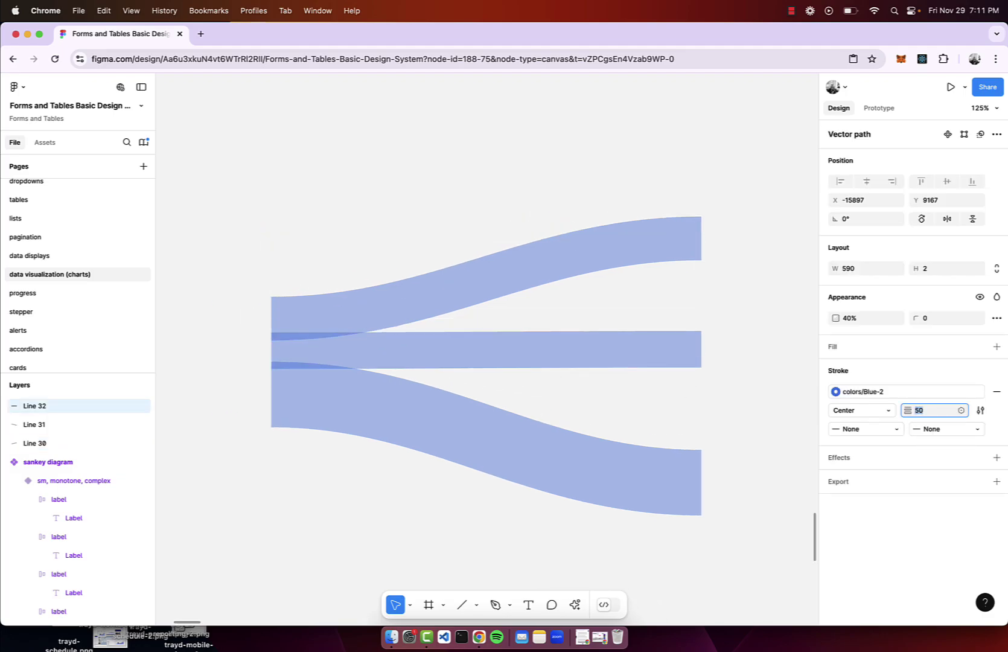
key("shift+Down")
key("shift+Down")
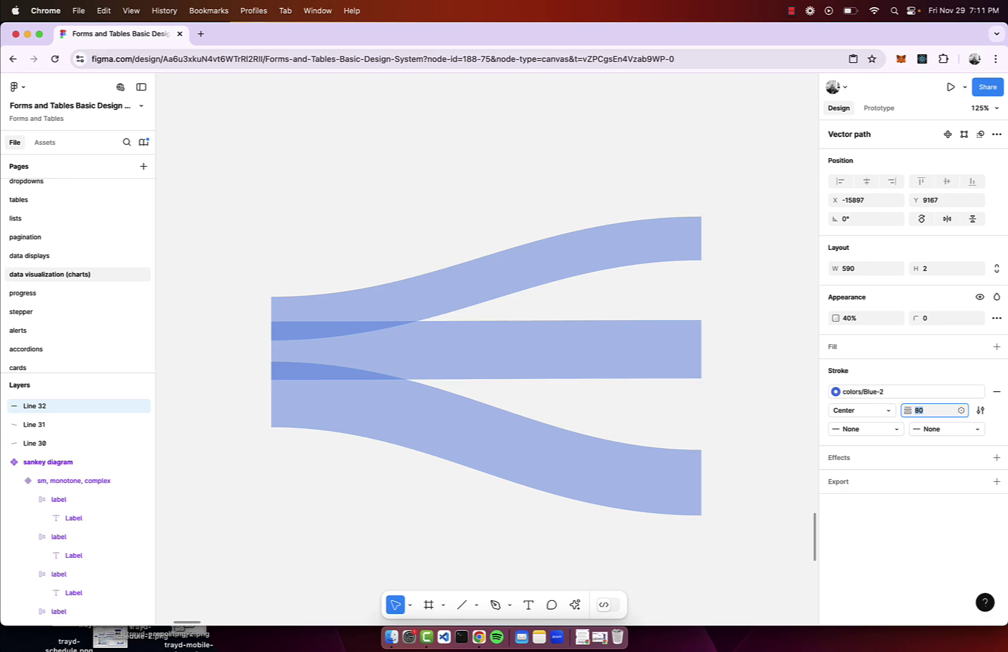
Step: Move the top flow slightly up and nudge the bottom flow down by 10
left_click(468, 173)
left_click_drag(423, 300, 423, 284)
scroll(312, 304, "up", 5)
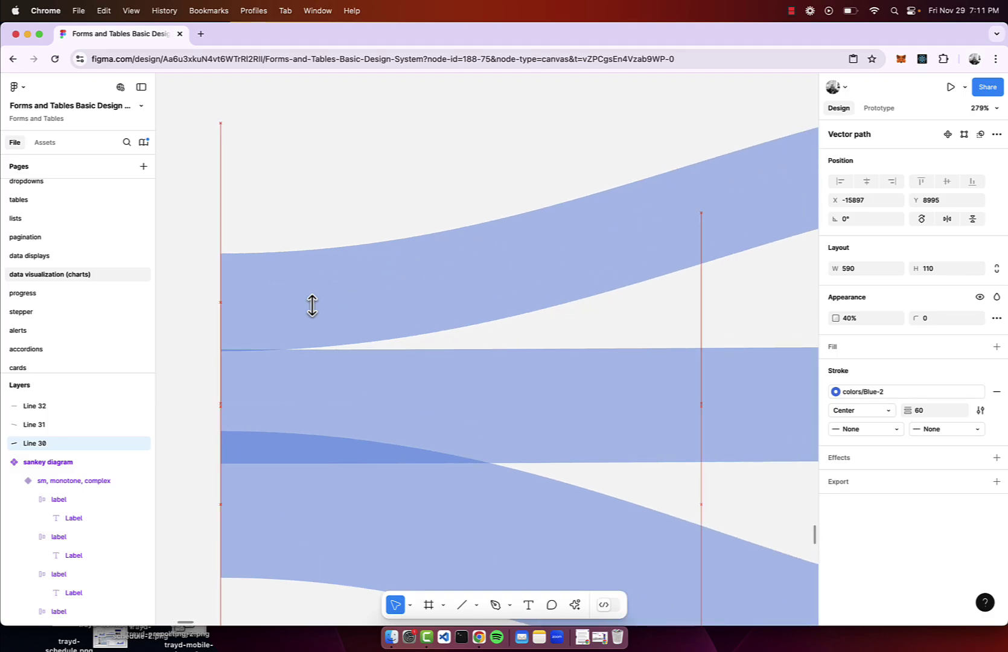
scroll(310, 315, "down", 4)
scroll(311, 315, "left", 2)
left_click(314, 327)
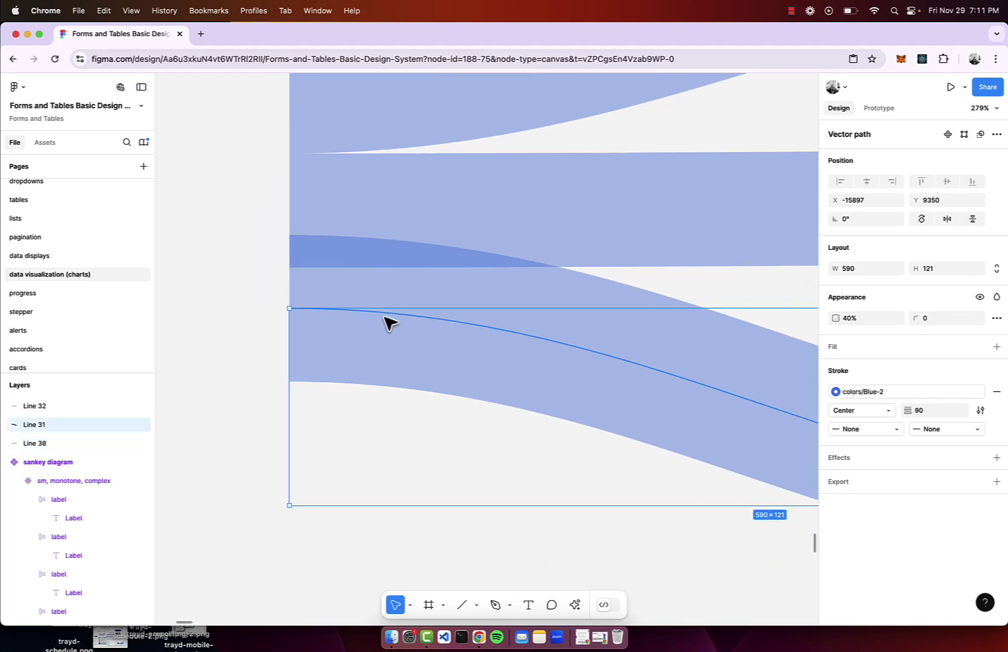
key("shift+Down")
scroll(386, 322, "down", 8)
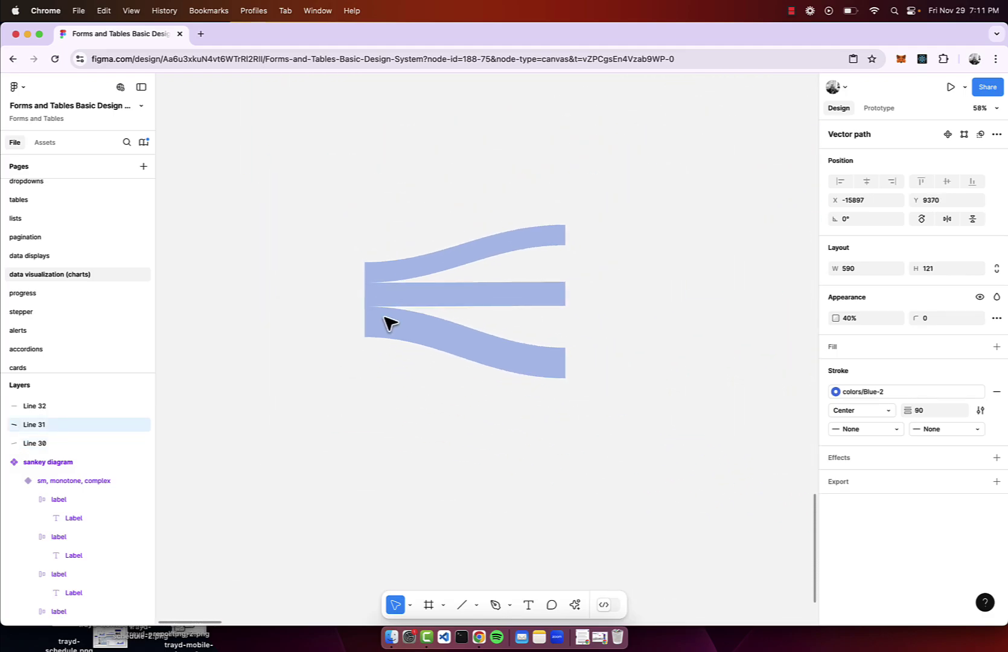
Step: Duplicate the top flow past its right end to start an upward branch
scroll(411, 295, "up", 4)
scroll(394, 450, "down", 3)
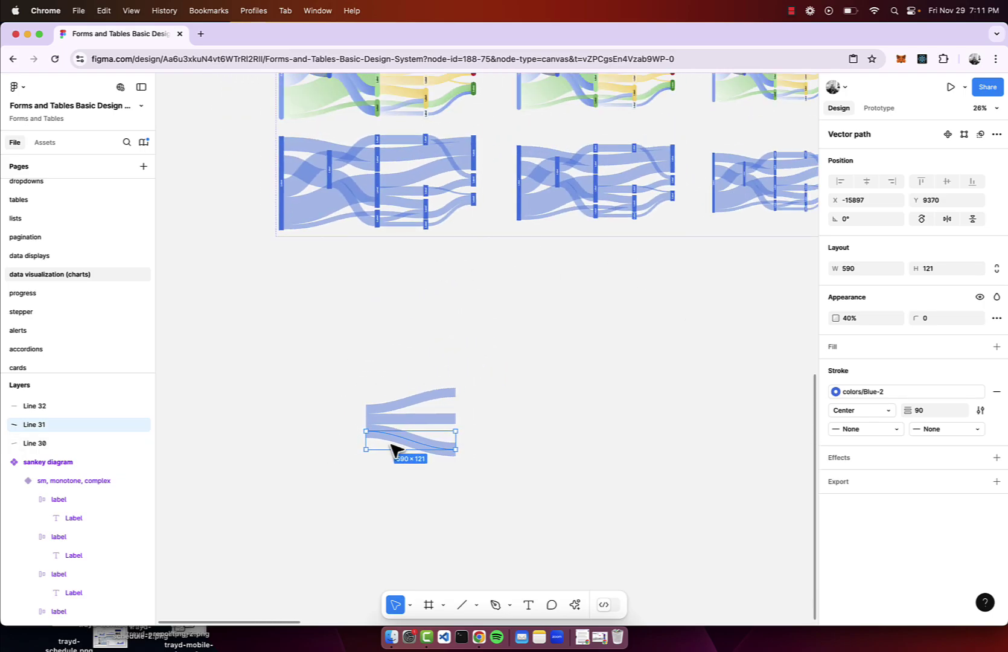
scroll(394, 450, "up", 3)
scroll(394, 450, "up", 3)
scroll(394, 451, "down", 5)
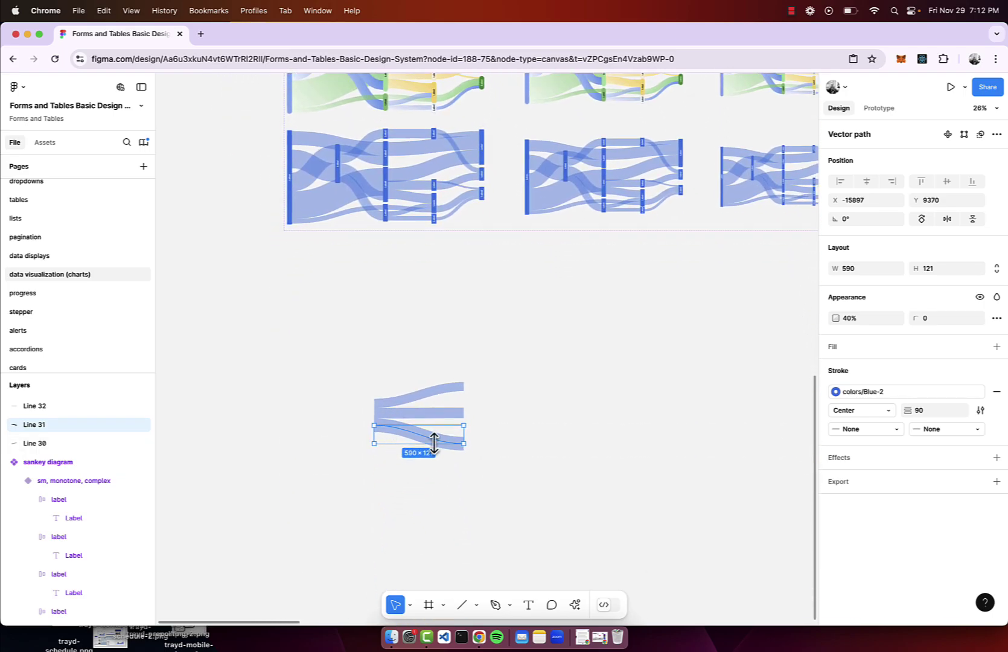
scroll(434, 440, "up", 5)
left_click(573, 318)
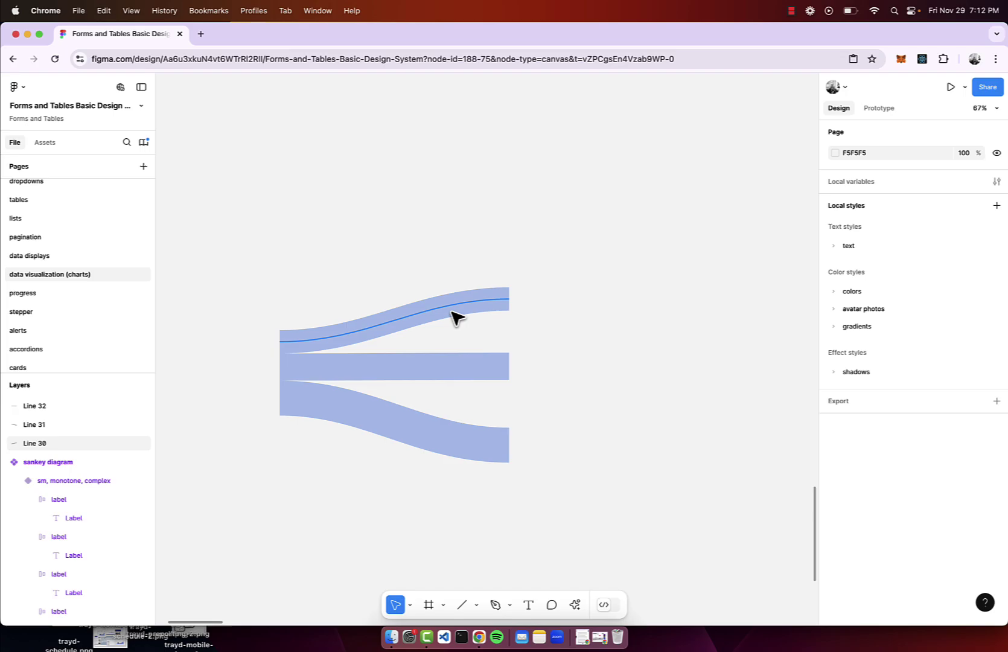
left_click(457, 317)
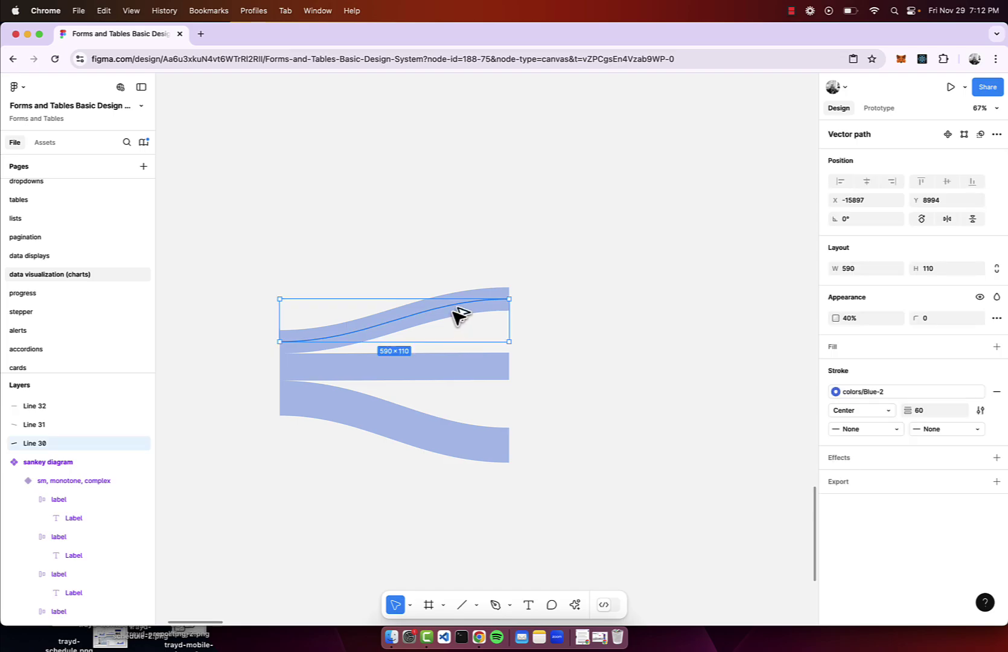
left_click_drag(459, 313, 689, 262, "alt")
Step: Duplicate the branch flow downward and flip the copy so it curves downward
scroll(444, 287, "up", 5)
scroll(529, 261, "right", 3)
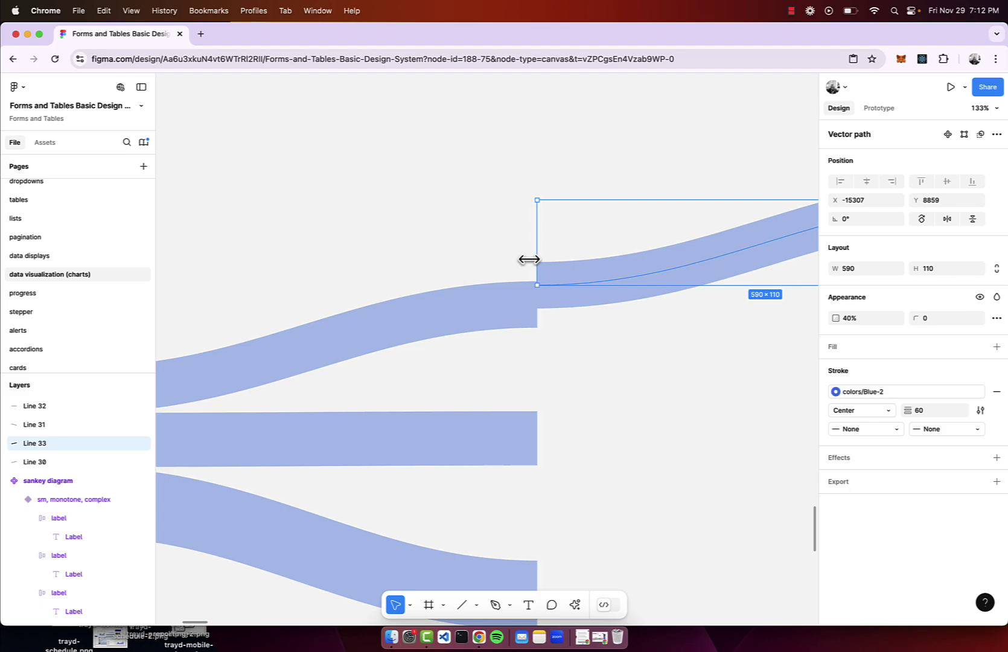
left_click(435, 315)
scroll(435, 315, "down", 4)
left_click(533, 289)
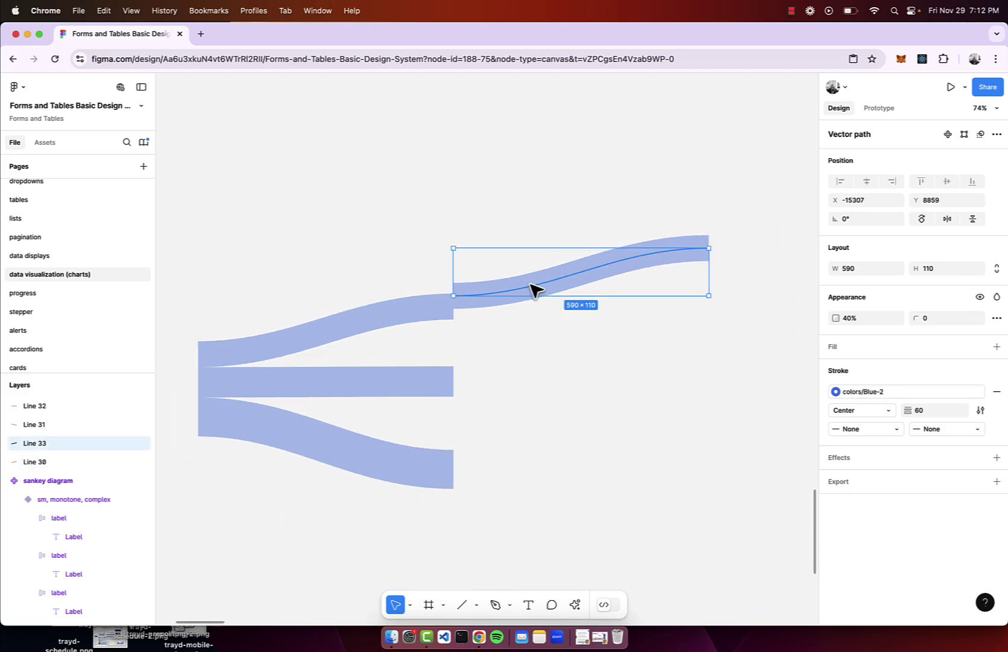
left_click_drag(533, 289, 534, 324, "alt")
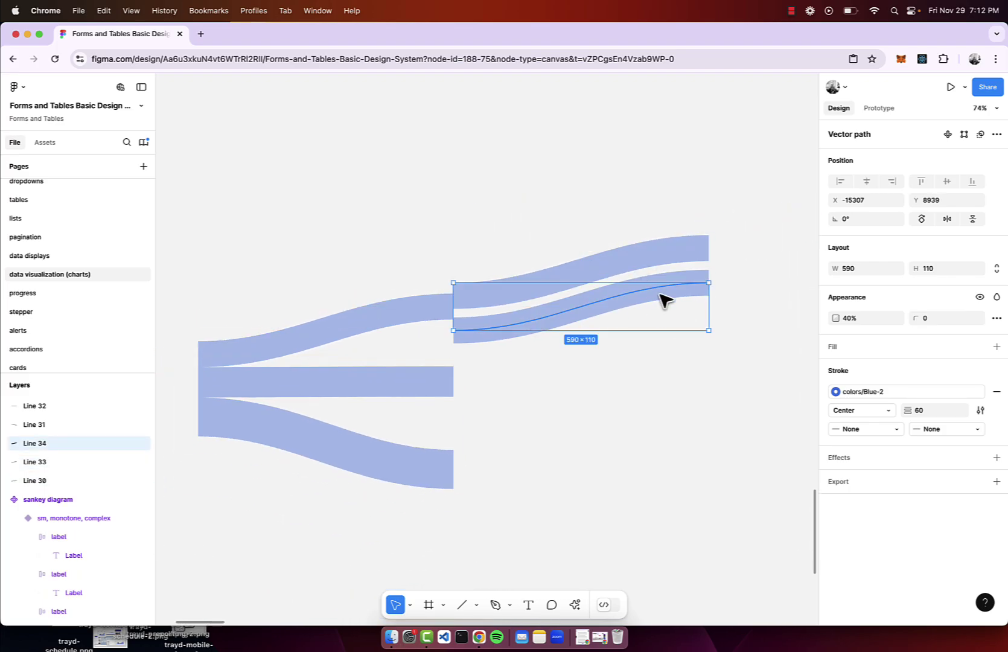
left_click_drag(660, 282, 650, 371)
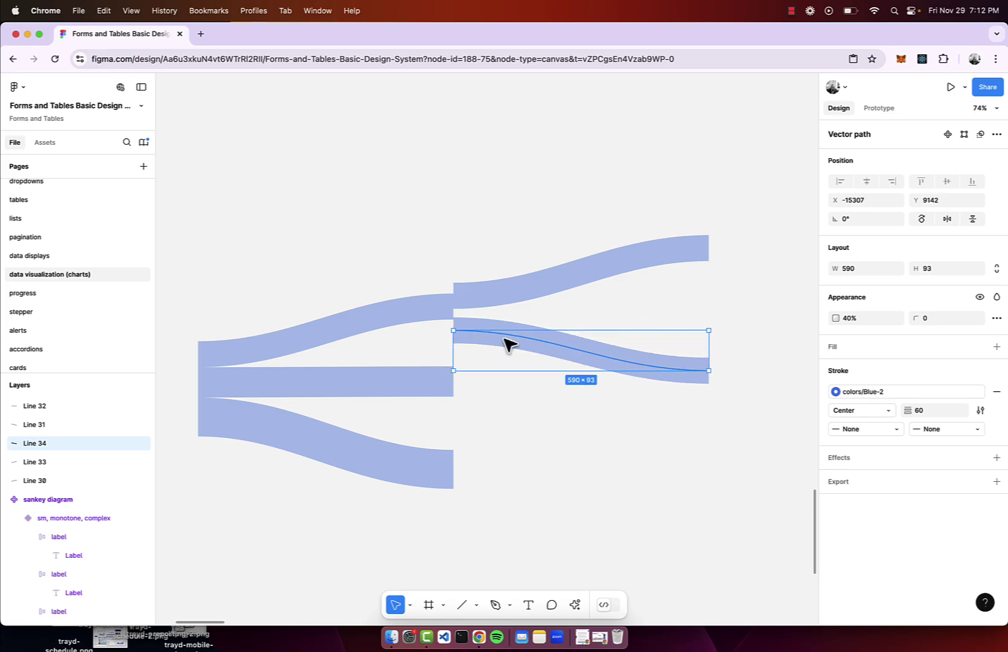
Step: Set both branch flows to a stroke weight of 30
left_click(531, 299)
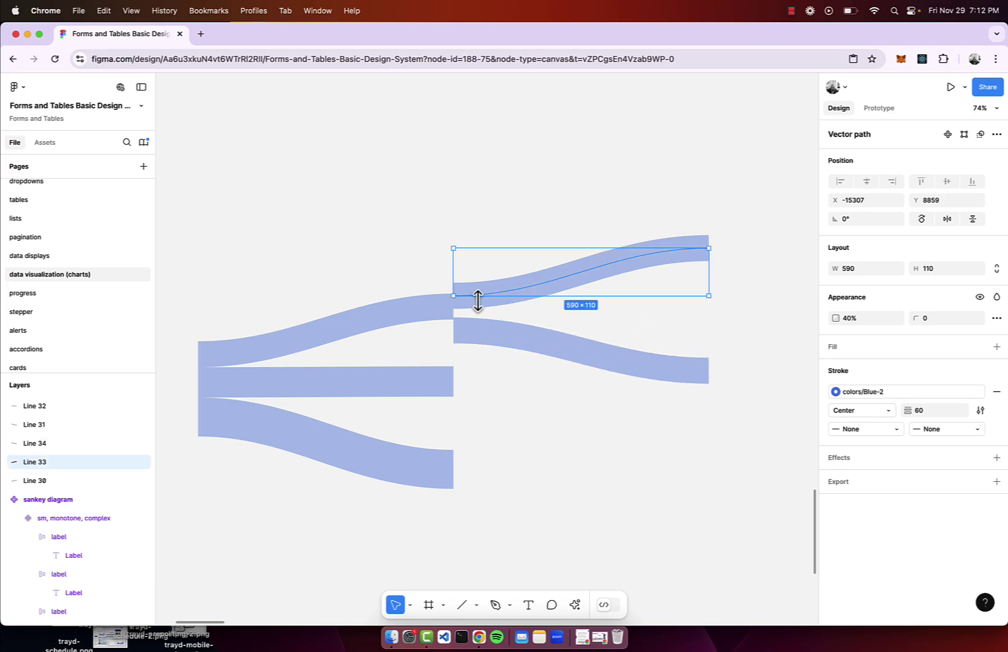
scroll(477, 300, "up", 5)
left_click(398, 313)
left_click(525, 261)
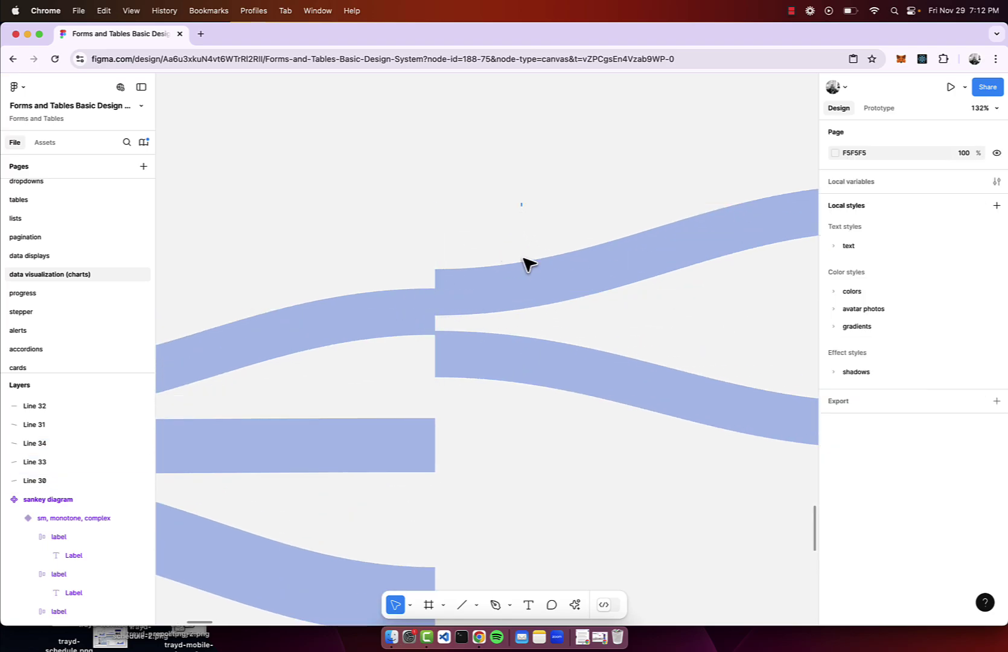
left_click_drag(521, 204, 549, 454)
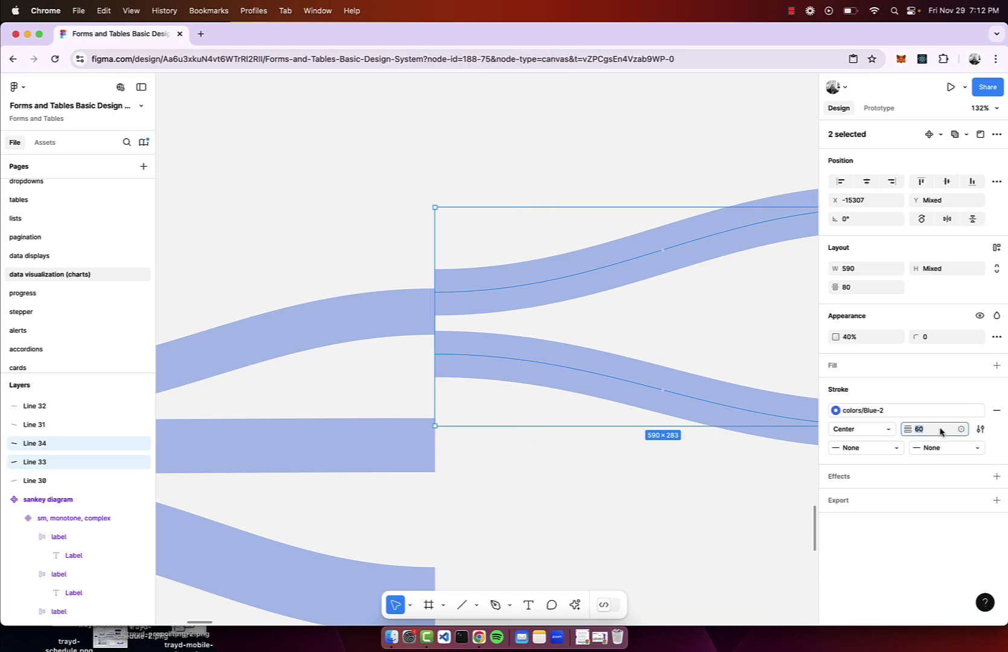
key("BackSpace")
key("BackSpace")
type("30")
key("Return")
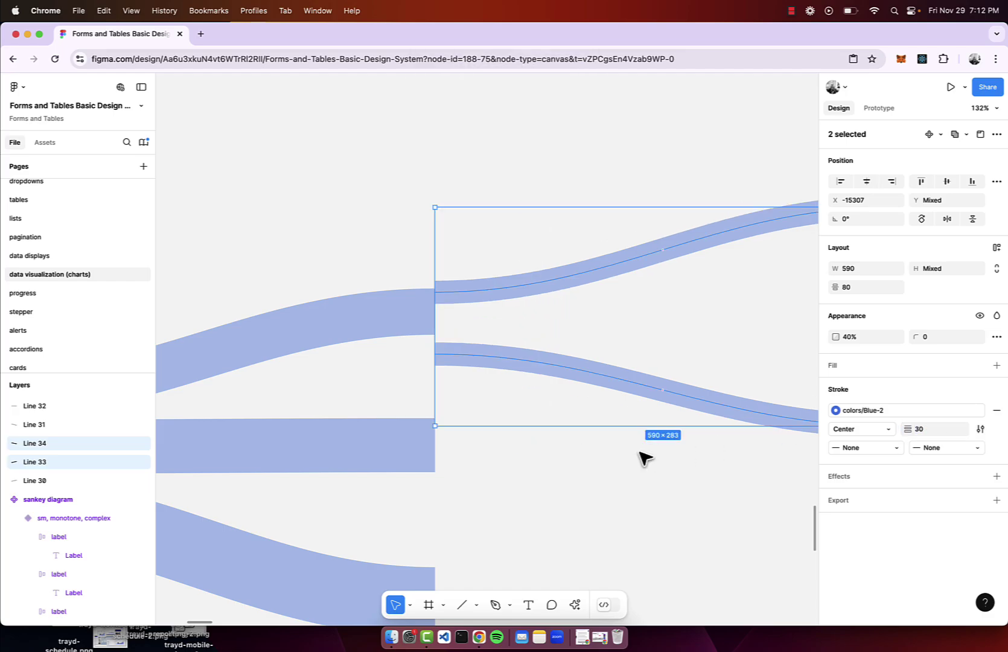
Step: Move the downward branch up toward the split point
left_click(543, 452)
left_click(574, 379)
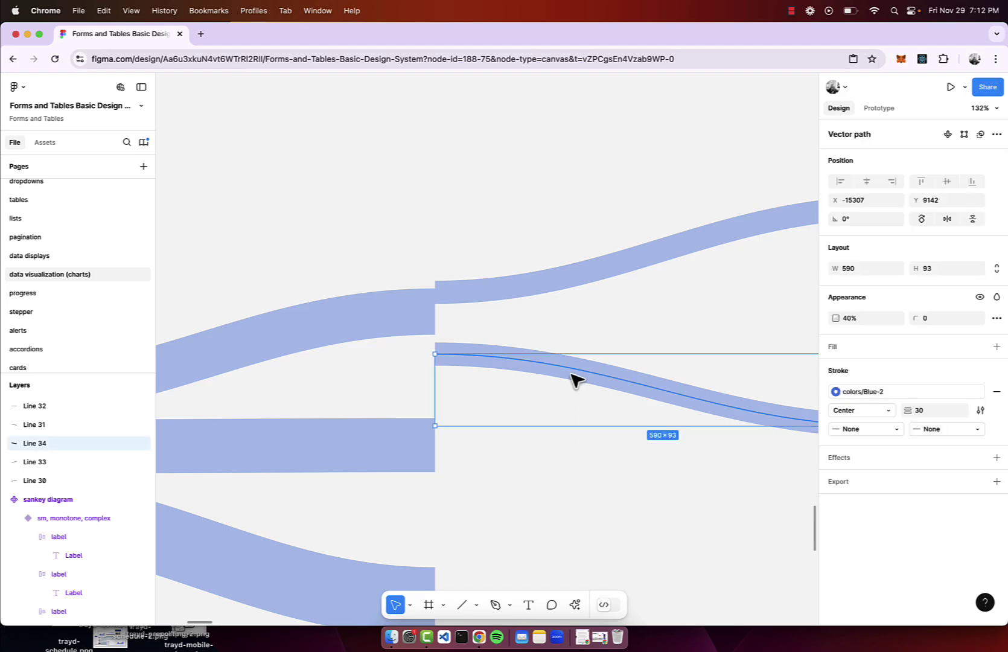
left_click_drag(574, 370, 575, 351)
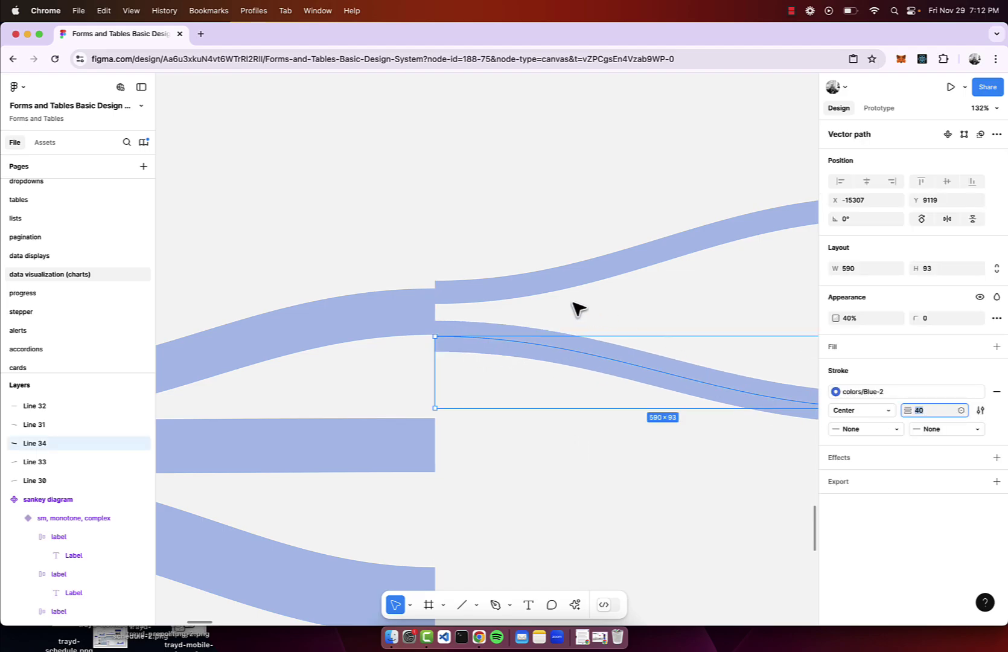
left_click(547, 289)
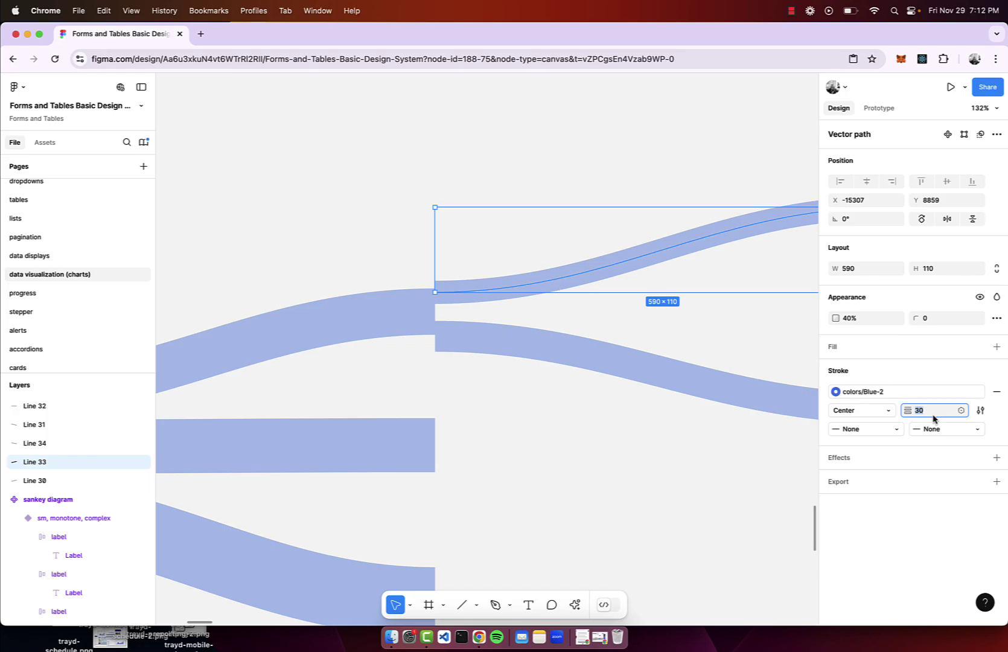
left_click(506, 220)
scroll(507, 220, "down", 5)
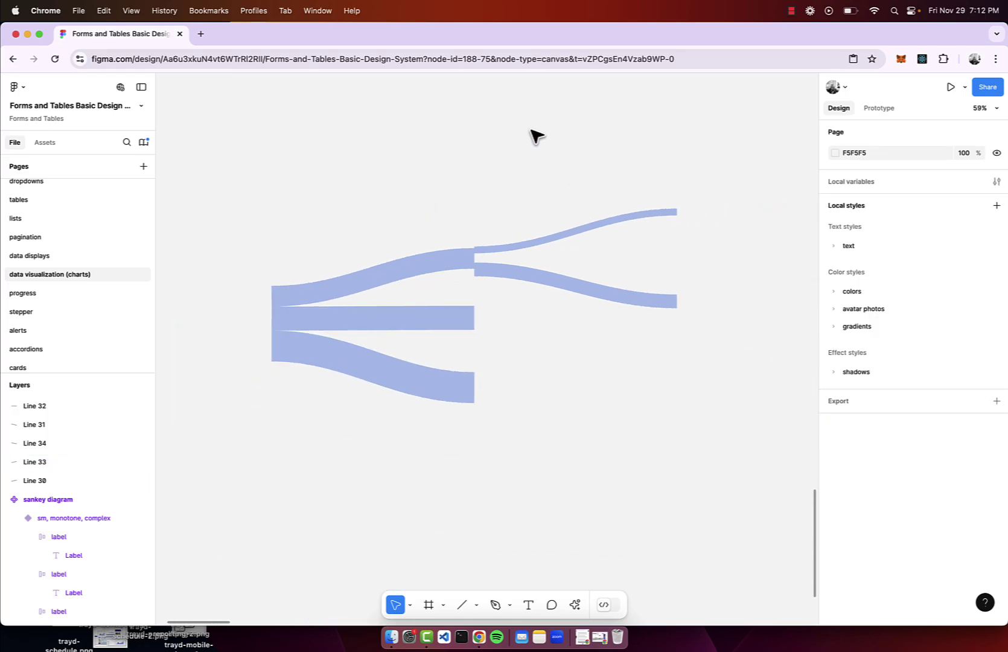
Step: Nudge the downward branch flow slightly higher
scroll(595, 148, "up", 4)
left_click(461, 367)
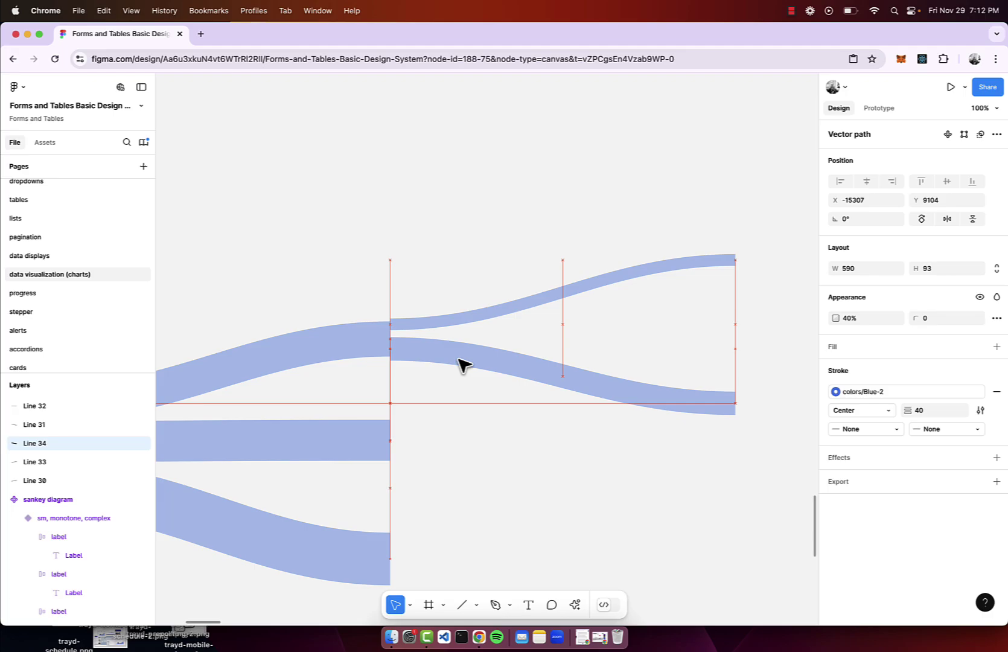
left_click_drag(461, 365, 466, 361)
scroll(461, 353, "left", 4)
scroll(517, 344, "down", 3)
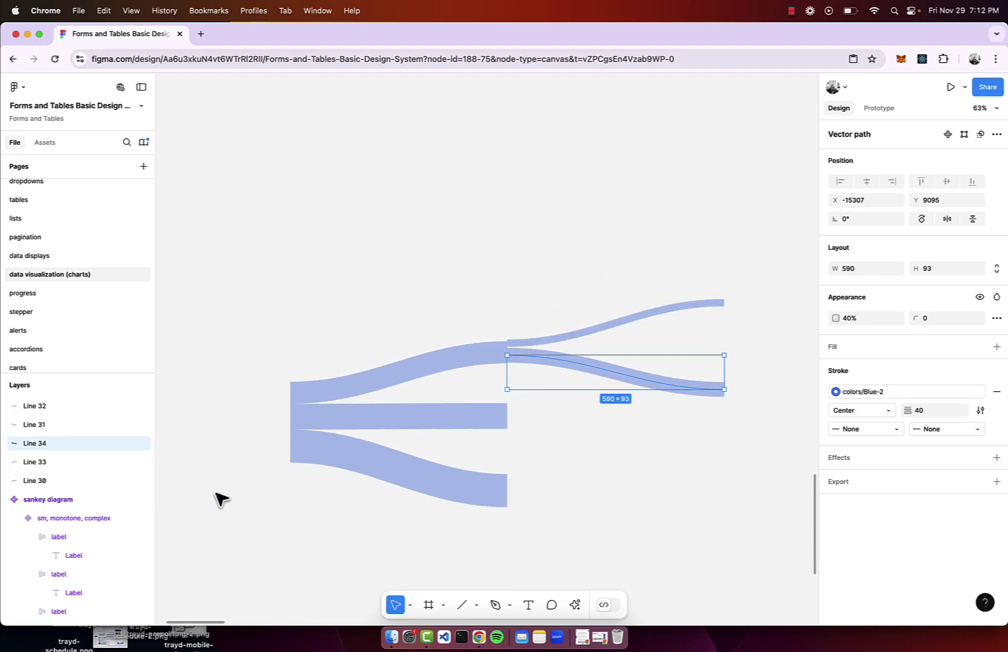
left_click(347, 395)
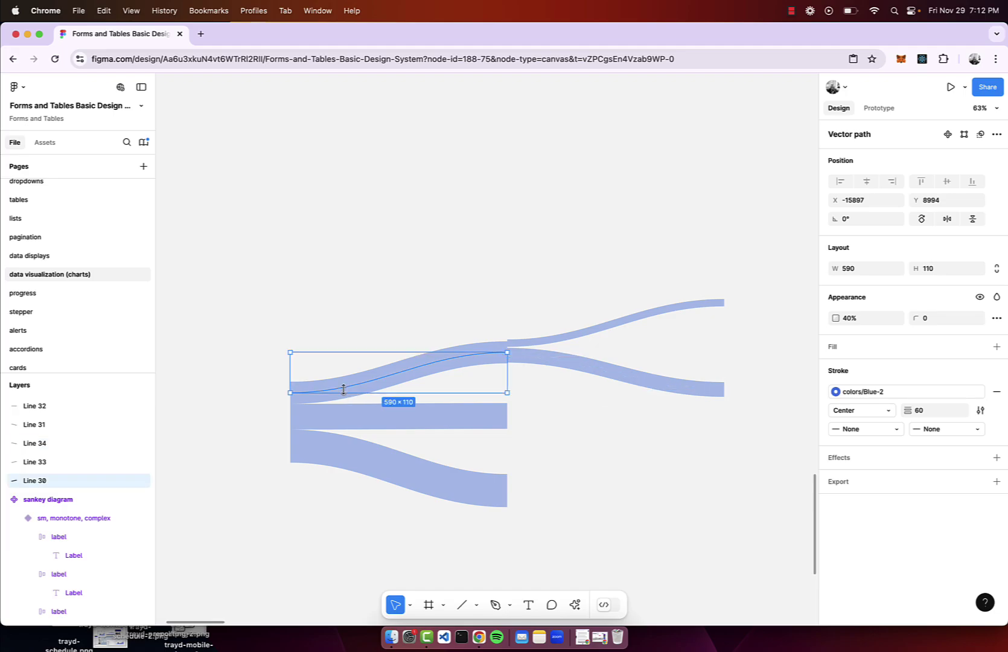
left_click(571, 366)
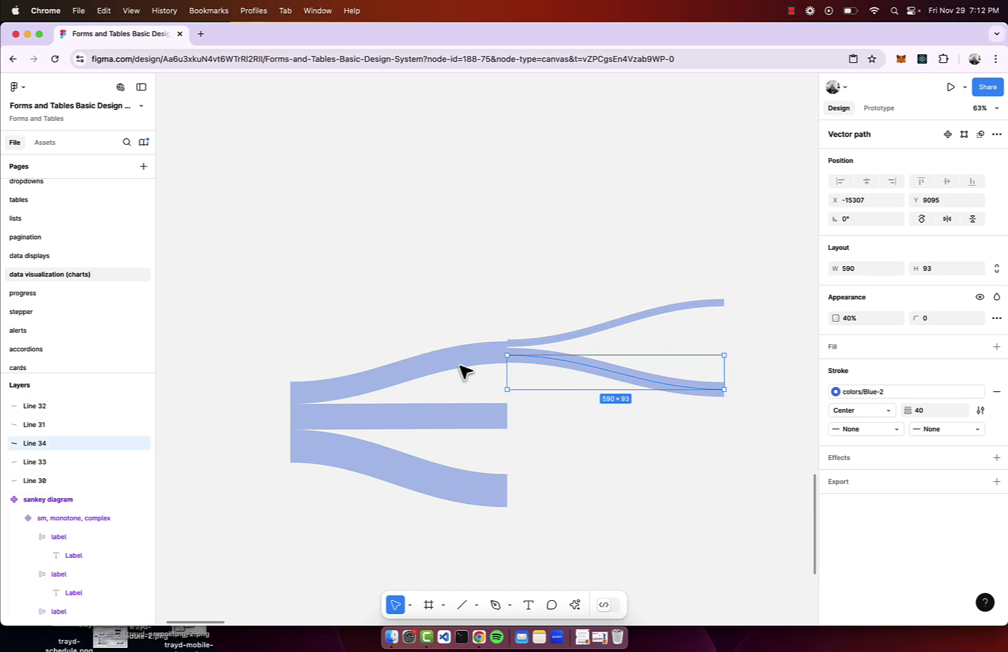
Step: Shift the upward branch flow down slightly
scroll(558, 401, "up", 3)
scroll(558, 401, "down", 6)
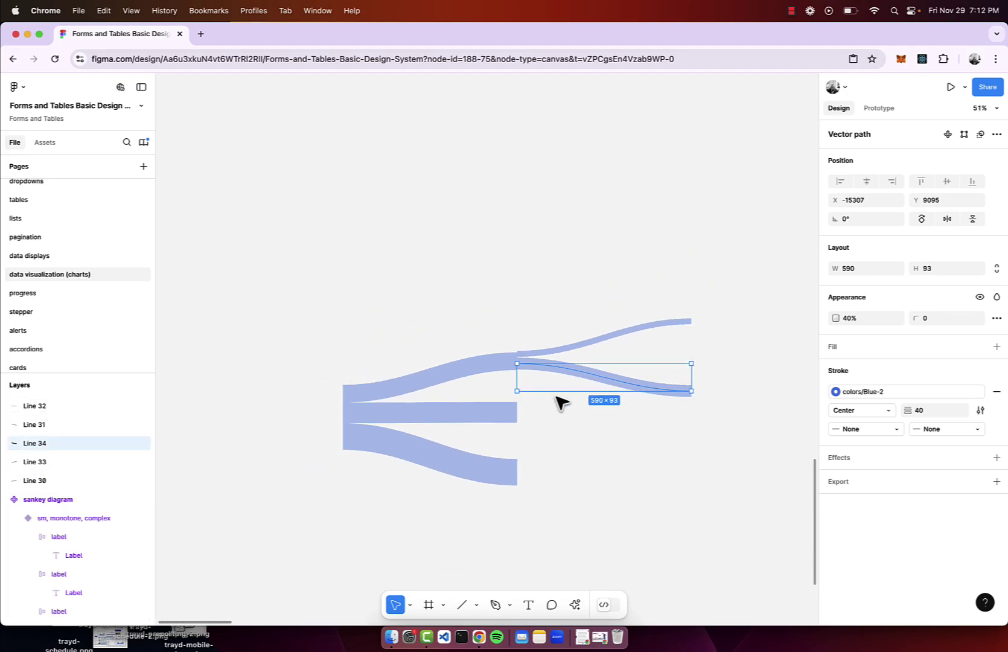
scroll(555, 401, "up", 5)
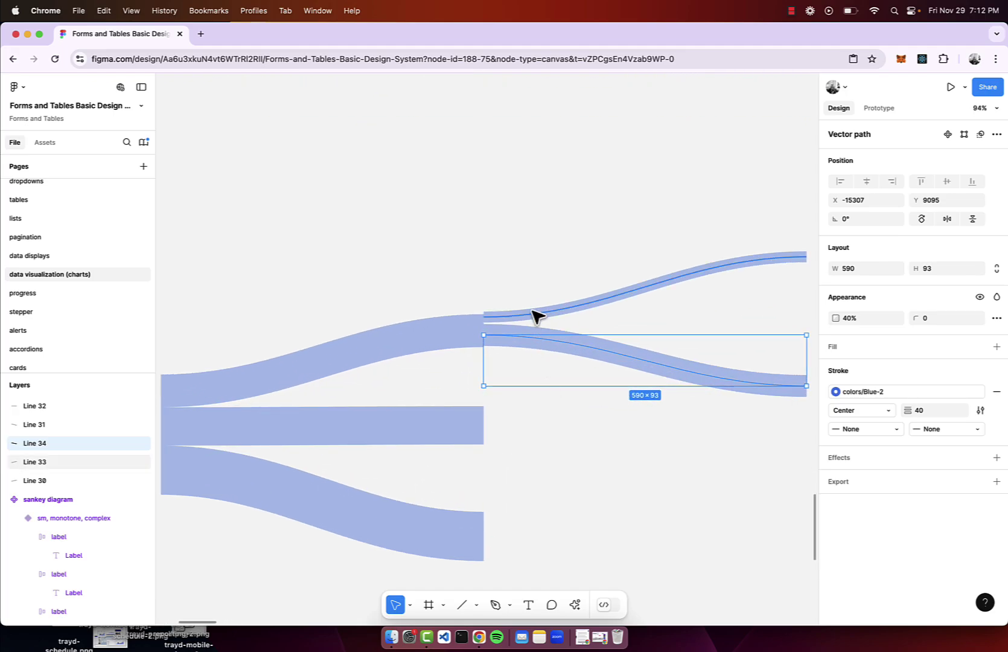
scroll(536, 318, "up", 5)
left_click(508, 319)
left_click_drag(509, 320, 514, 355)
left_click(514, 359)
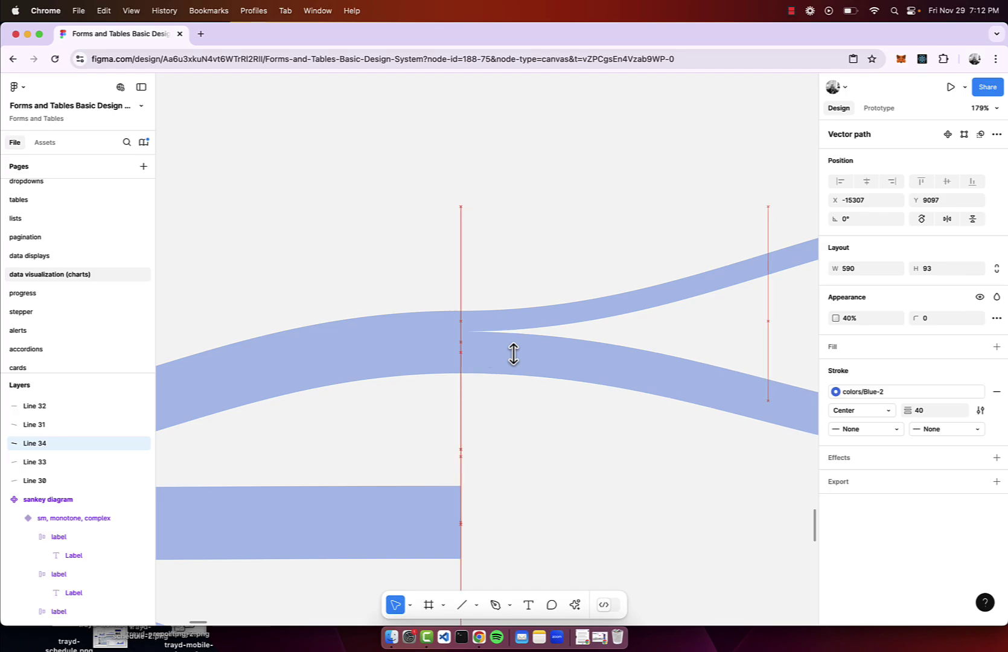
scroll(513, 354, "down", 10)
Step: Shorten both branch flows together to 225 wide
left_click_drag(726, 245, 691, 328)
left_click(686, 322)
left_click_drag(702, 220, 622, 428)
left_click_drag(668, 315, 576, 315)
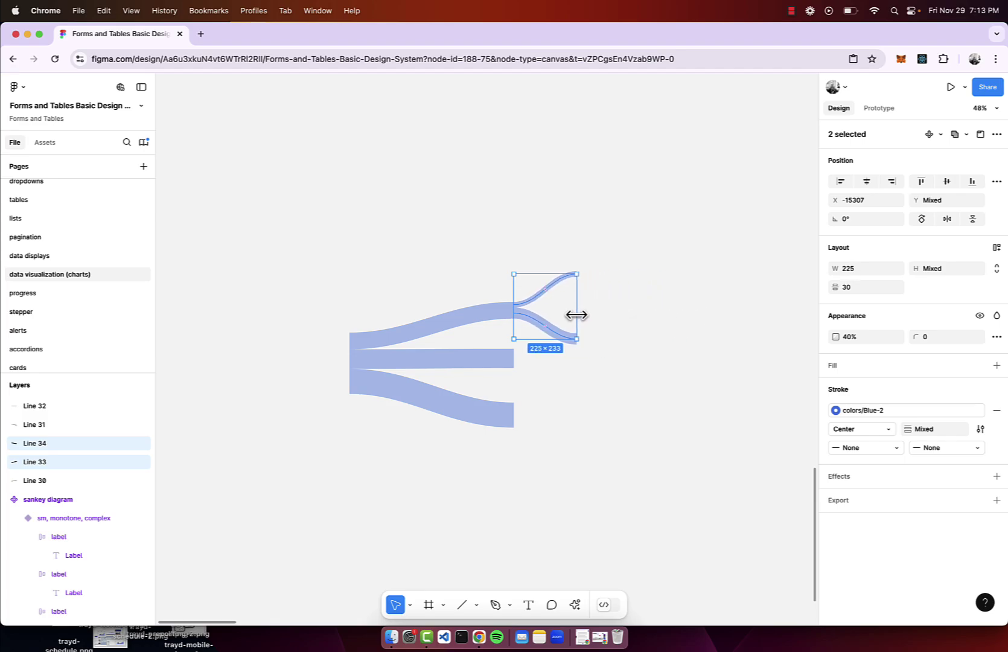
left_click(614, 283)
Step: Flatten the upper and lower branch curves into gentle 43-high arcs
scroll(614, 282, "up", 5)
left_click(463, 289)
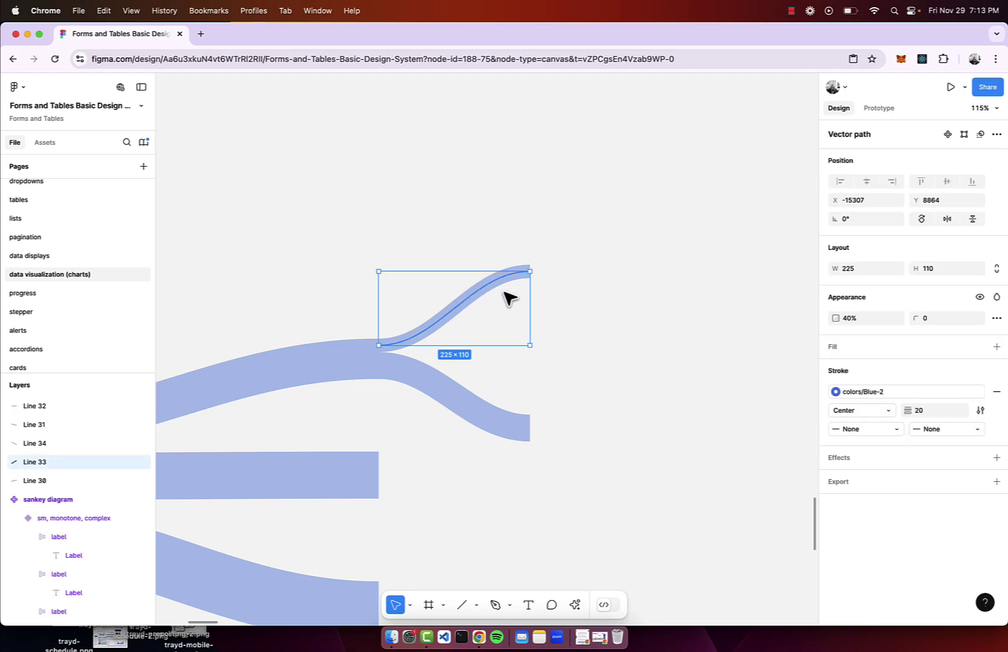
left_click_drag(507, 275, 506, 317)
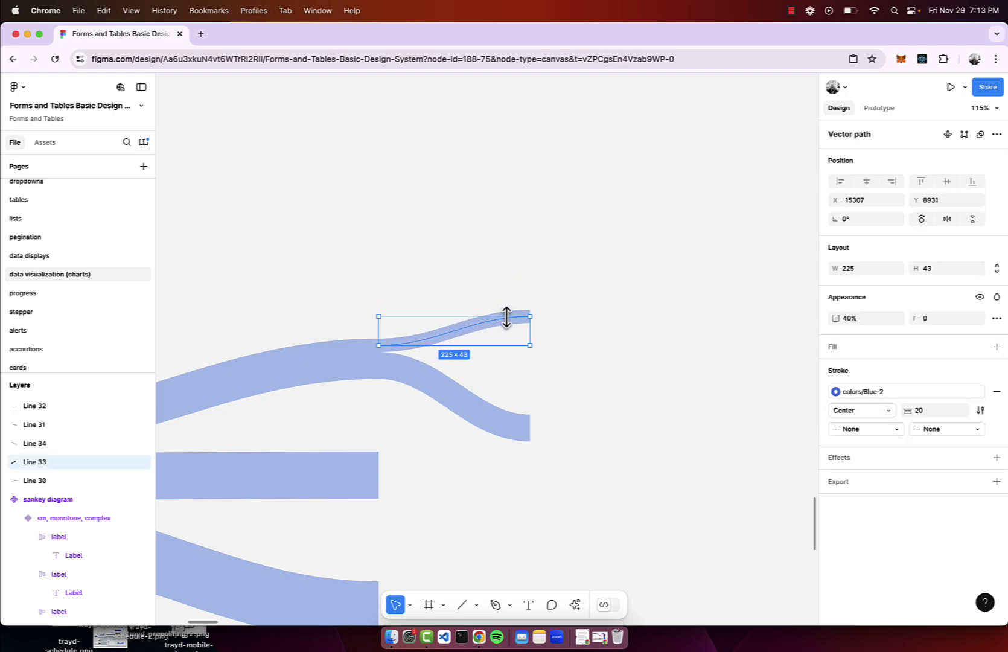
left_click(497, 455)
left_click(503, 430)
left_click_drag(504, 430, 504, 392)
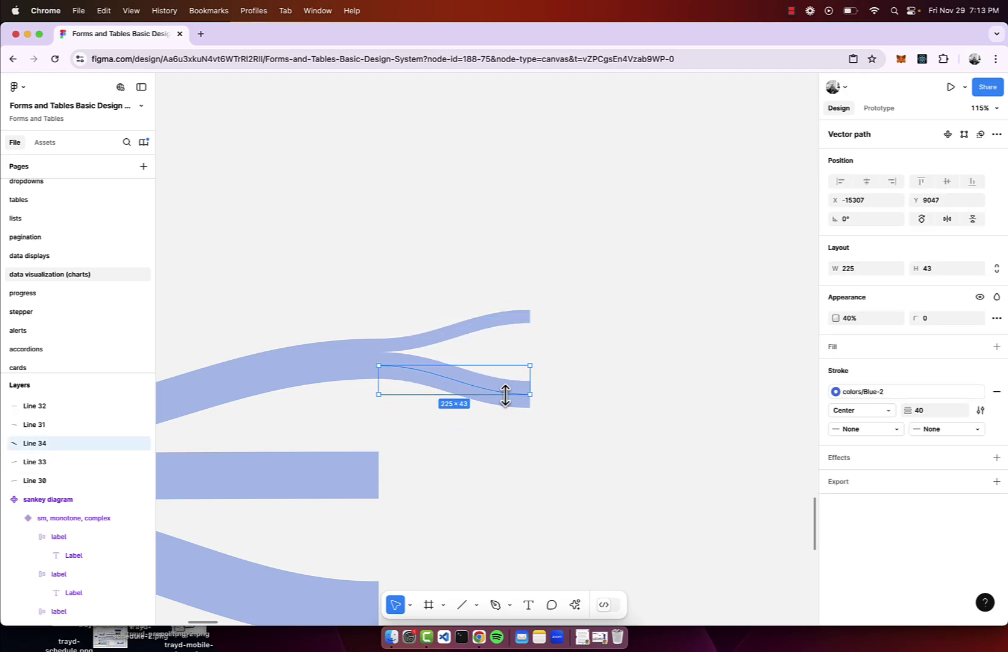
left_click(531, 450)
scroll(506, 349, "down", 3)
Step: Draw a 36×242 rectangle at the flows' left end and fill it with colors/Blue-2
scroll(340, 344, "left", 3)
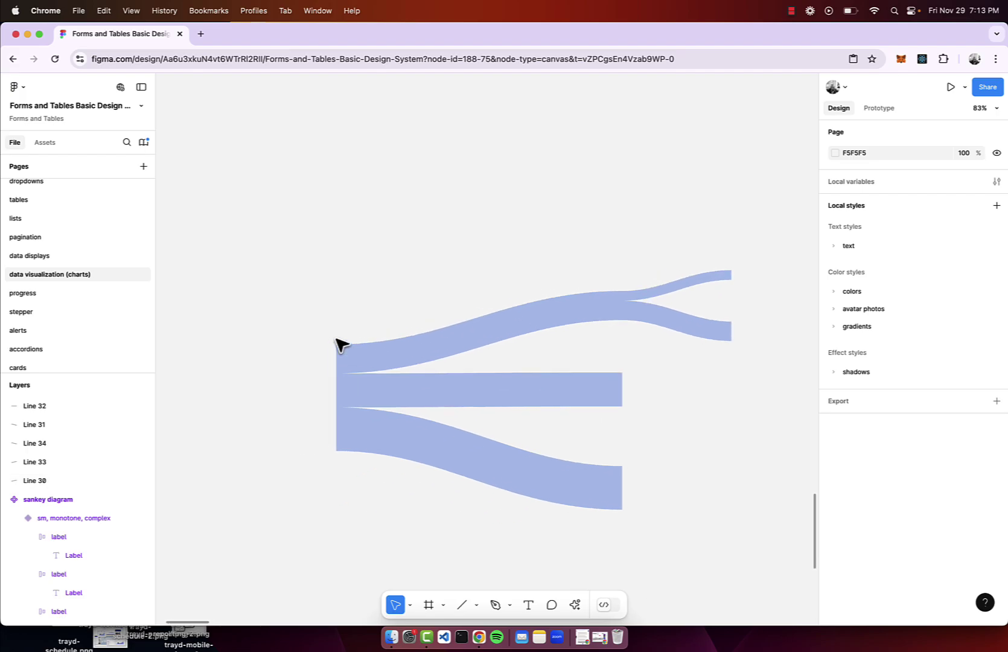
key("r")
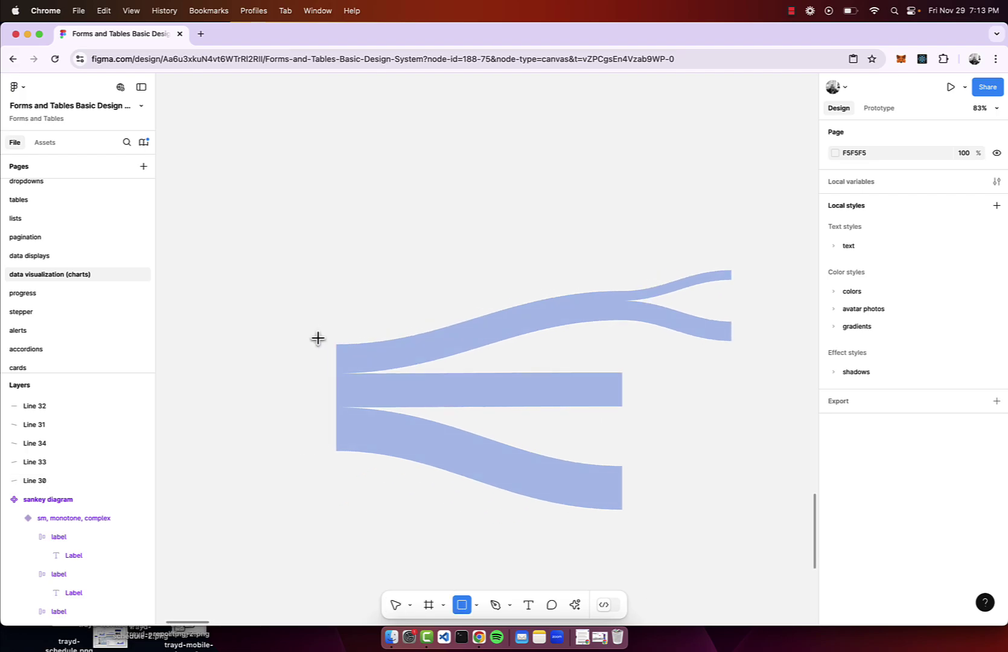
left_click_drag(319, 338, 336, 454)
scroll(336, 454, "up", 2)
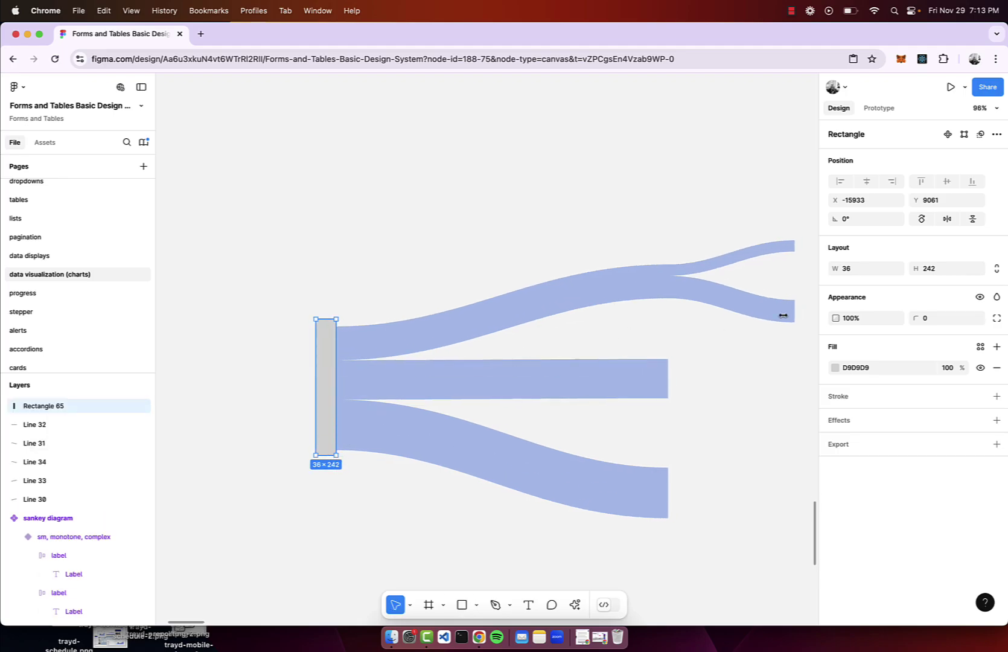
left_click(979, 347)
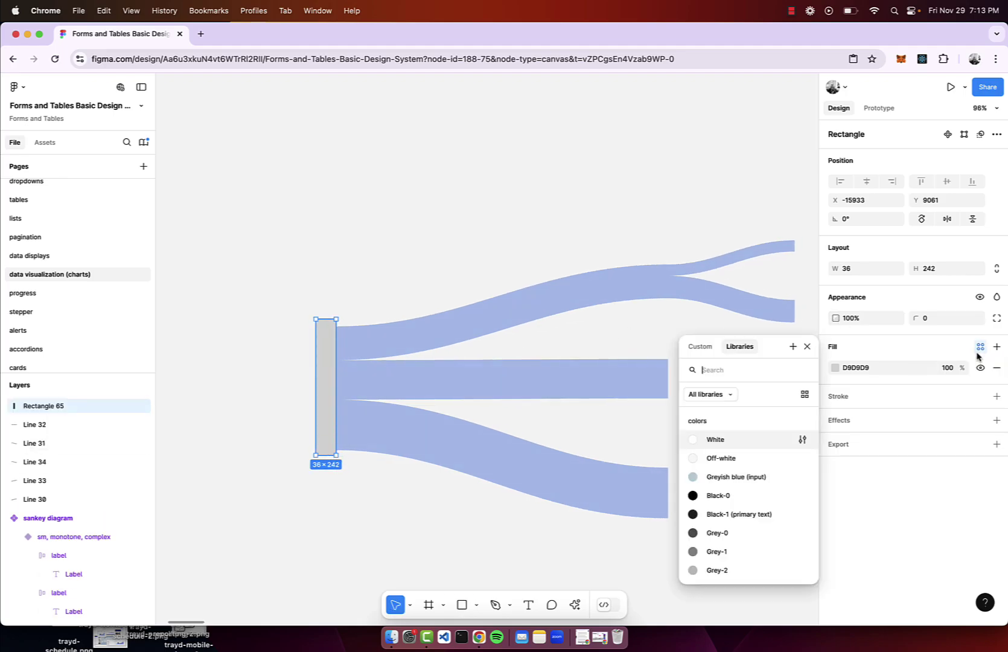
scroll(736, 519, "down", 3)
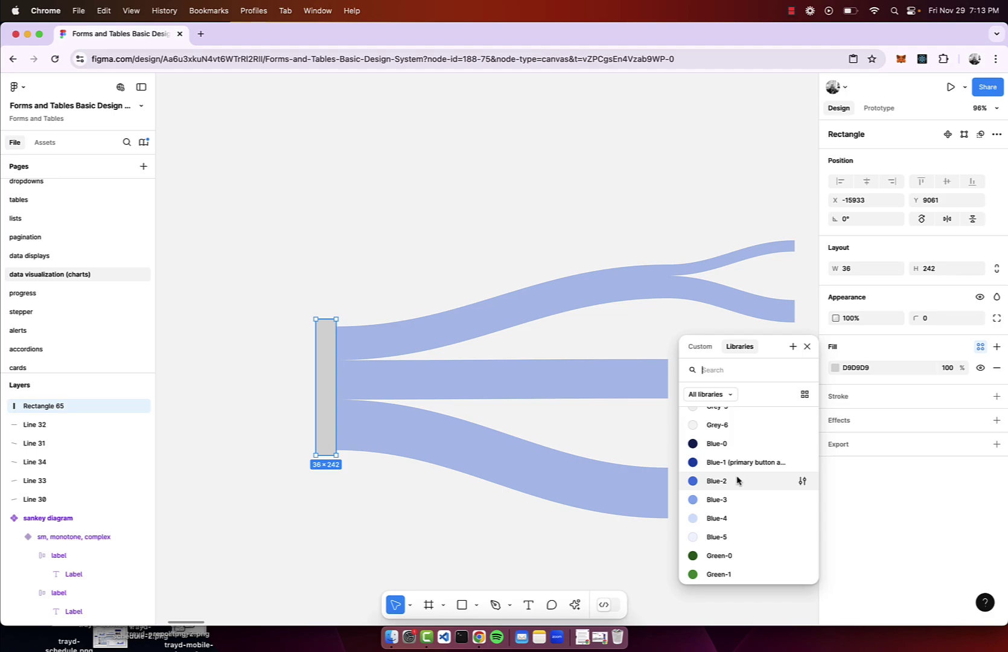
left_click(738, 481)
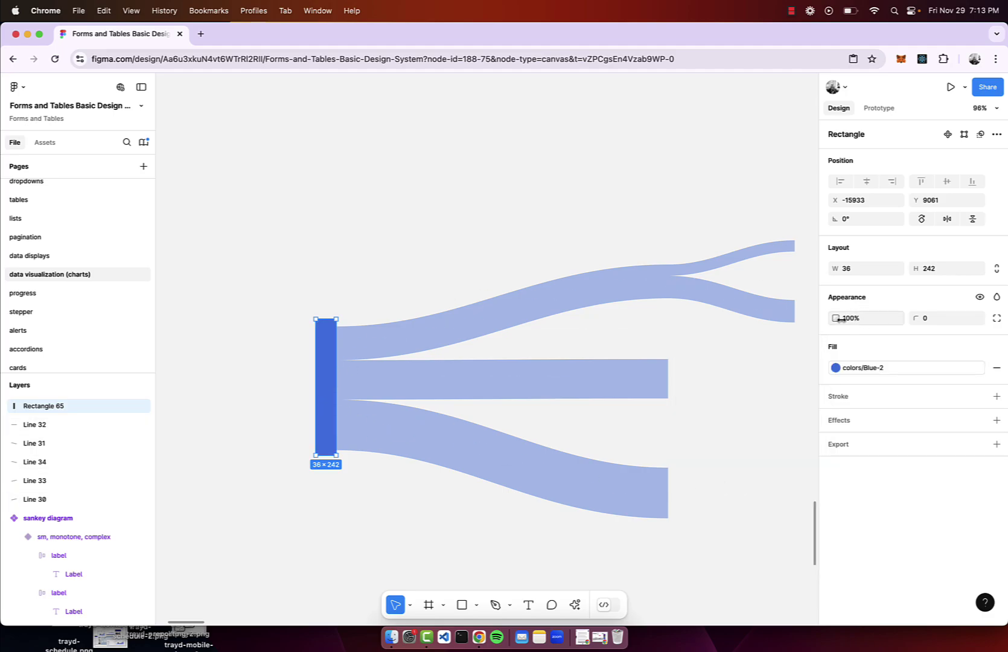
left_click(487, 319)
left_click(189, 222)
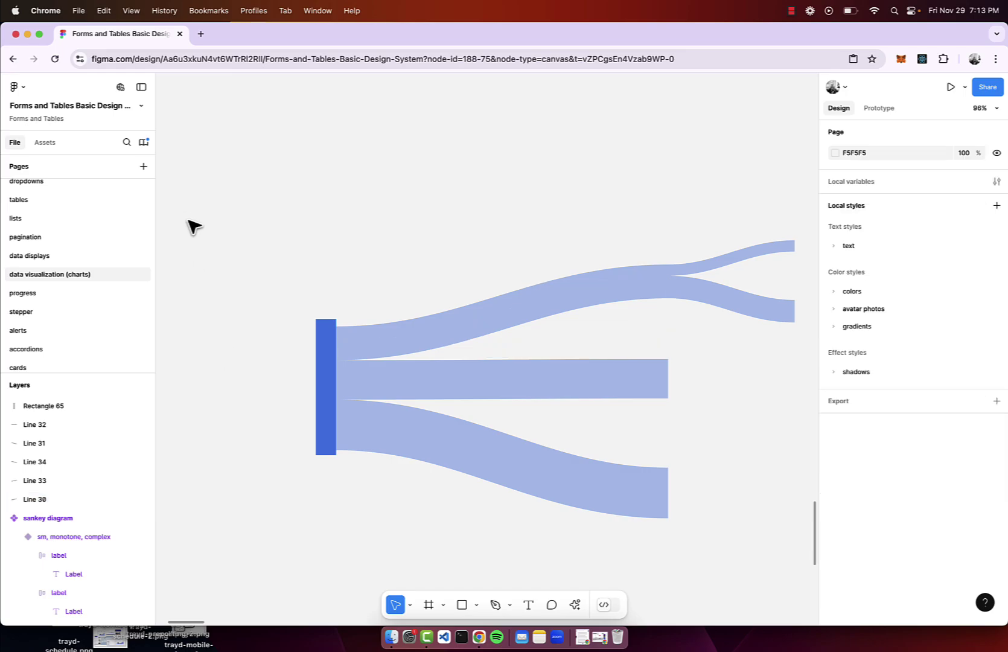
Step: Copy the blue bar to the middle flow's right end, shortened to its thickness
left_click(330, 377)
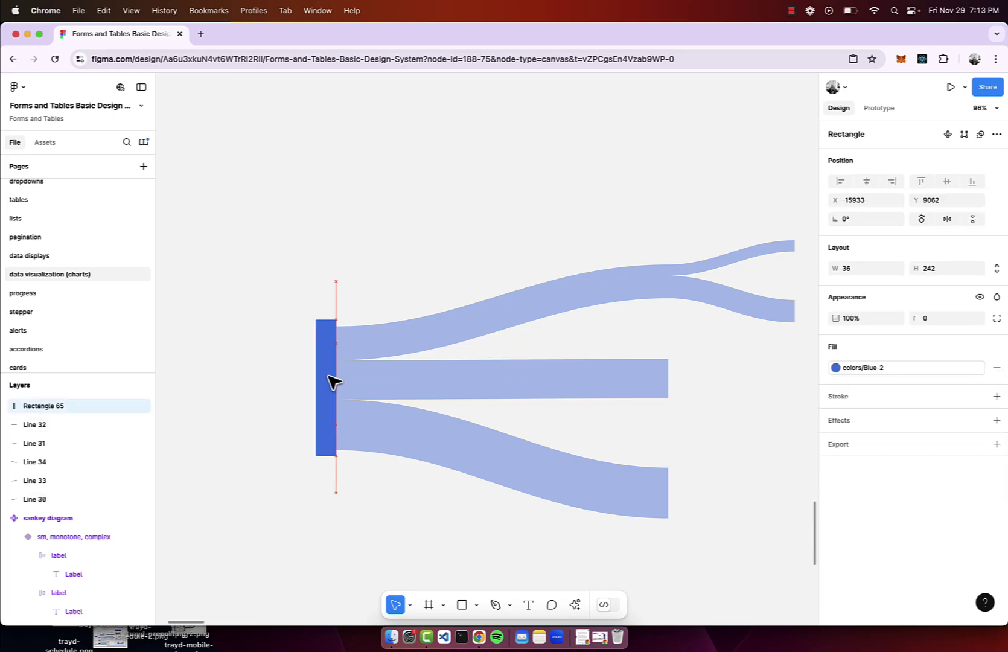
left_click_drag(333, 379, 685, 379)
left_click_drag(675, 324, 678, 355)
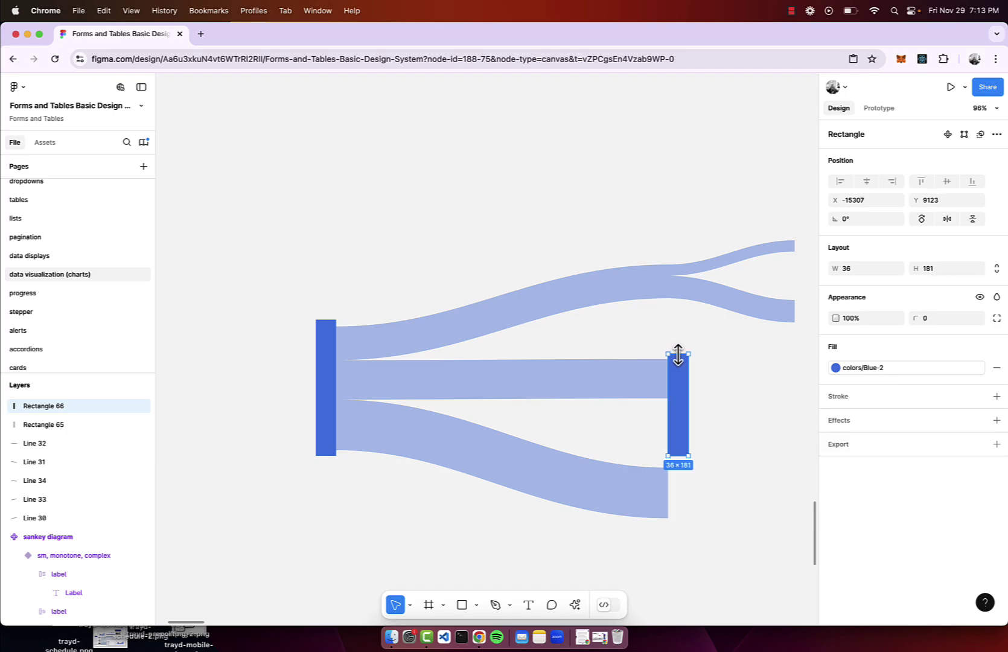
left_click_drag(678, 454, 678, 403)
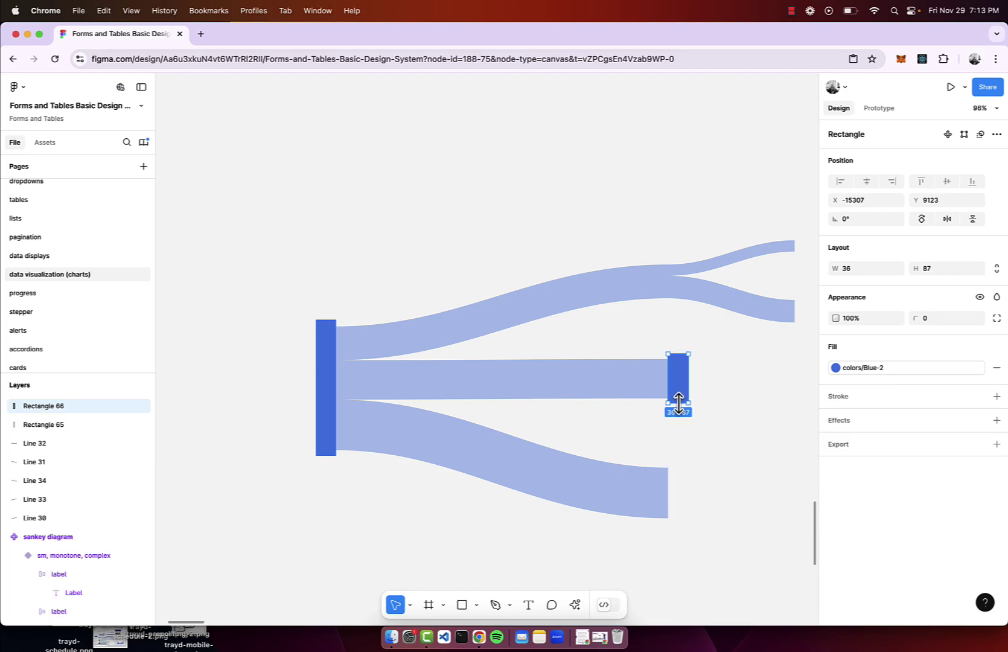
Step: Copy the short bar to the bottom flow's end and stretch it to fit
scroll(666, 384, "up", 5)
scroll(674, 392, "down", 4)
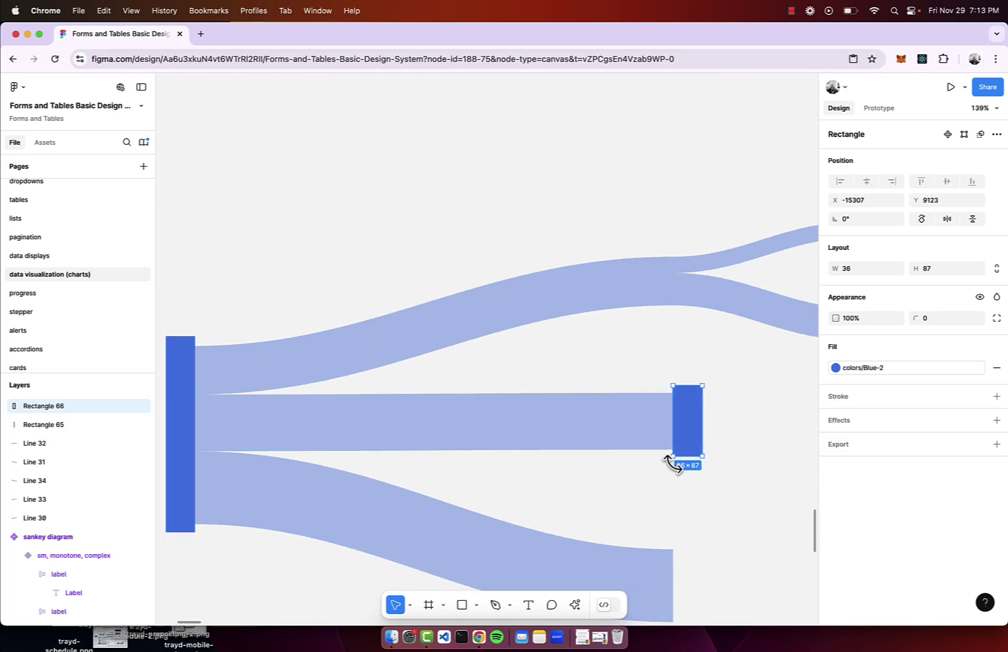
scroll(688, 458, "down", 2)
scroll(698, 390, "down", 2)
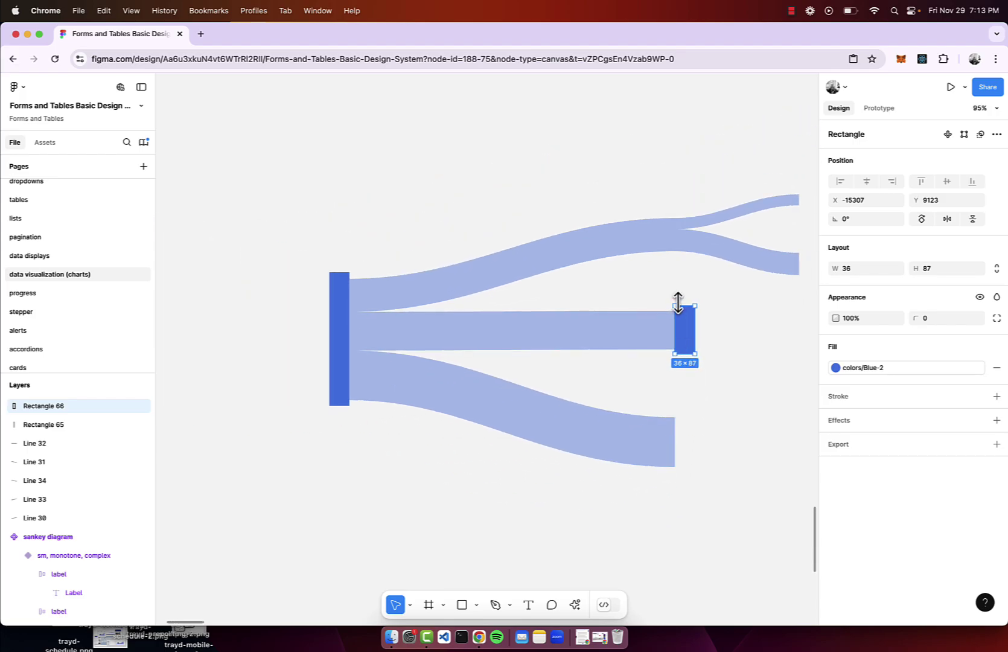
left_click_drag(694, 322, 694, 473)
scroll(694, 471, "right", 3)
left_click_drag(600, 486, 727, 241)
scroll(734, 229, "down", 2)
left_click(736, 225)
scroll(736, 228, "right", 2)
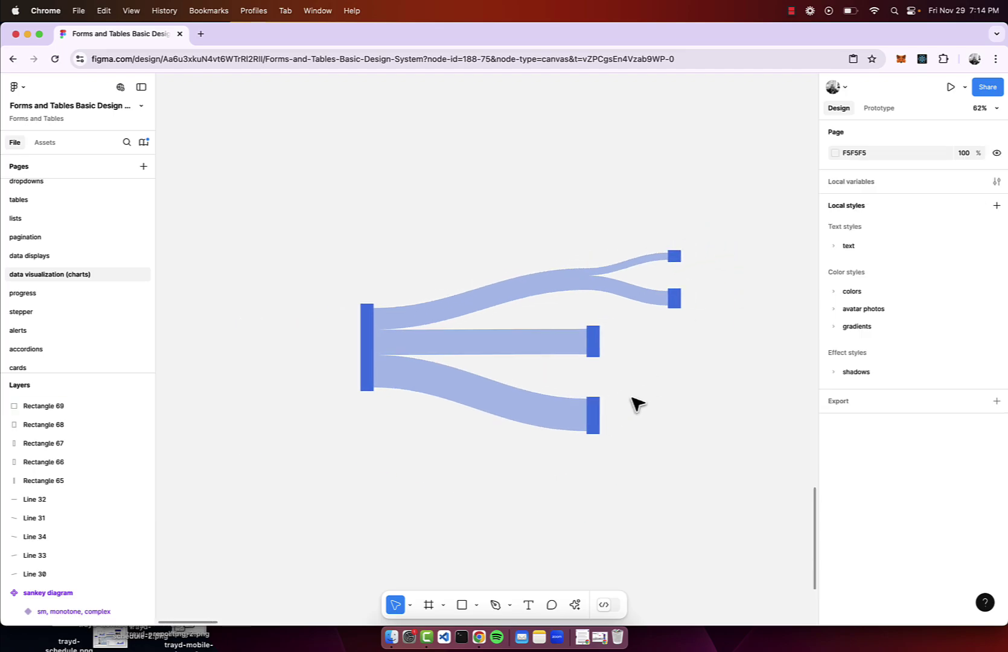
Step: Add a left-aligned 'Label' text beside the middle node bar
key("t")
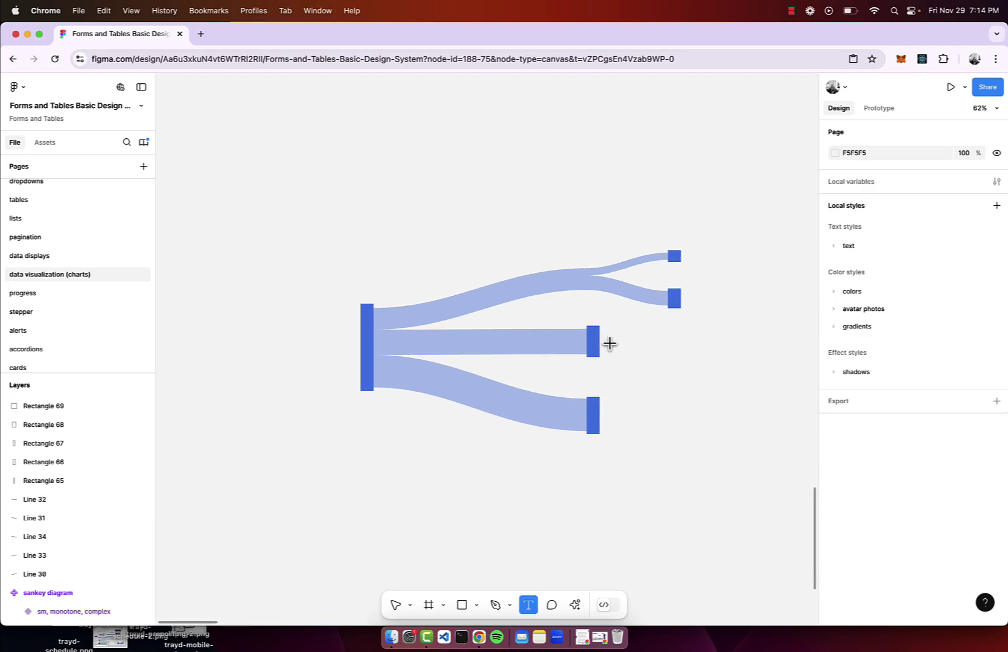
left_click(609, 343)
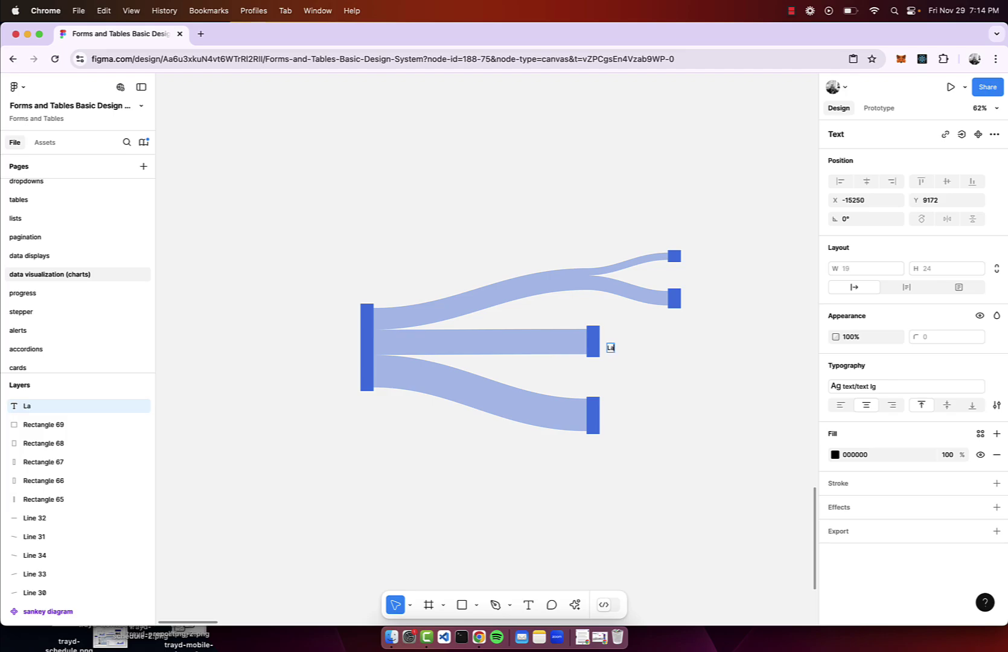
scroll(670, 343, "up", 5)
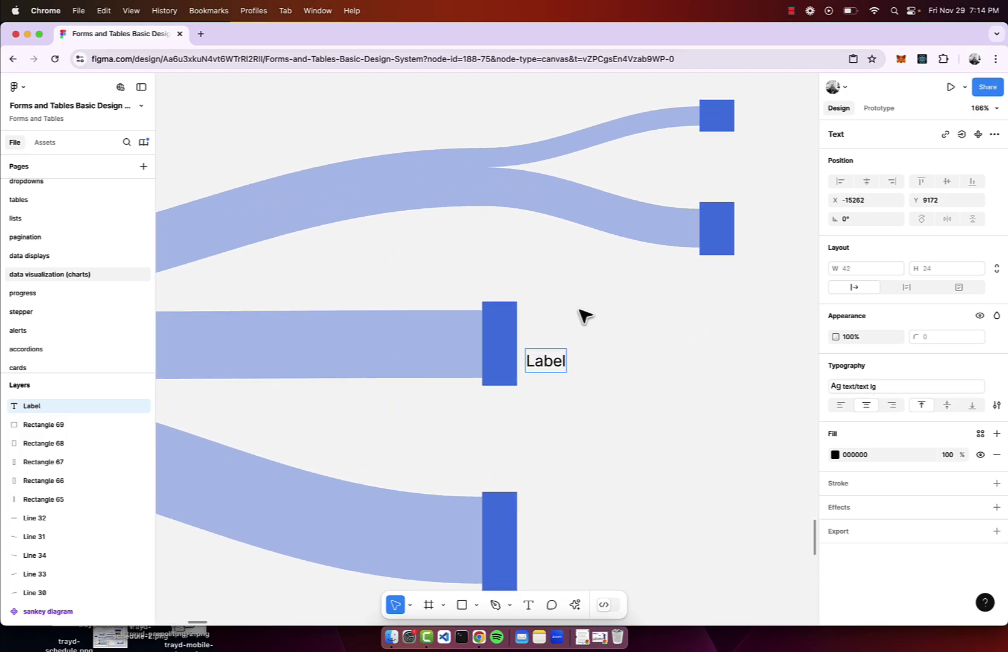
scroll(582, 314, "down", 3)
scroll(664, 301, "down", 2)
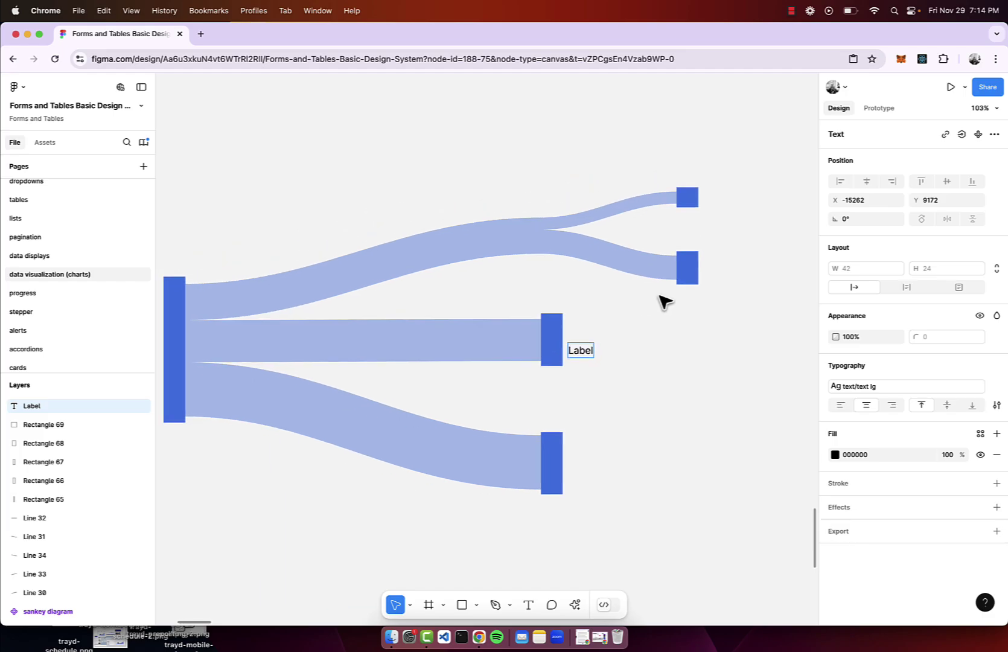
scroll(595, 351, "up", 2)
type("suprecfjwkenc")
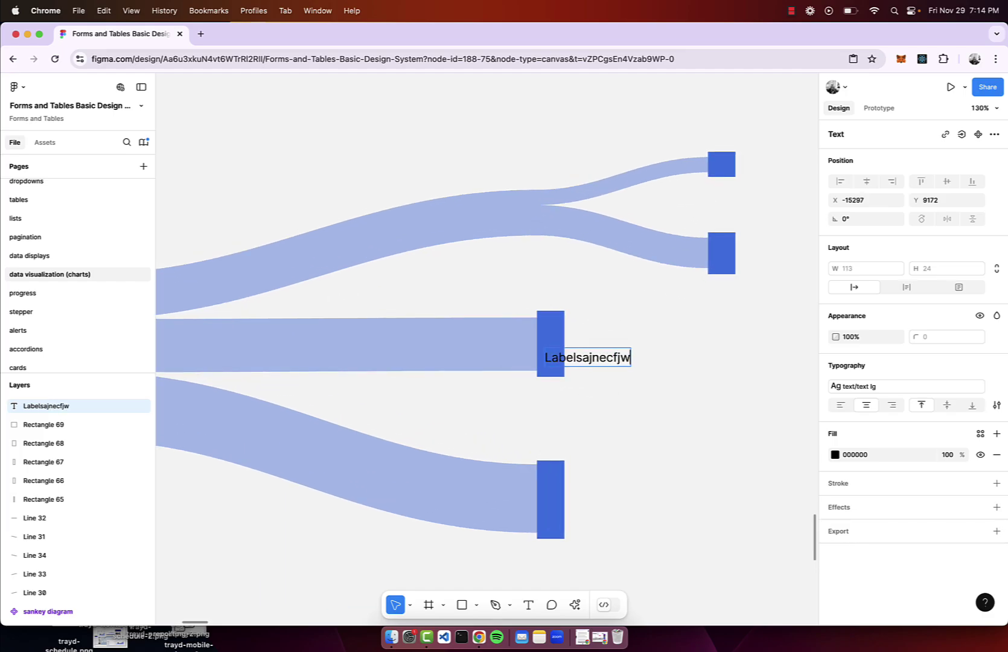
key("super+z")
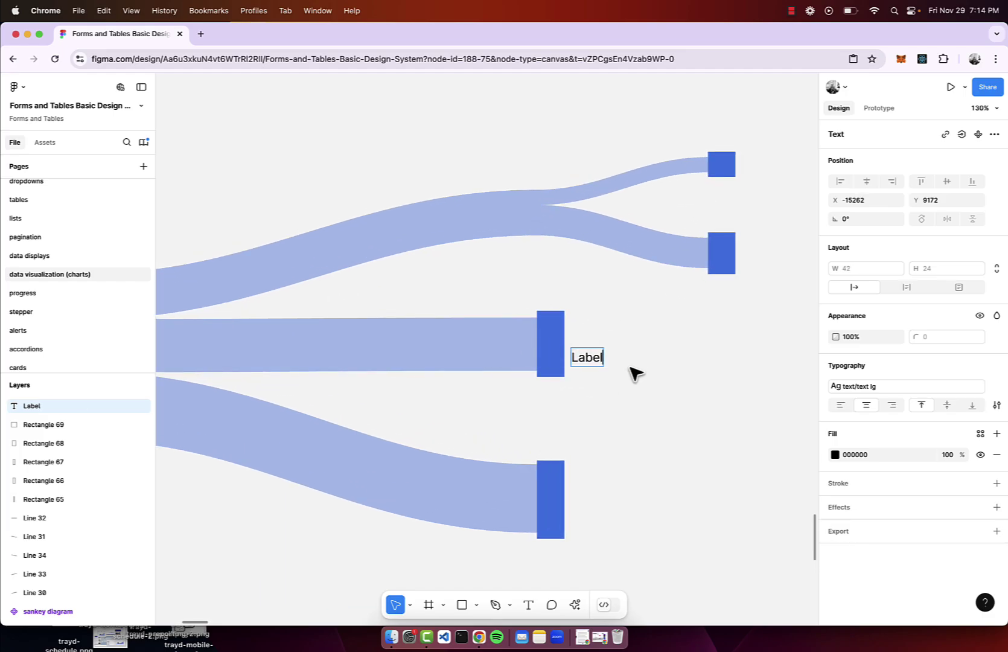
left_click(839, 406)
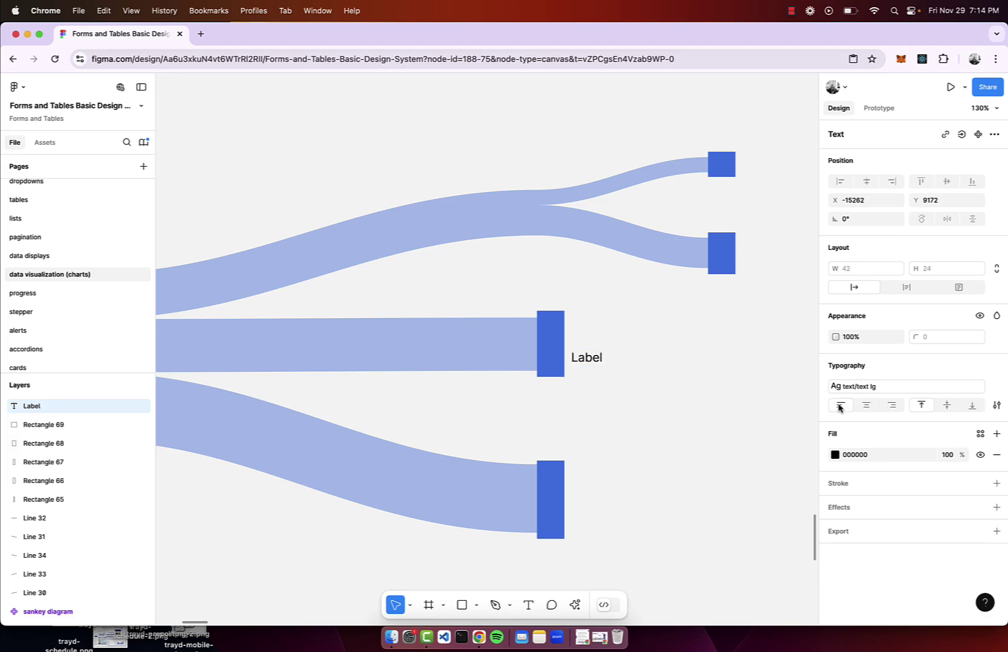
Step: Keep the label text as 'Label' and centre it vertically on the middle bar
double_click(602, 369)
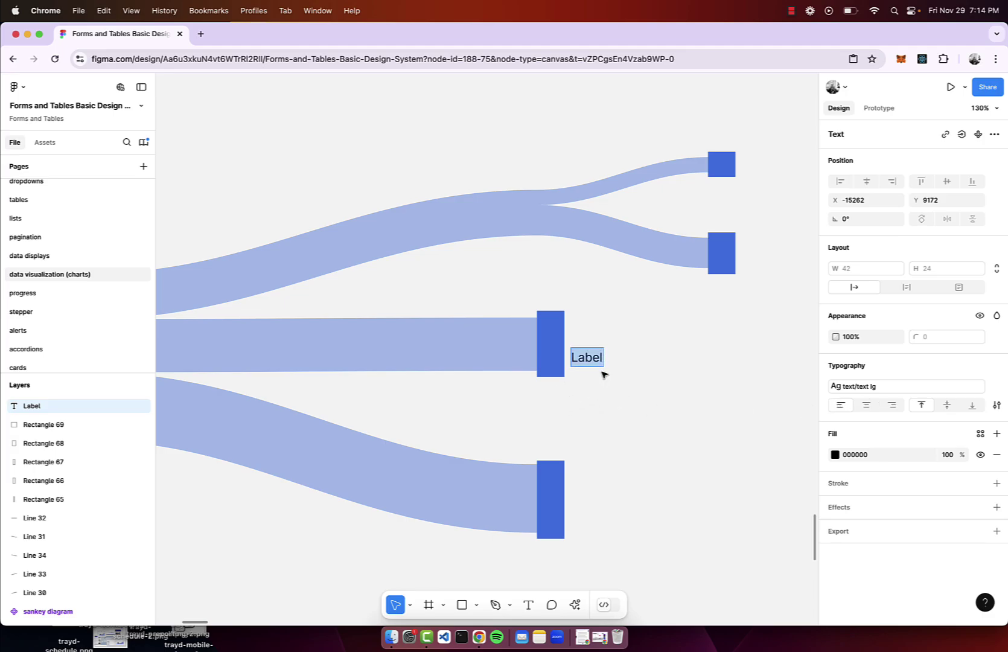
type("aE,LCNWEQKLCKWE C")
key("super+z")
key("Escape")
left_click(613, 402)
left_click_drag(590, 364, 592, 352)
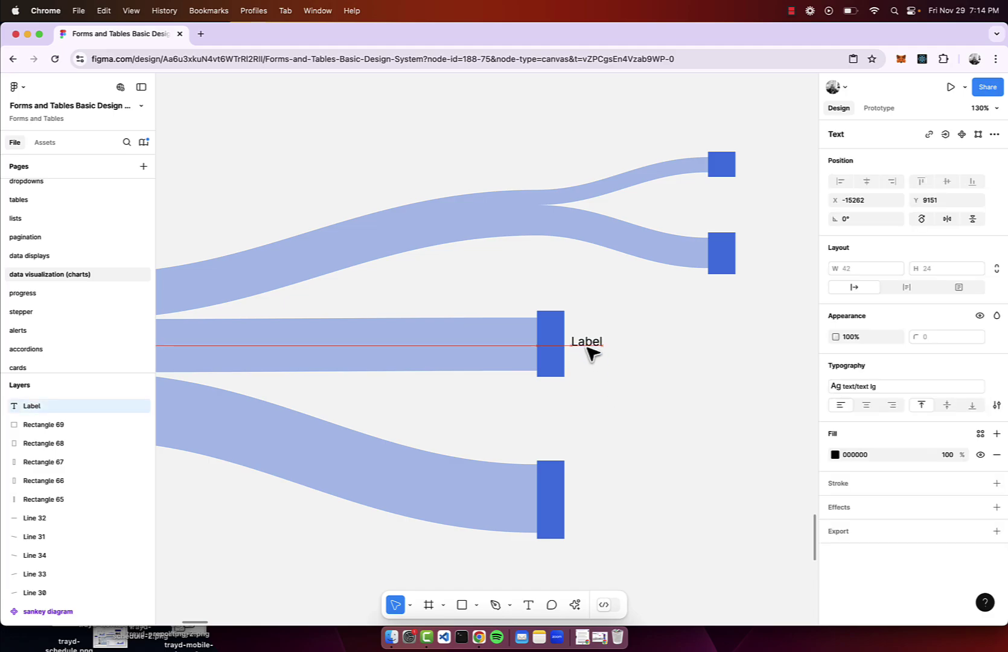
scroll(590, 358, "down", 5)
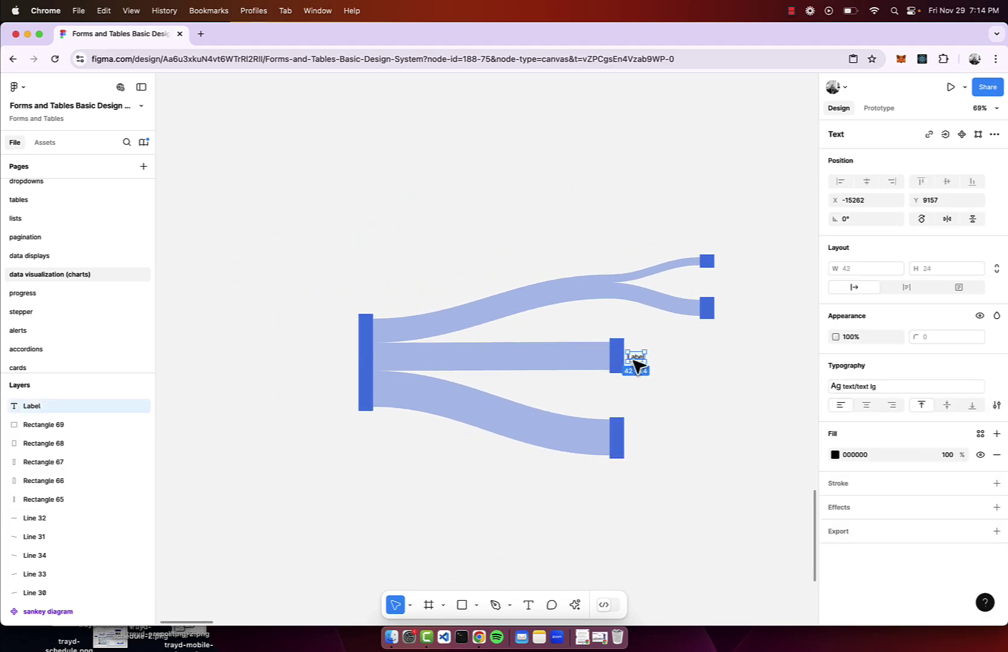
Step: Copy the label left of the source bar, right-aligned, and beside the bottom bar
left_click_drag(635, 361, 346, 361)
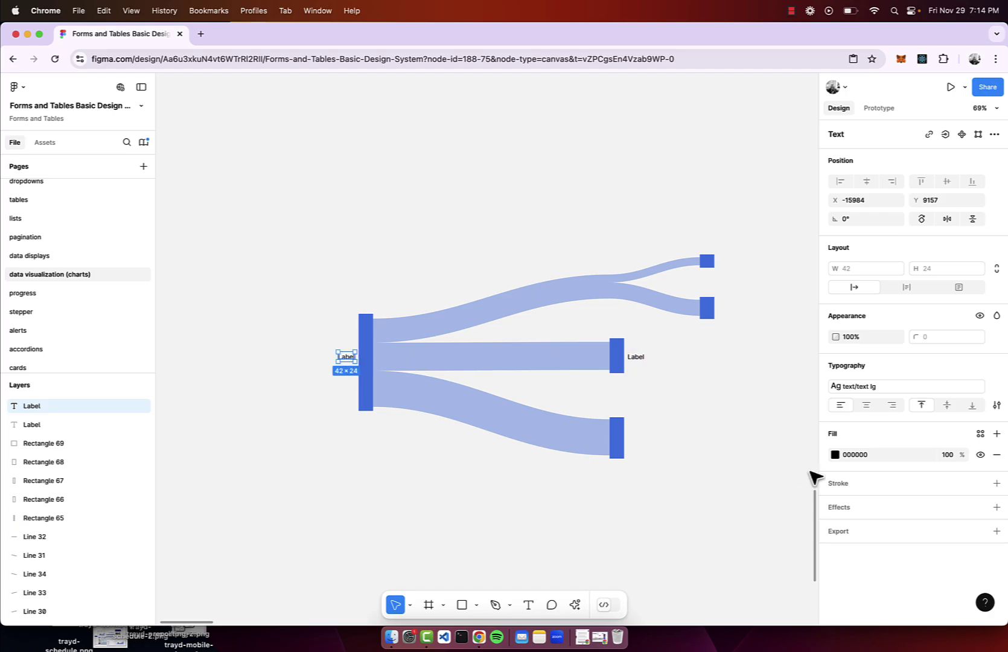
left_click(892, 406)
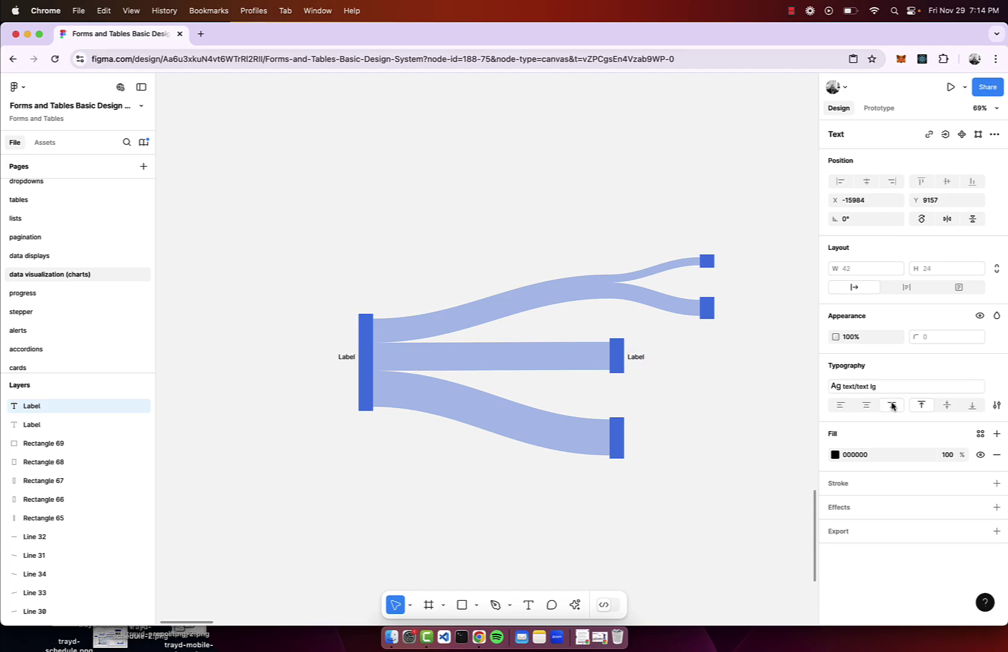
key("Return")
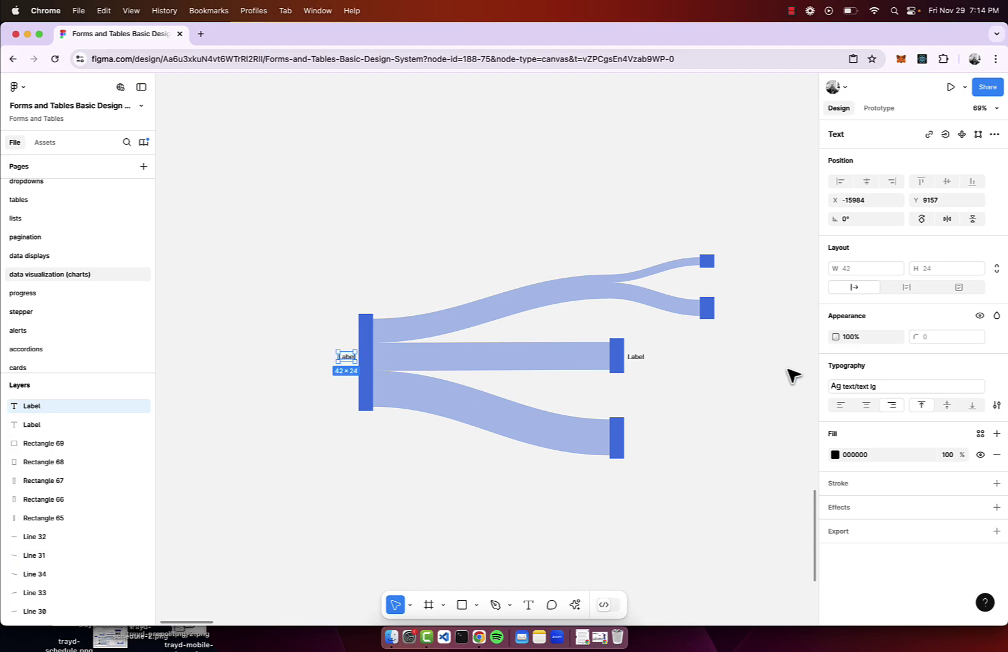
left_click(788, 372)
left_click(641, 354)
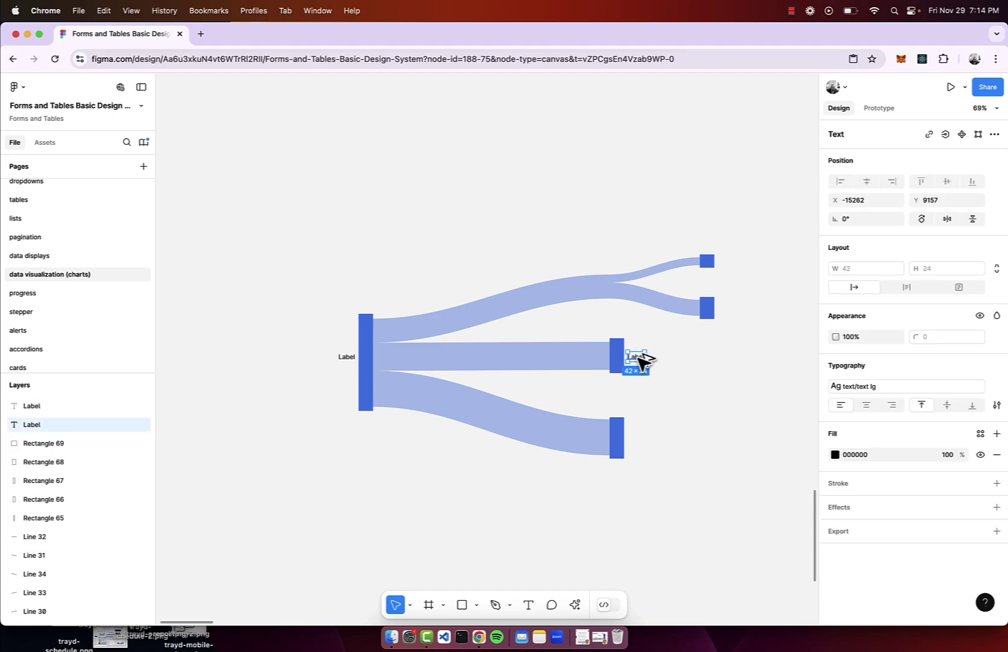
left_click_drag(639, 360, 730, 308)
Step: Copy the label next to the upper right branch bars
left_click_drag(730, 308, 736, 265)
left_click(756, 293)
scroll(756, 293, "up", 3)
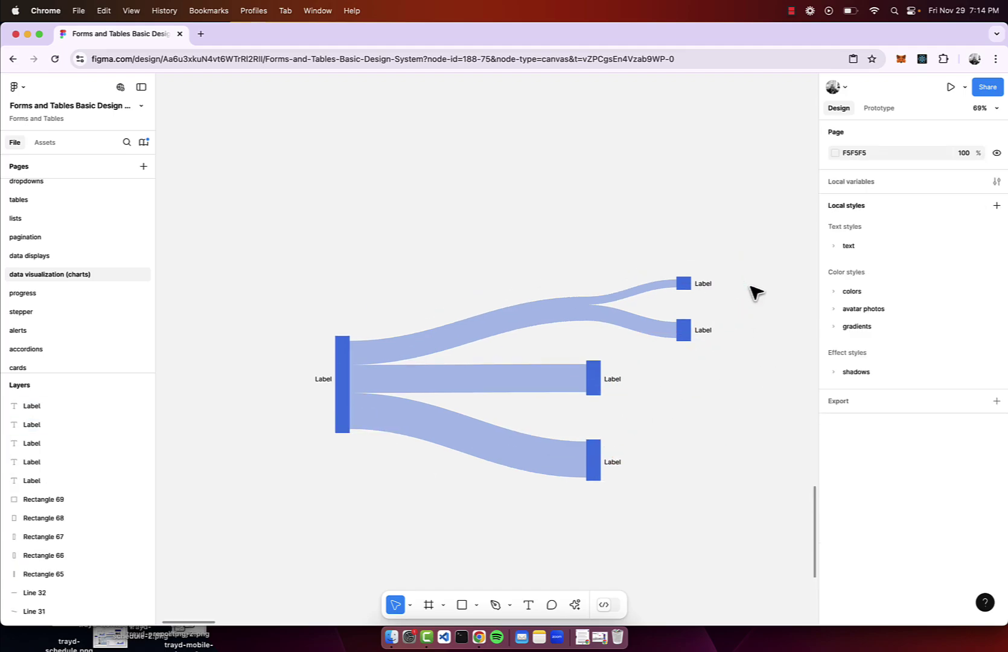
scroll(756, 293, "down", 4)
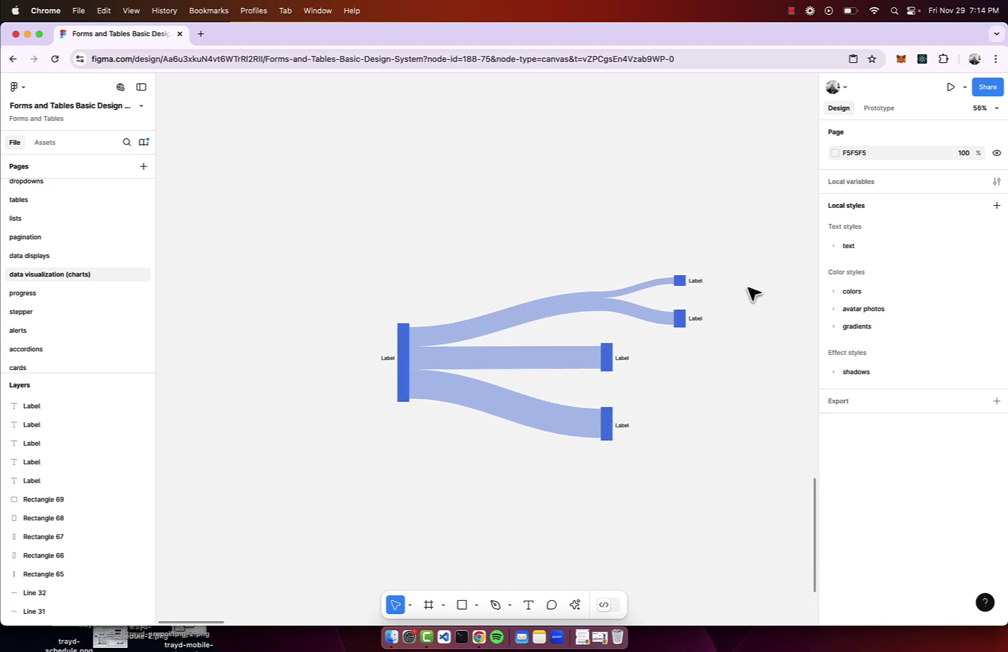
scroll(551, 353, "up", 4)
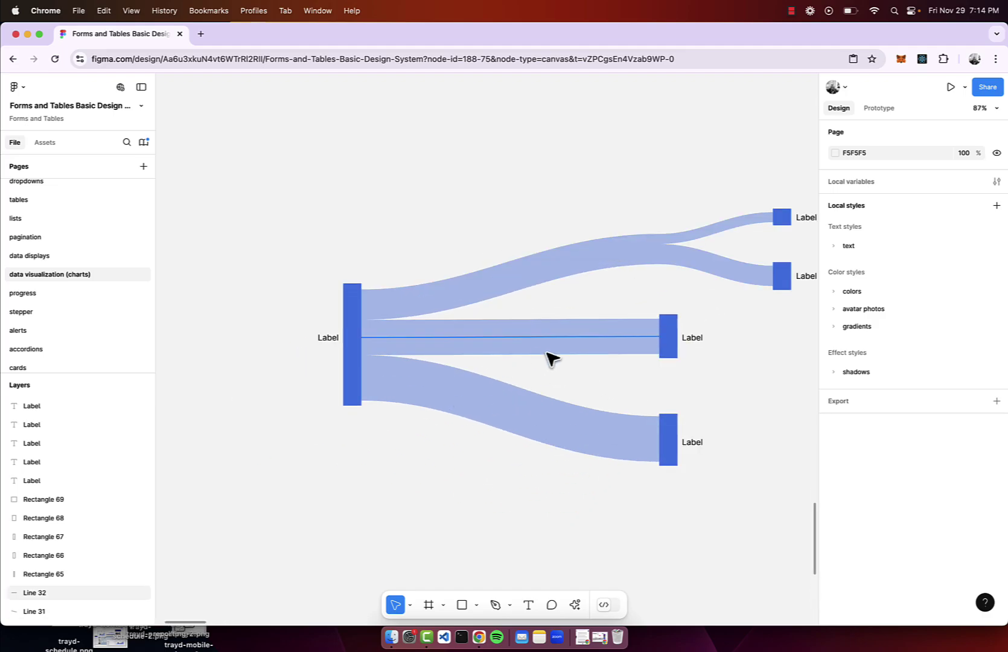
scroll(549, 359, "right", 3)
scroll(531, 290, "down", 6)
scroll(383, 353, "up", 5)
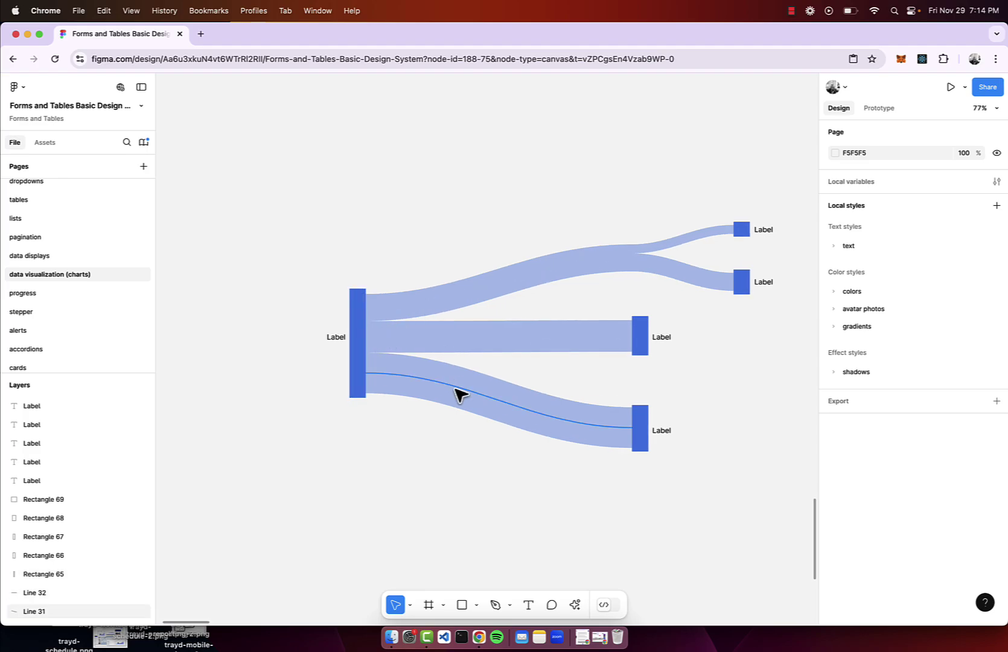
scroll(464, 407, "down", 10)
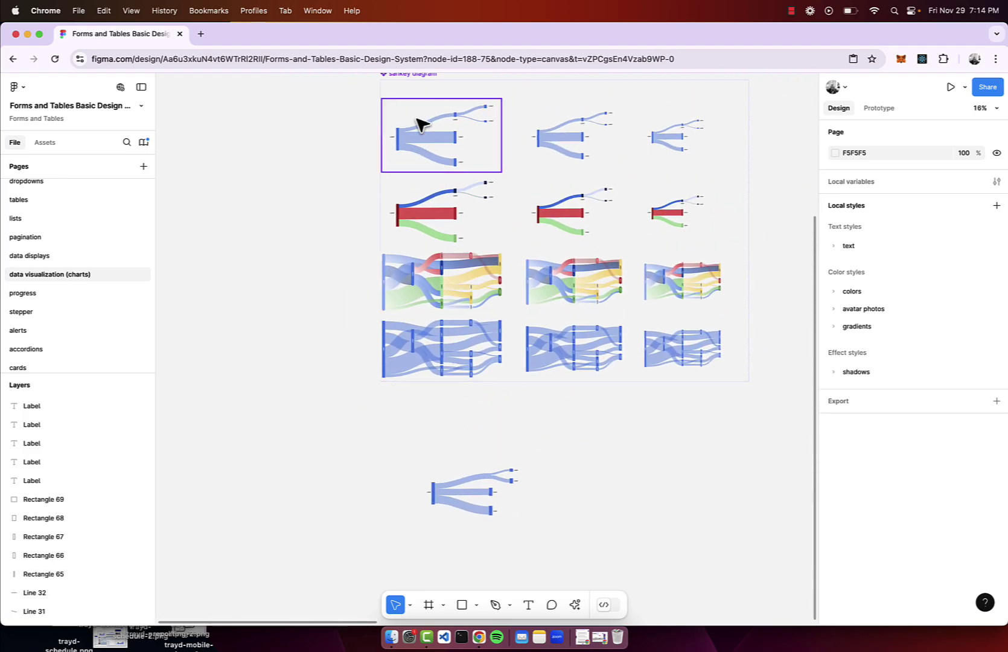
scroll(461, 226, "up", 5)
scroll(589, 300, "down", 3)
scroll(588, 300, "down", 3)
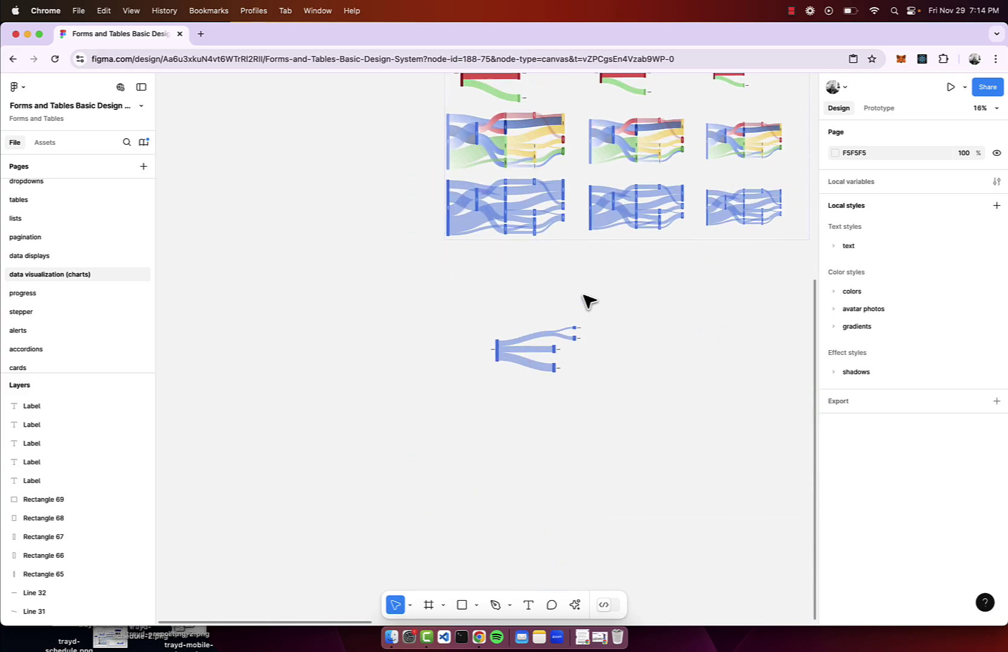
scroll(519, 360, "up", 6)
Step: Apply a red colour style to the bottom flow
left_click(519, 360)
left_click(887, 393)
left_click(727, 581)
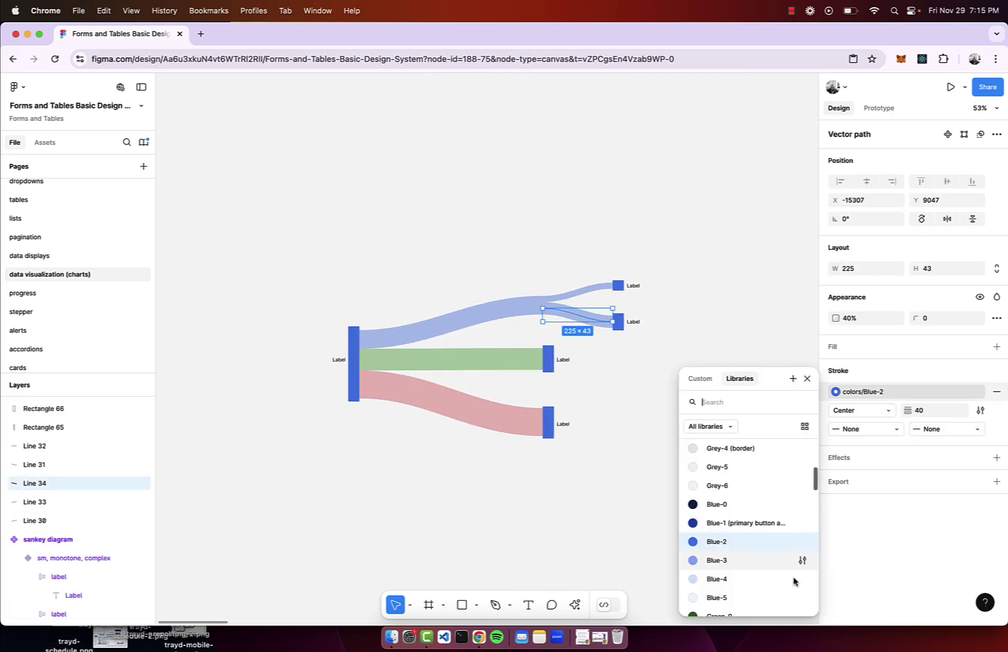
key("Escape")
scroll(698, 269, "up", 2)
Step: Fill the left source bar with the dark red style
left_click(568, 383)
left_click_drag(567, 383, 584, 293)
scroll(427, 447, "up", 2)
left_click(296, 383)
left_click(835, 367)
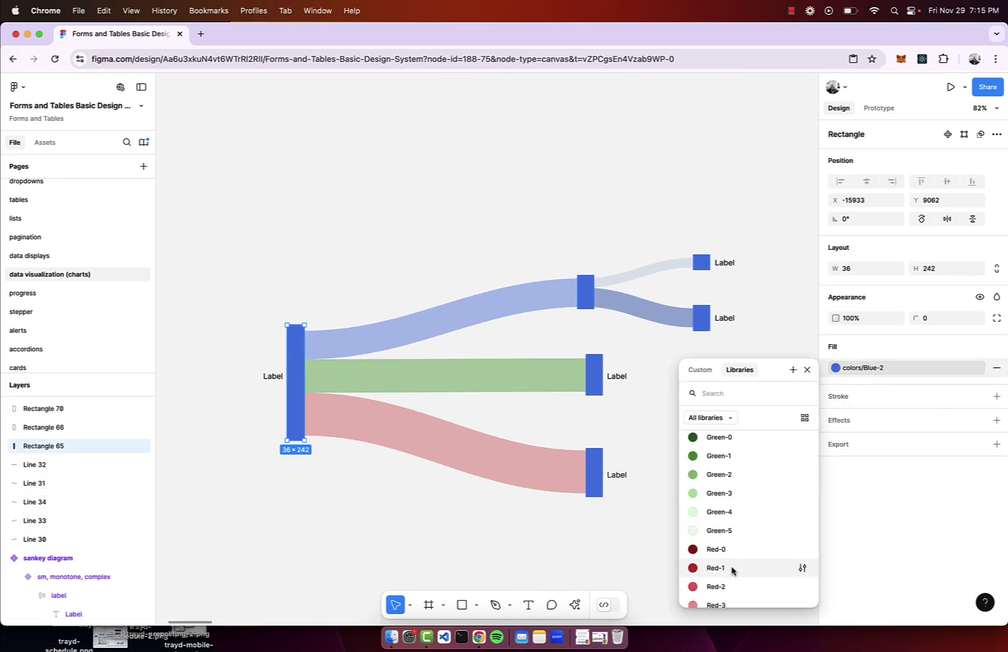
left_click(732, 569)
Step: Fill the bottom-right node red and the middle-right node green
left_click(594, 472)
left_click(706, 583)
left_click(594, 374)
left_click(715, 468)
left_click(701, 262)
left_click(675, 308)
scroll(674, 309, "down", 3)
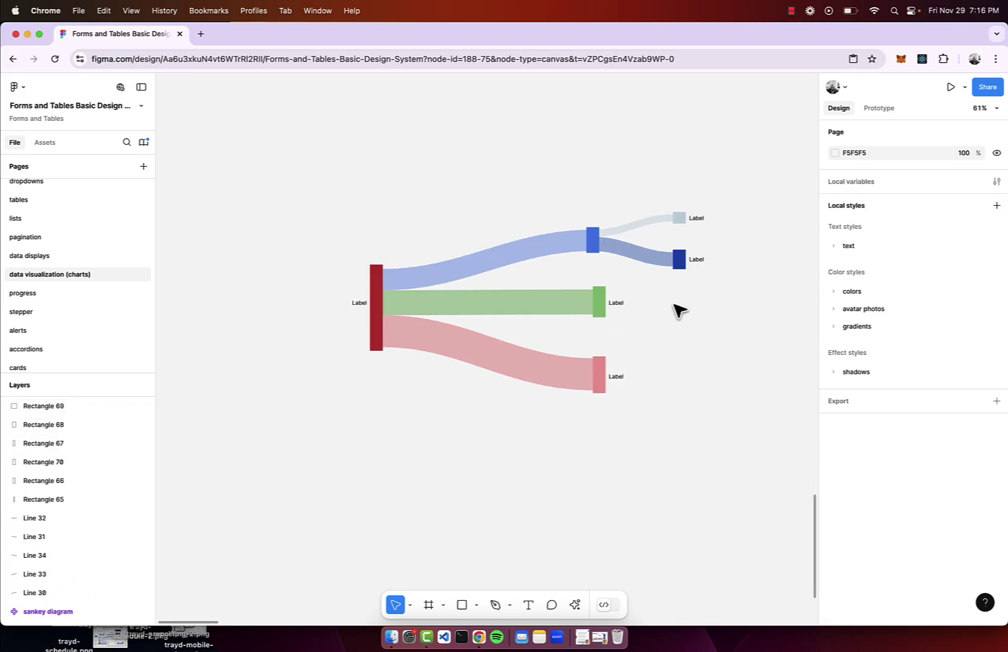
scroll(663, 304, "up", 3)
scroll(664, 303, "down", 5)
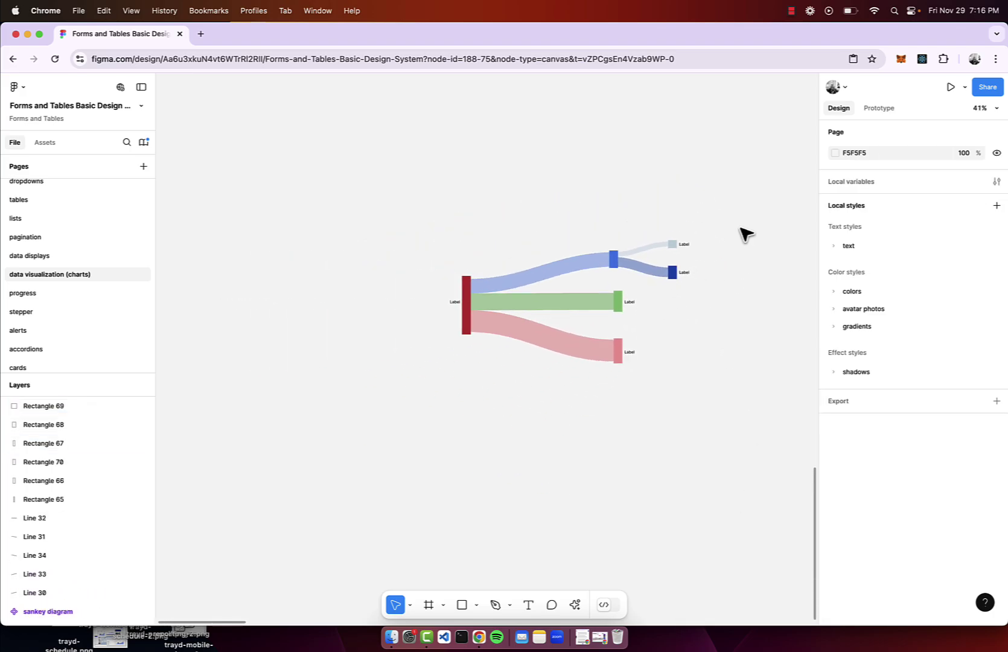
Step: Duplicate the whole coloured Sankey chart below the original
left_click_drag(743, 216, 383, 437)
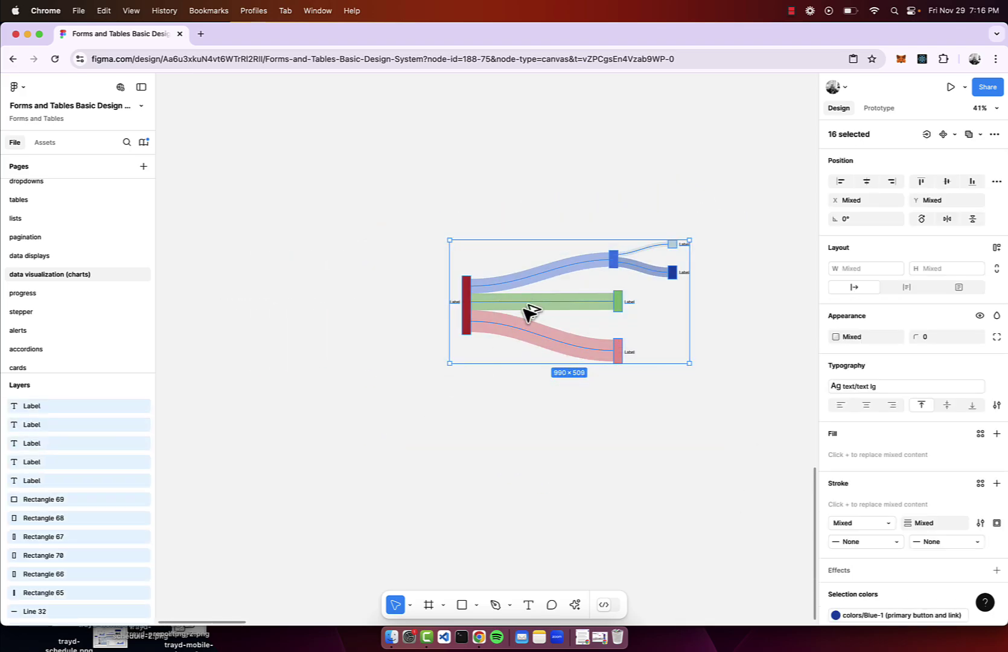
left_click_drag(524, 306, 513, 515)
scroll(539, 498, "up", 5)
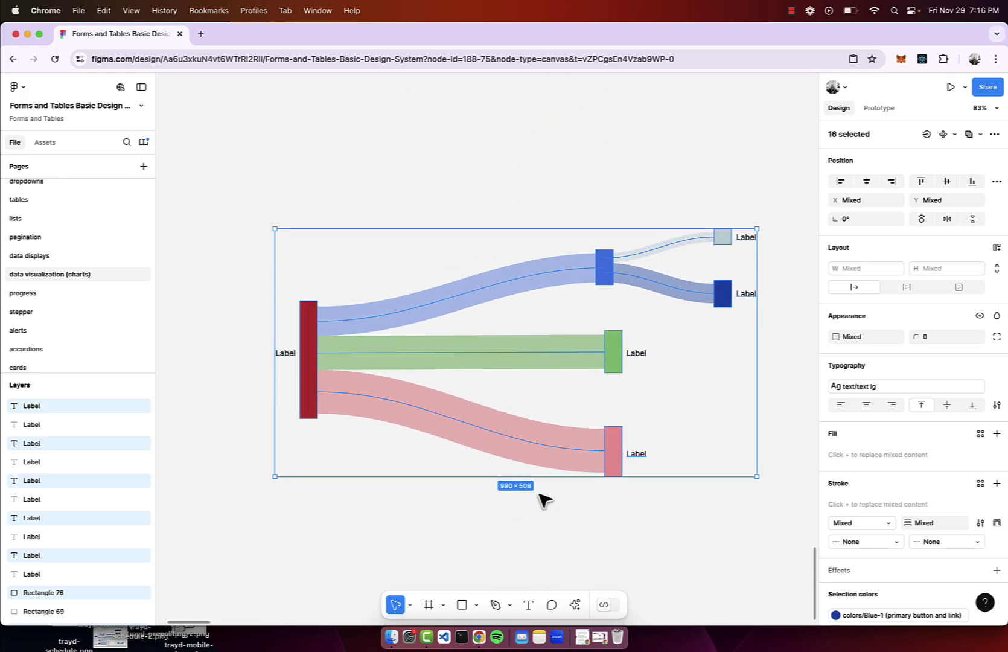
left_click(583, 476)
Step: In the copy, reshape the red bottom flow so it rises toward the top
left_click(573, 457)
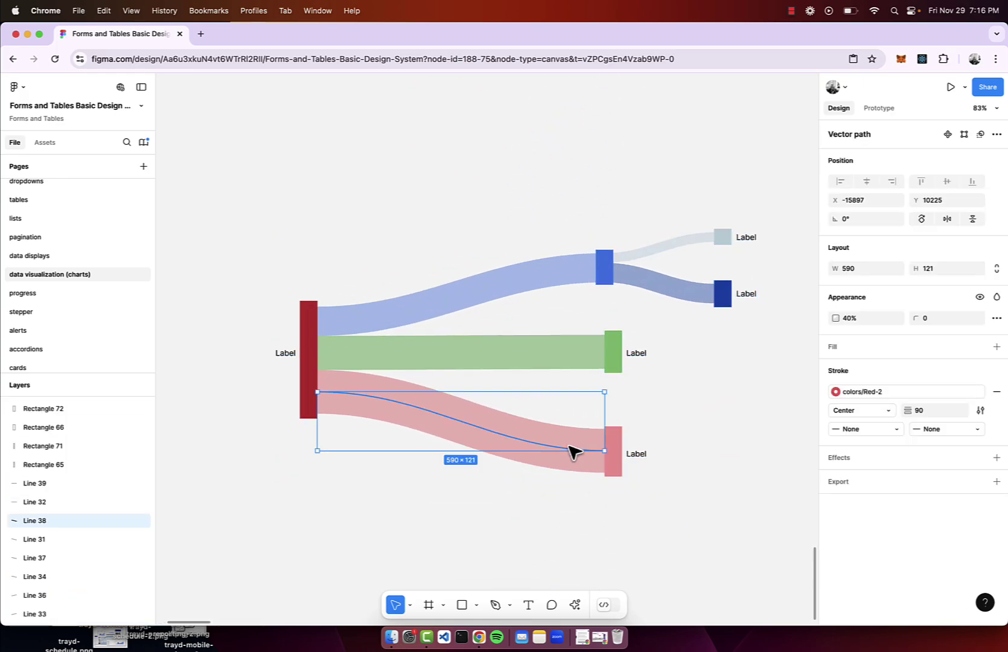
left_click_drag(567, 450, 513, 453)
left_click(557, 274)
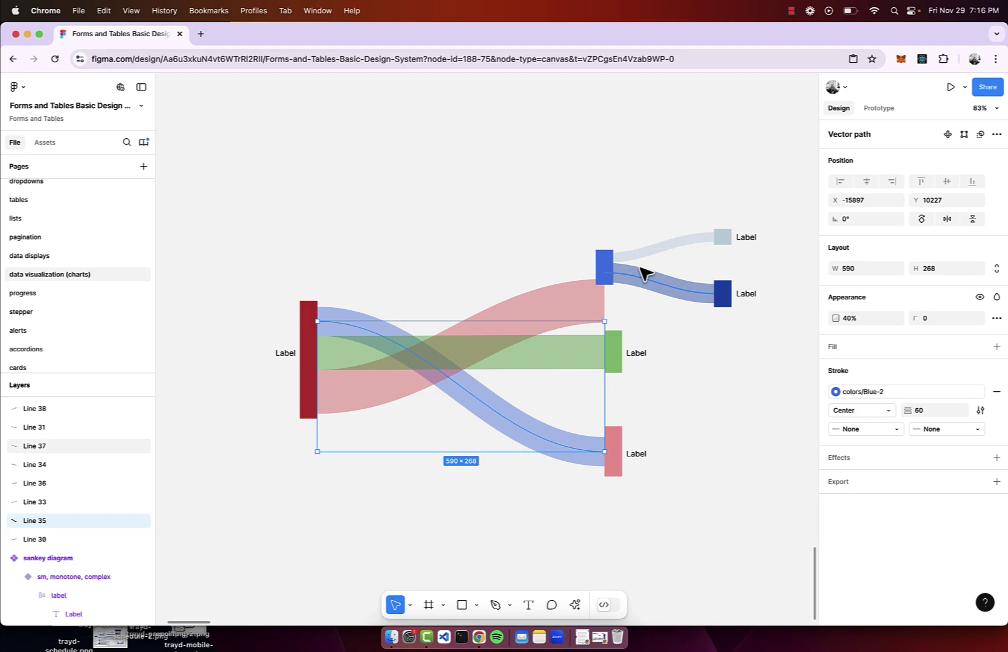
scroll(640, 273, "right", 3)
Step: Move the upper-right branch down and right, and make the blue flow drop less steeply
left_click_drag(758, 198, 662, 508)
left_click_drag(566, 461, 571, 311)
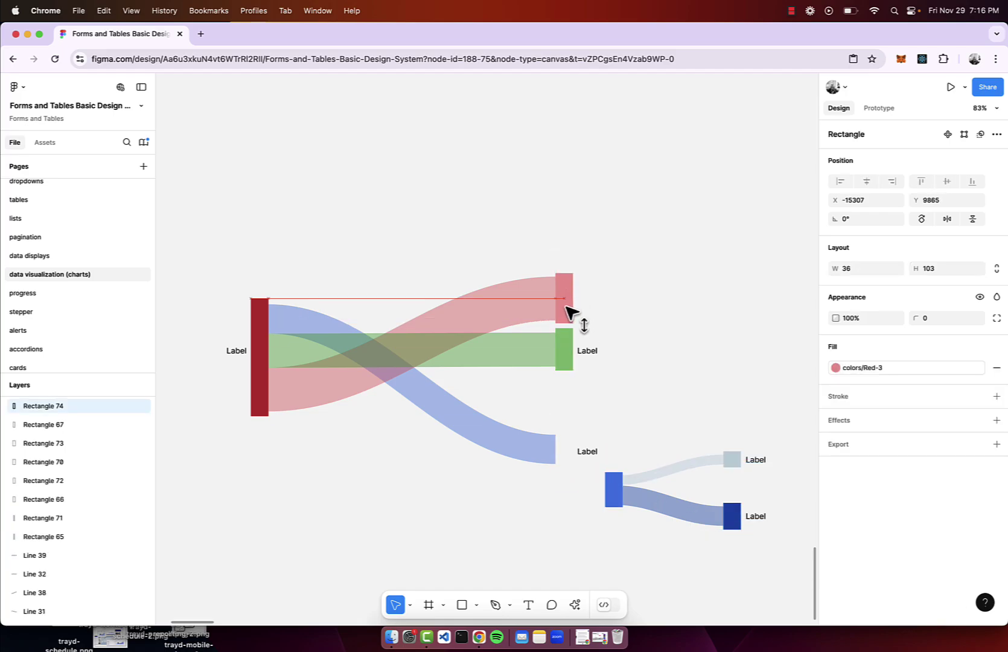
left_click(515, 443)
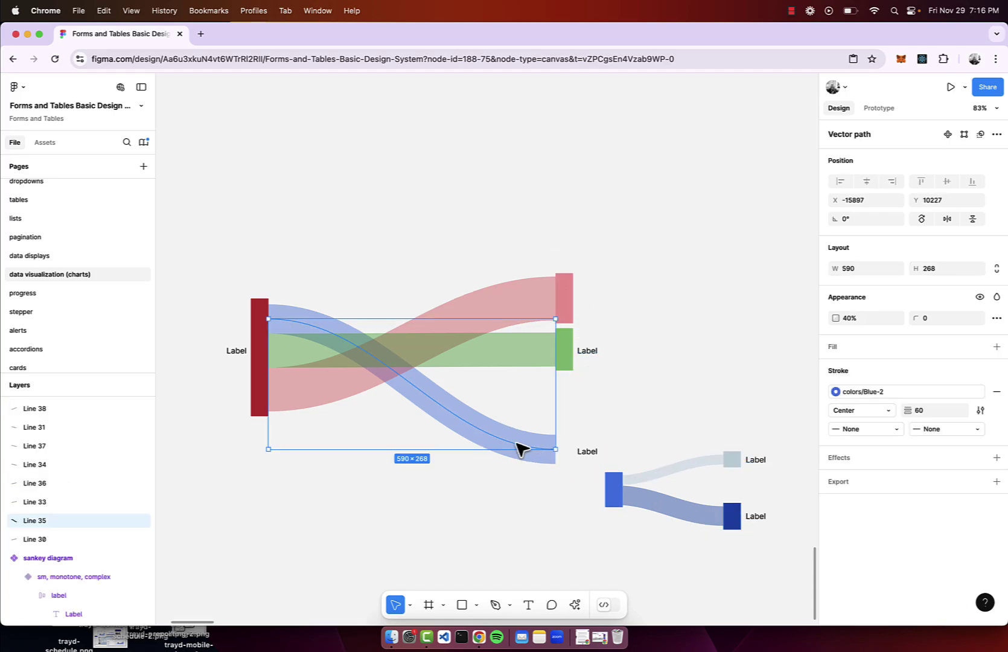
left_click_drag(517, 446, 518, 409)
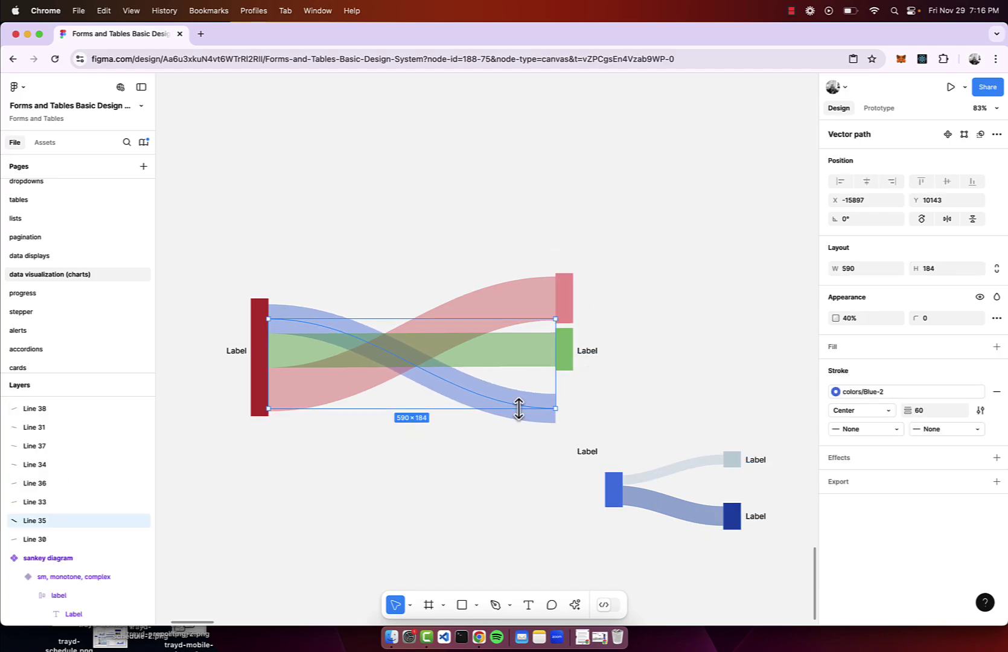
left_click(584, 432)
Step: Place the bottom label beside the pink node and raise the red flow to meet it
left_click_drag(587, 457, 590, 297)
left_click(528, 302)
left_click_drag(528, 302, 529, 279)
left_click(567, 302)
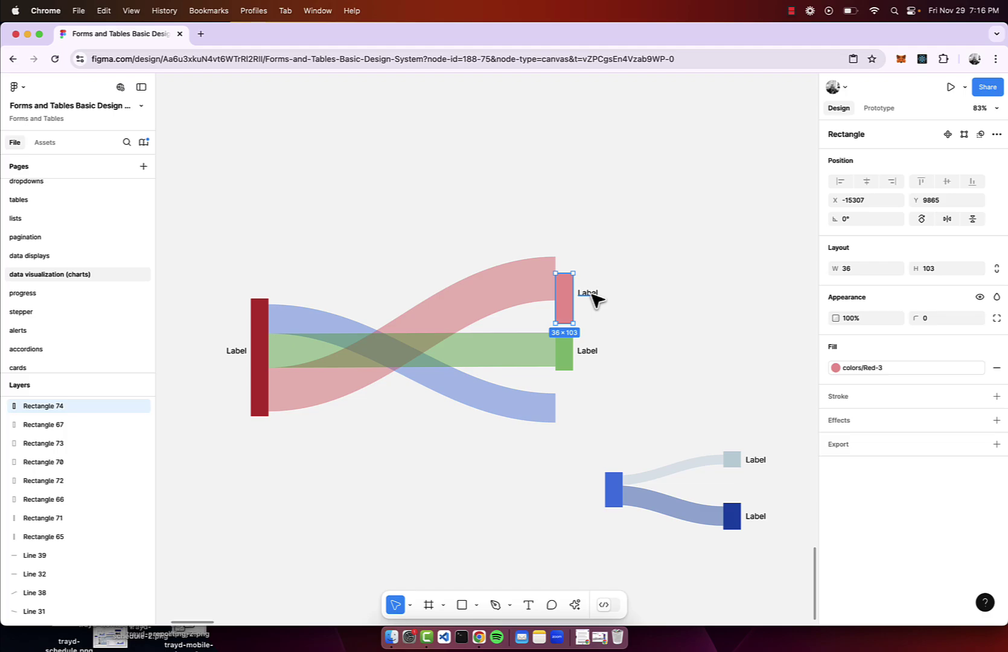
scroll(595, 297, "up", 2)
scroll(596, 300, "down", 5)
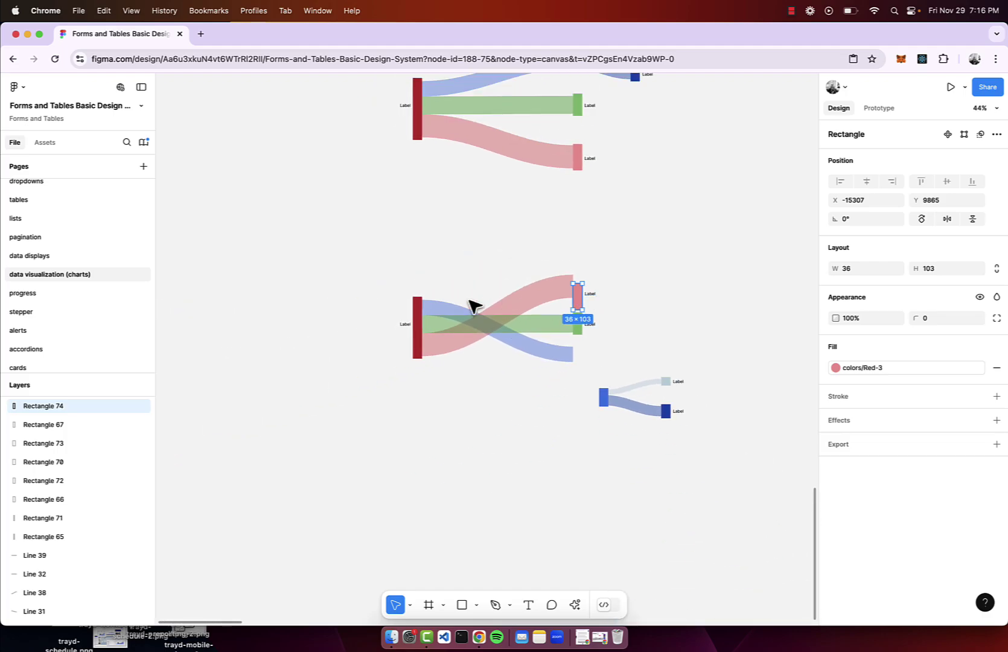
scroll(473, 306, "up", 2)
left_click(601, 389)
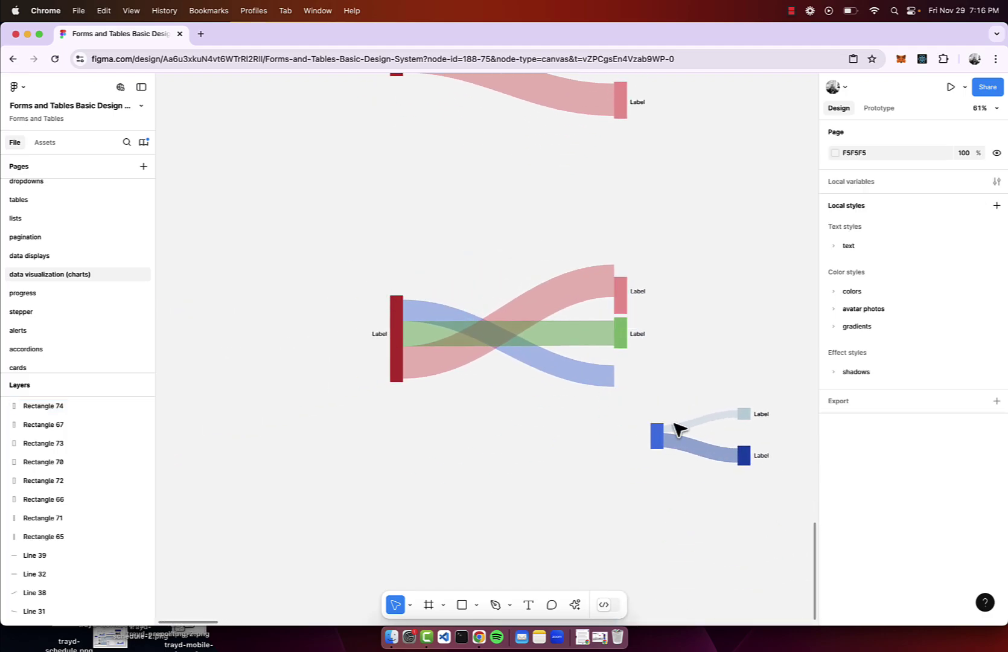
Step: Duplicate the crossing Sankey chart below itself
left_click_drag(679, 430, 371, 276)
left_click(655, 225)
left_click_drag(655, 225, 381, 364)
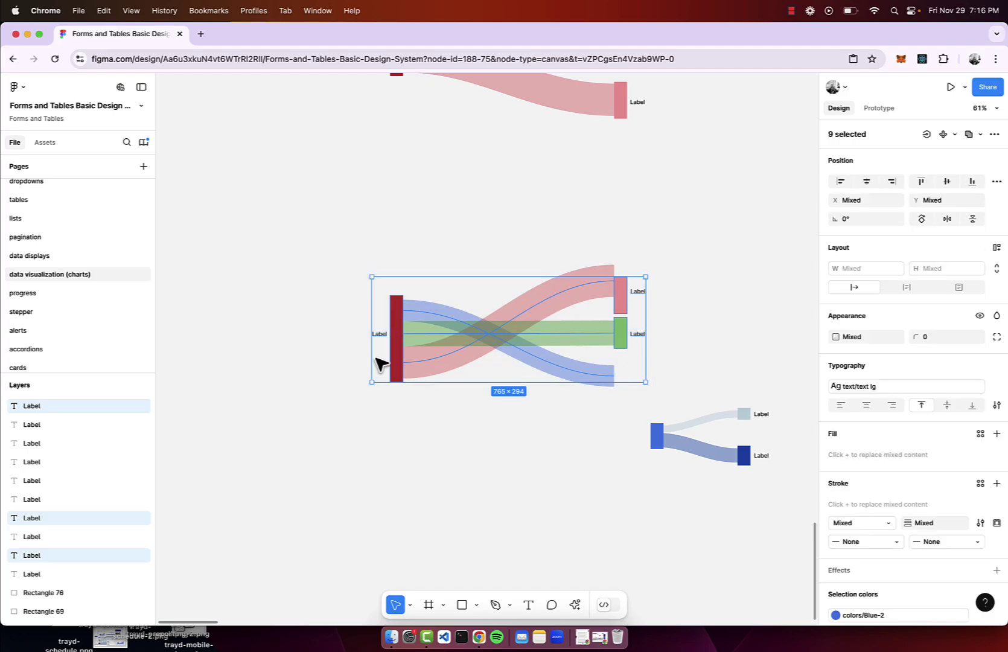
left_click_drag(461, 348, 450, 504)
left_click(535, 429)
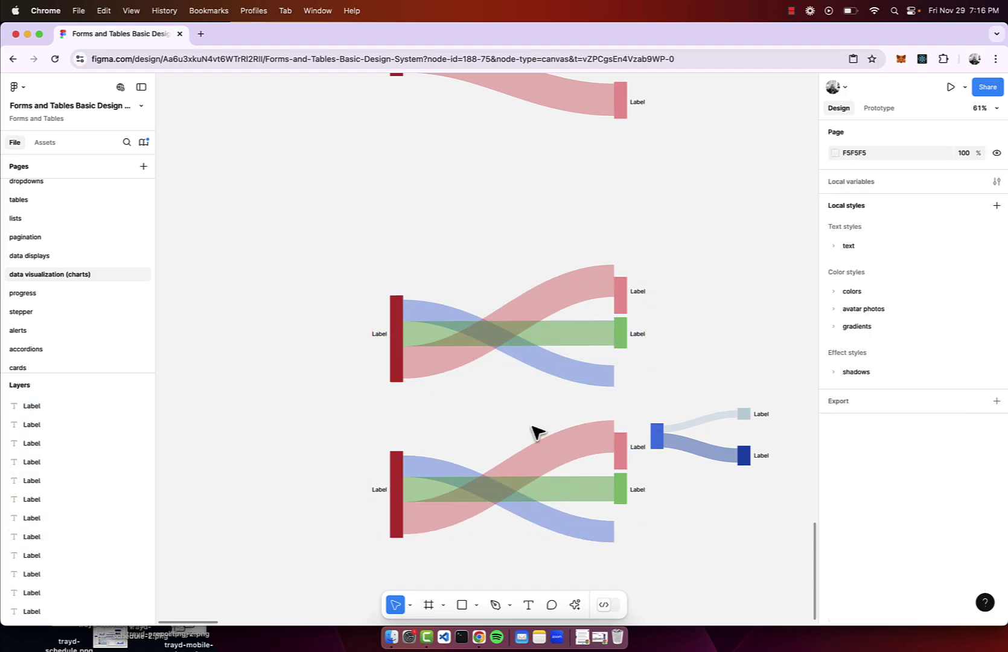
Step: Stretch the red flows between the two stacked charts so each reaches the other's red node
left_click(554, 454)
left_click_drag(551, 438, 560, 268)
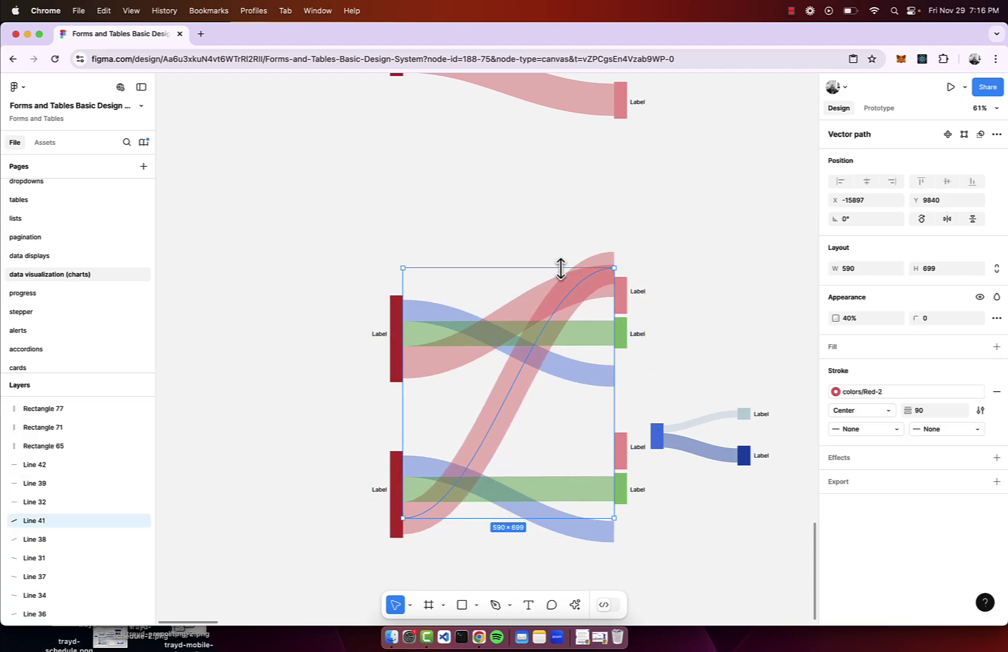
left_click(534, 306)
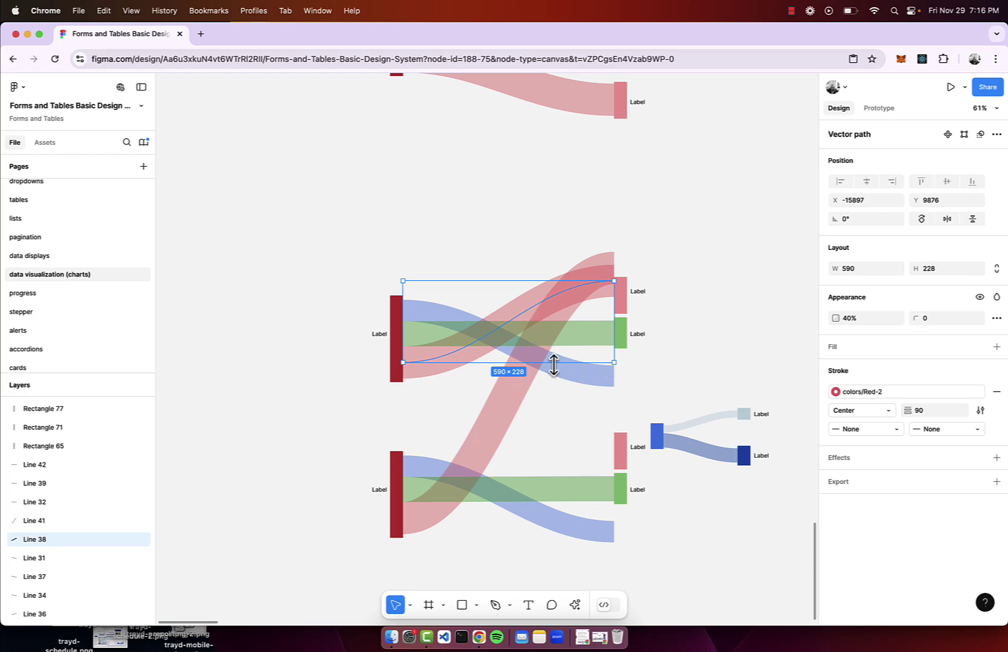
left_click_drag(551, 365, 524, 478)
key("super+z")
scroll(569, 440, "down", 5)
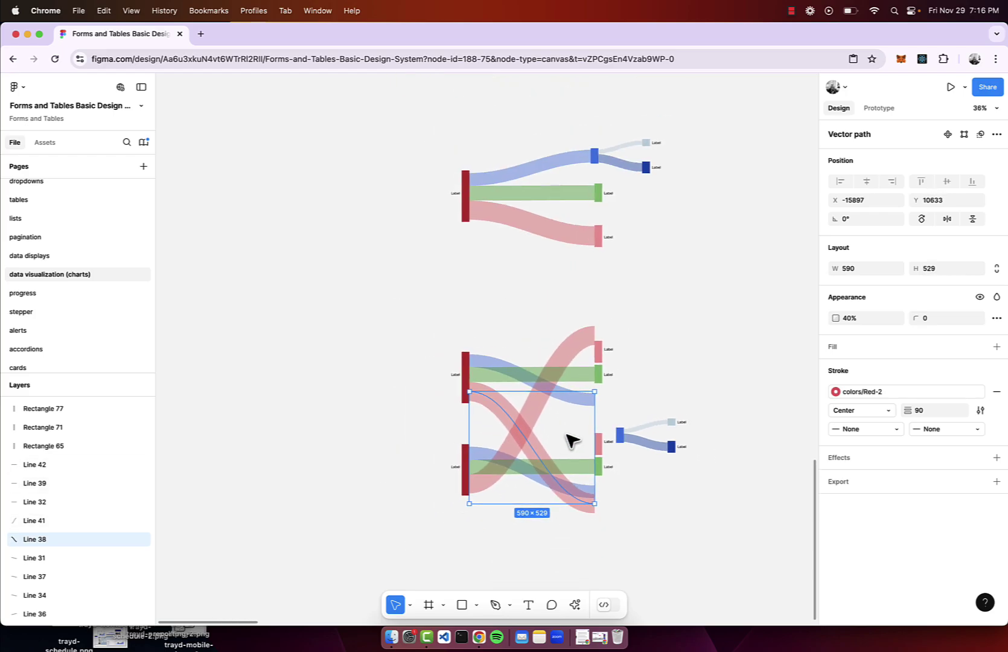
scroll(571, 440, "up", 10)
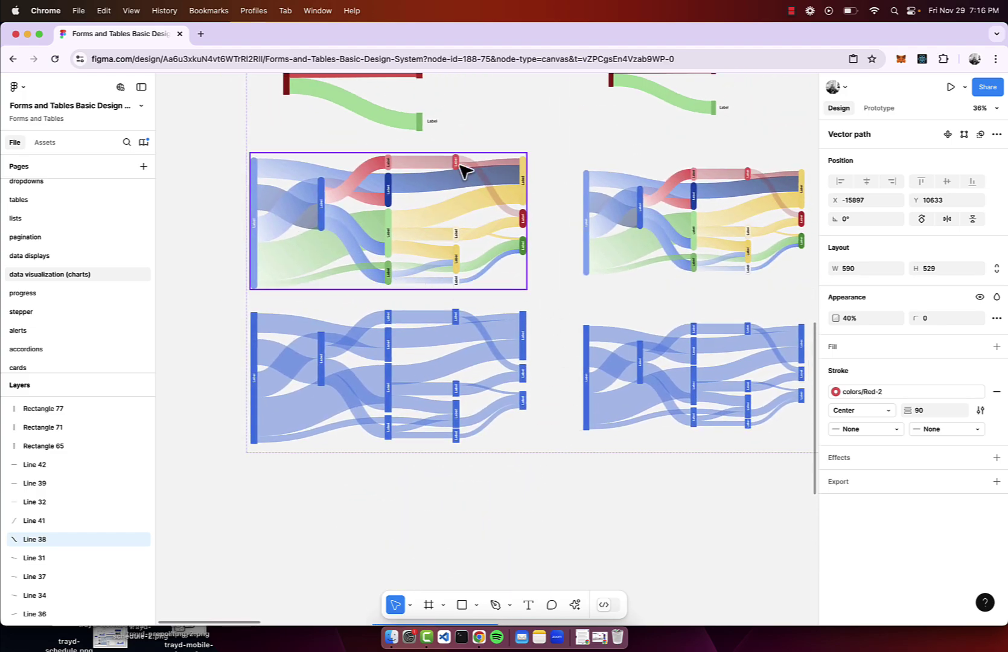
scroll(457, 166, "up", 3)
scroll(471, 139, "down", 5)
scroll(471, 135, "up", 3)
scroll(472, 136, "down", 2)
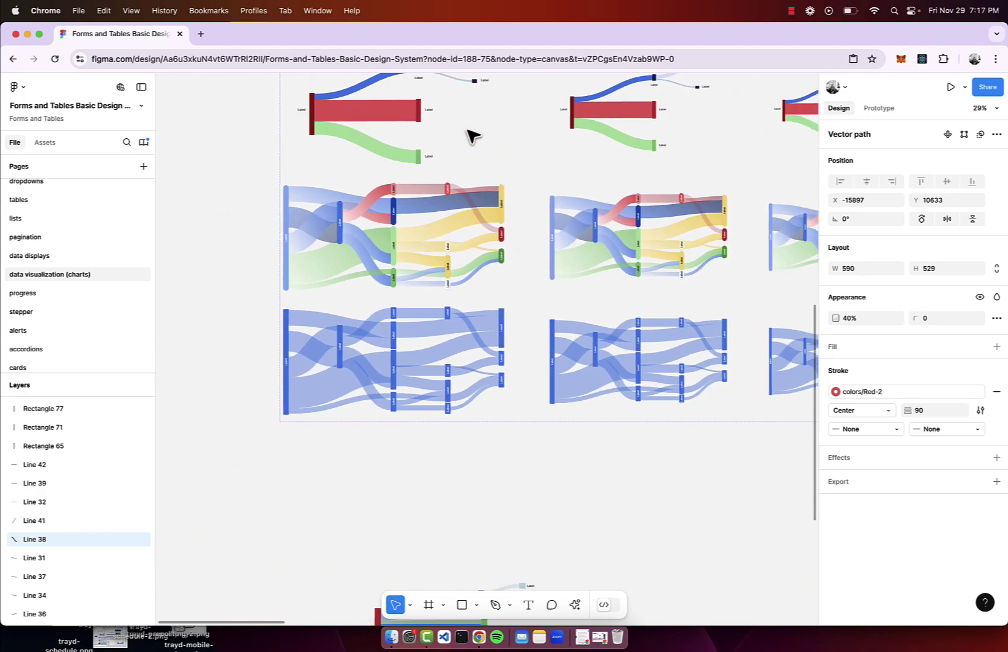
scroll(472, 136, "down", 5)
scroll(472, 136, "up", 5)
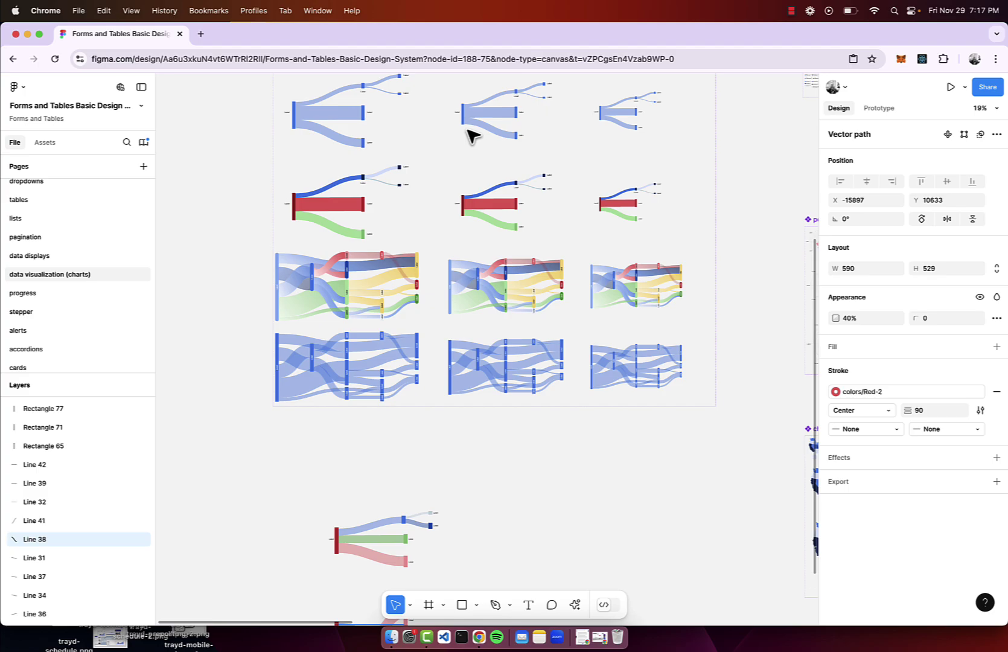
scroll(472, 136, "down", 3)
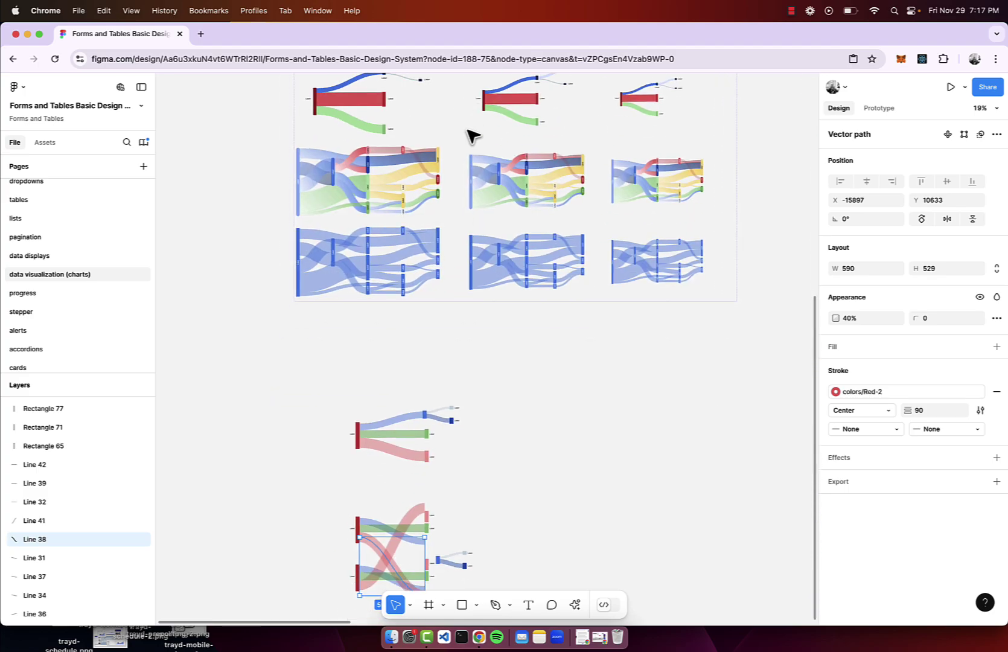
scroll(415, 326, "up", 3)
scroll(415, 326, "down", 3)
scroll(415, 325, "up", 5)
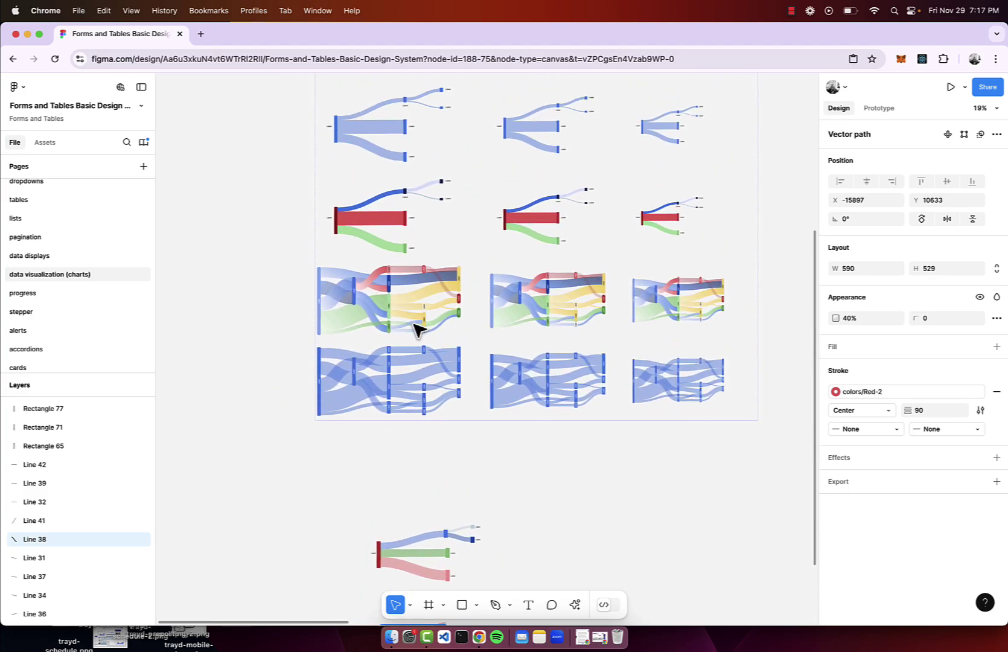
scroll(432, 223, "up", 3)
scroll(432, 223, "right", 3)
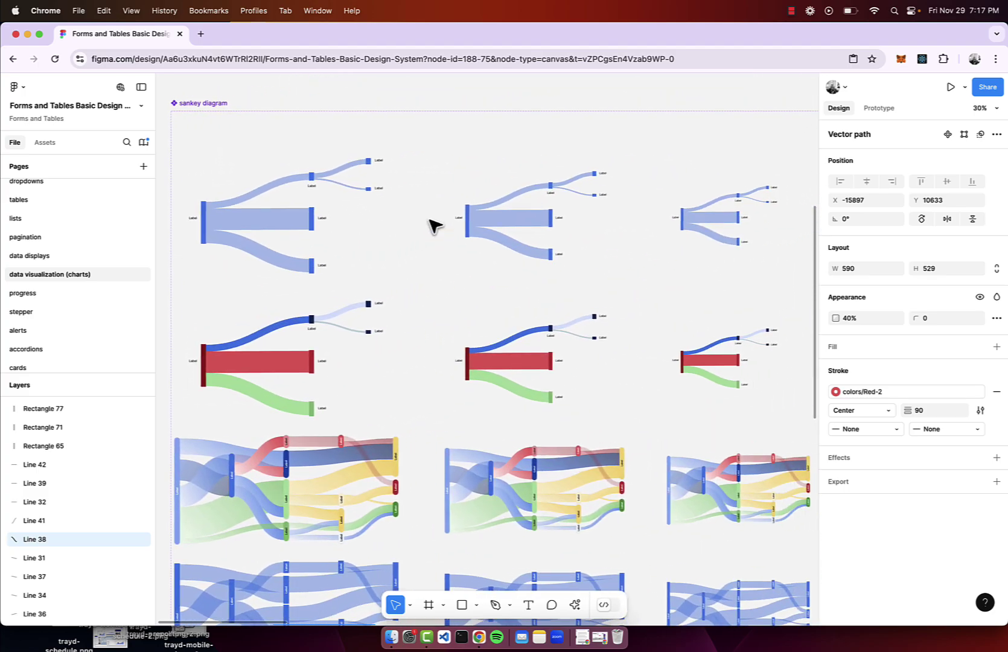